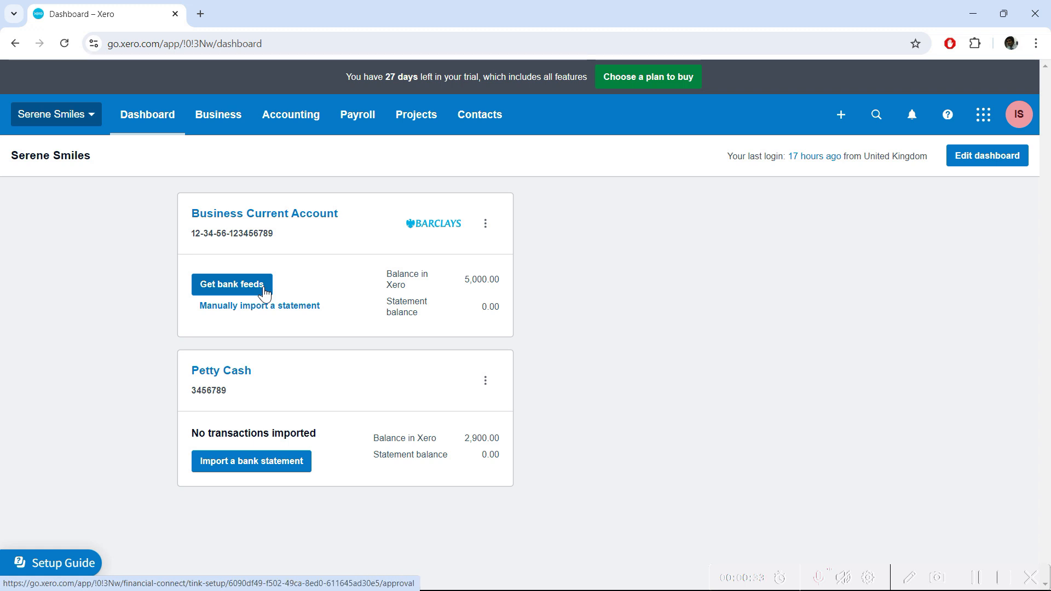
Pass over the bank feed option and start a manual statement import for the Business Current Account
left_click(265, 290)
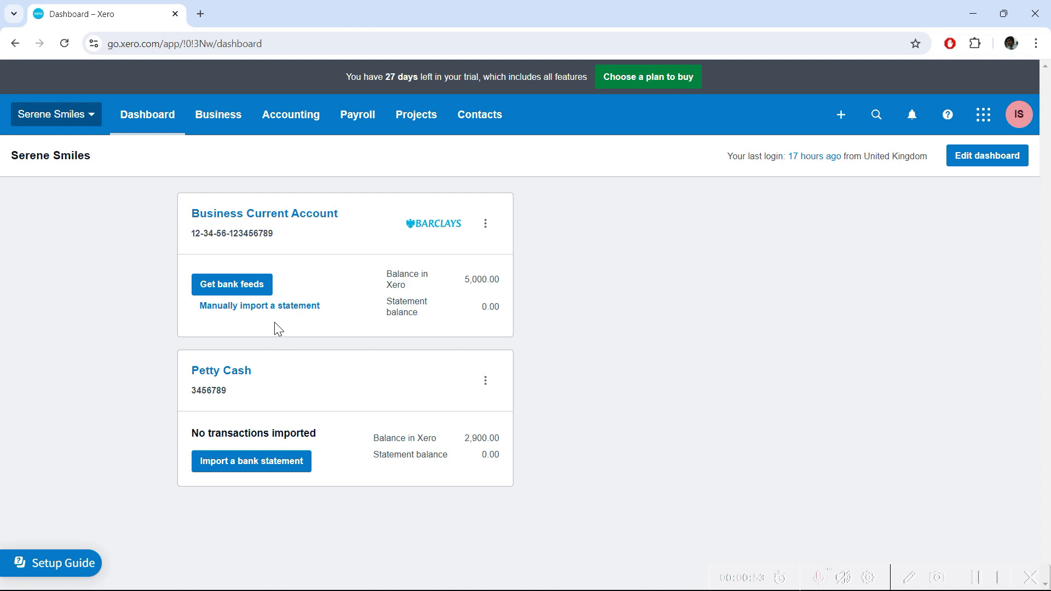
left_click(312, 317)
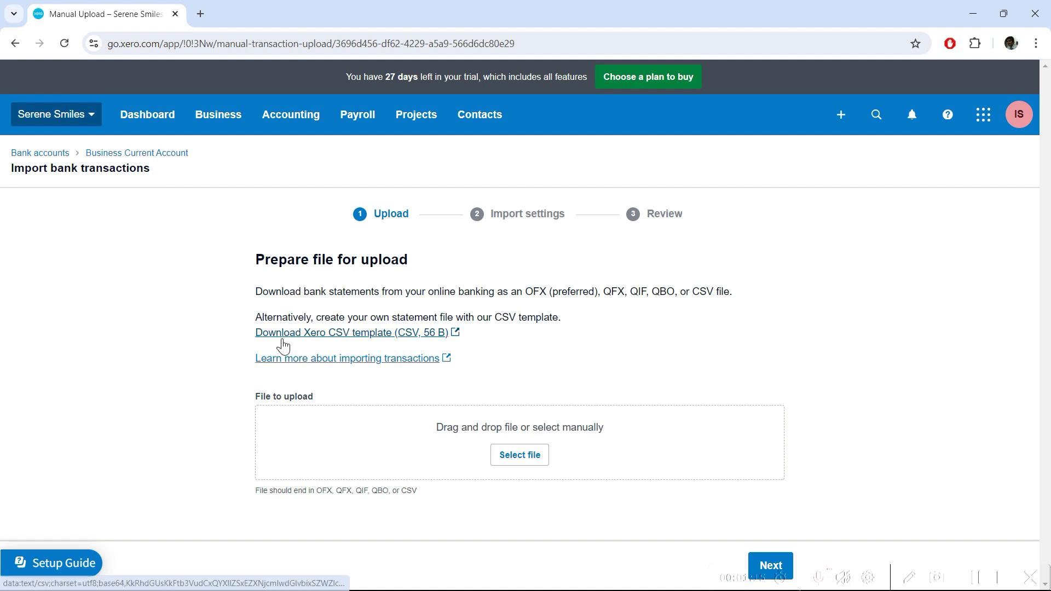
Download Xero's CSV template, StatementImportTemplate.en-US.csv, and open it in Excel
left_click(384, 335)
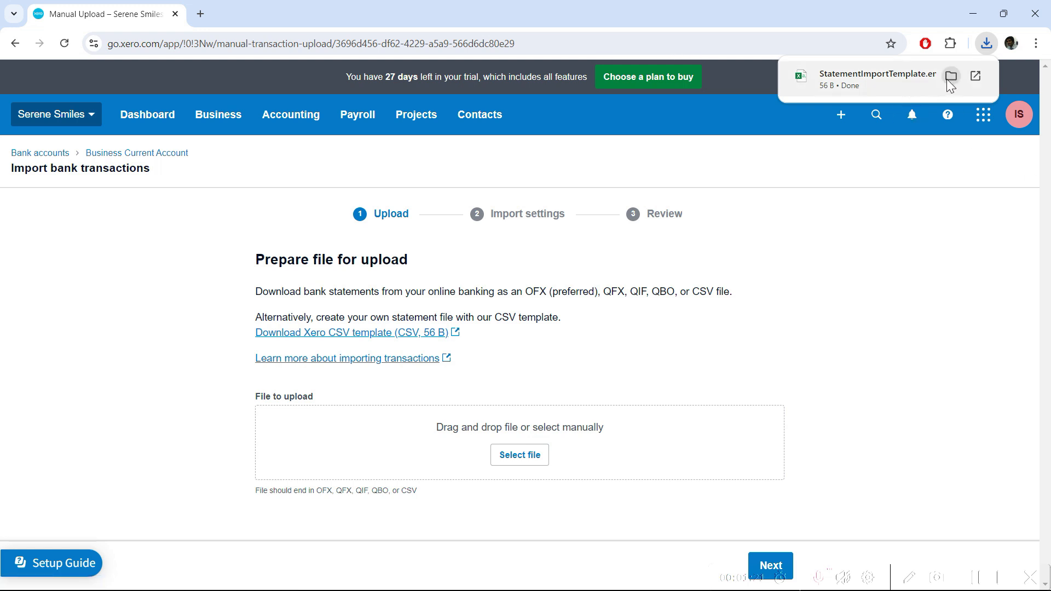
left_click(910, 80)
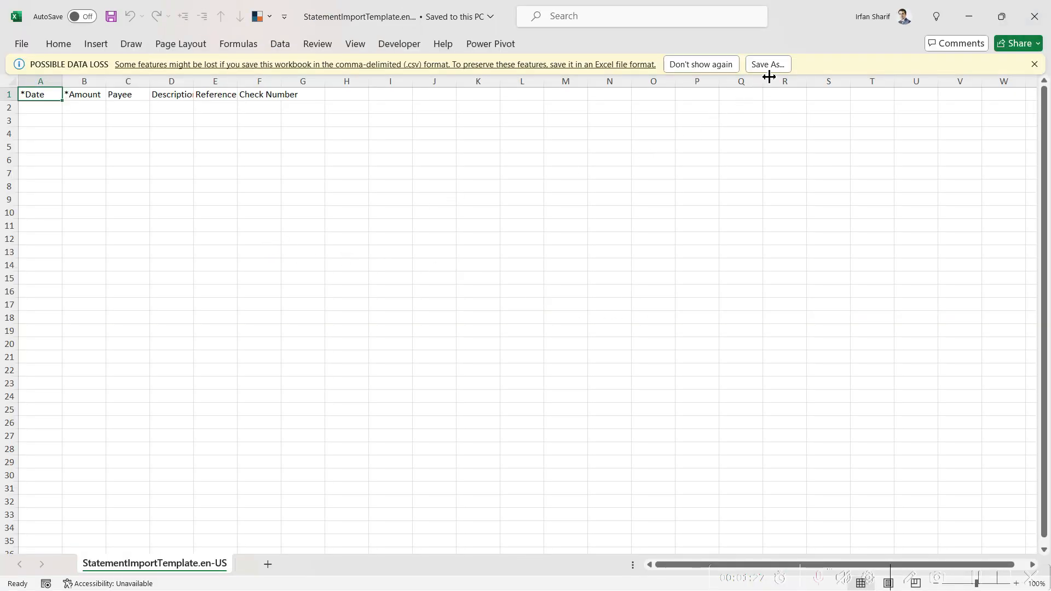
Dismiss the possible data loss warning and AutoFit all columns to their headers
left_click(1034, 64)
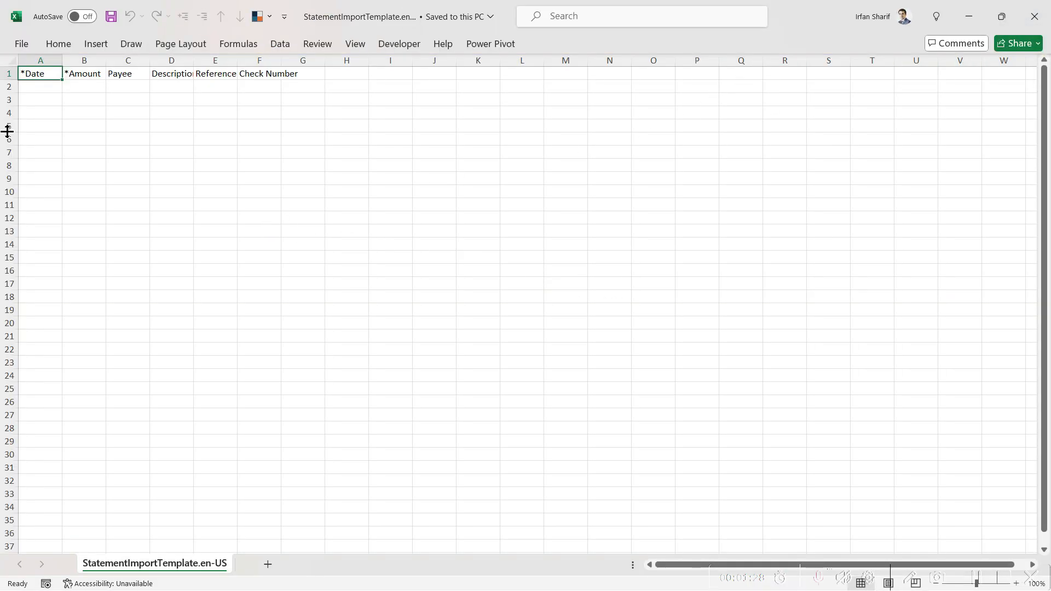
left_click(12, 59)
double_click(61, 60)
left_click(206, 140)
Go through the row 2 cells under each header, from *Date to Check Number
left_click(72, 87)
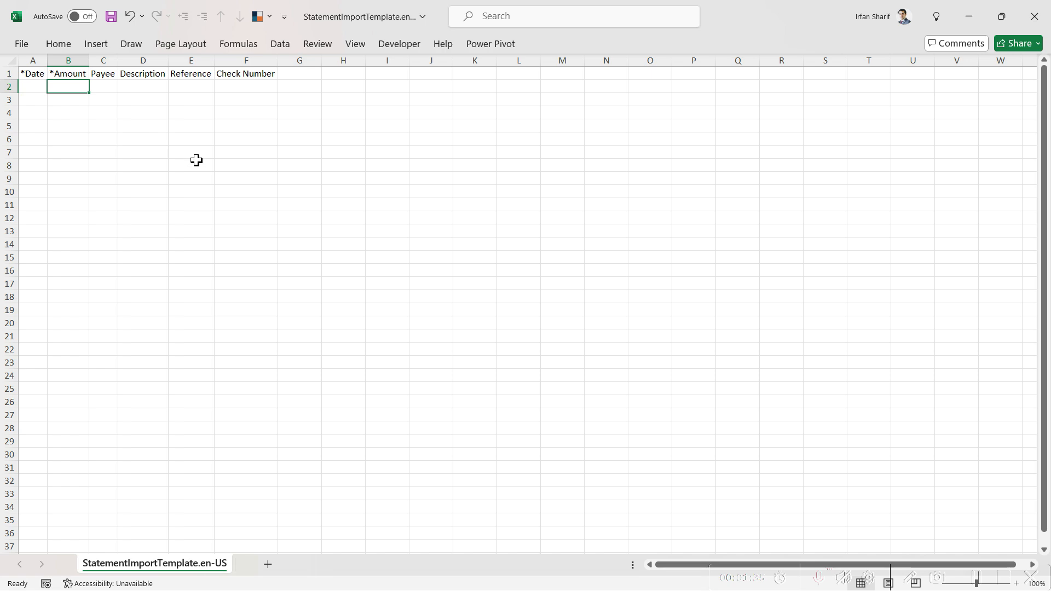
scroll(197, 160, "up", 6)
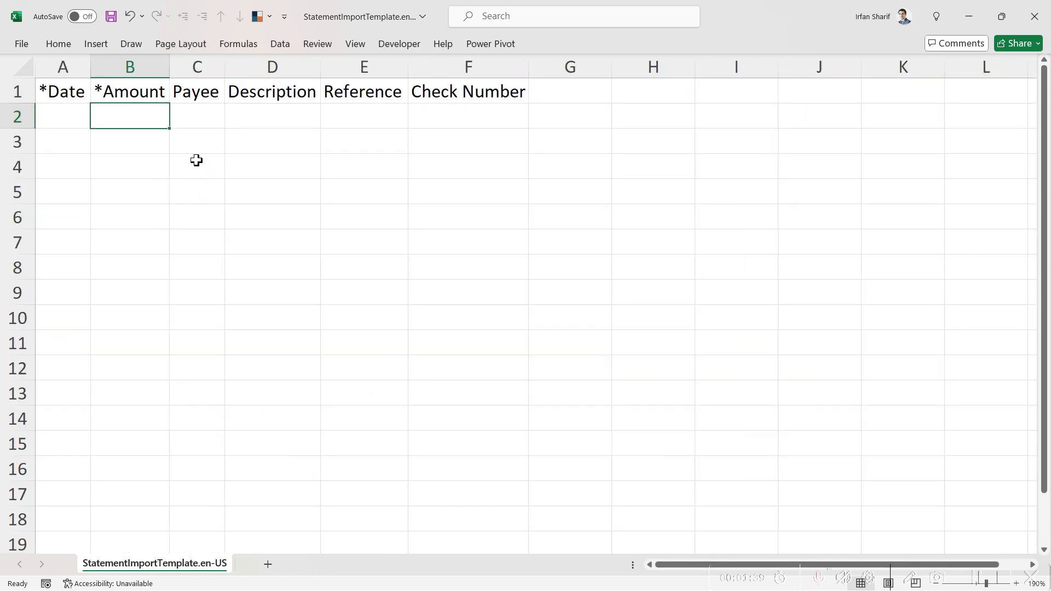
left_click(78, 114)
left_click(122, 113)
left_click(203, 120)
left_click(277, 114)
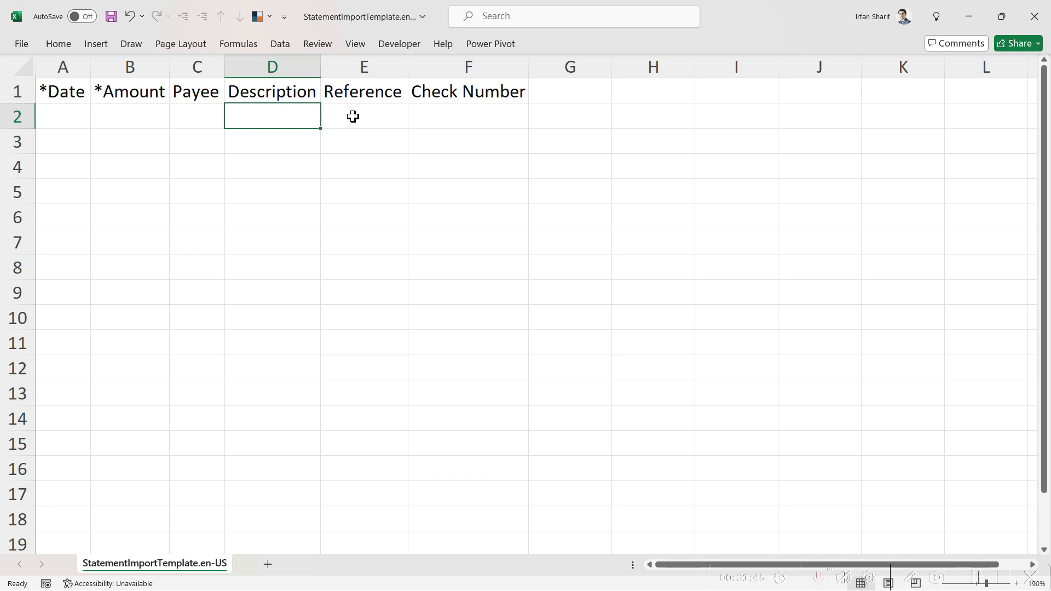
left_click(353, 116)
left_click(450, 108)
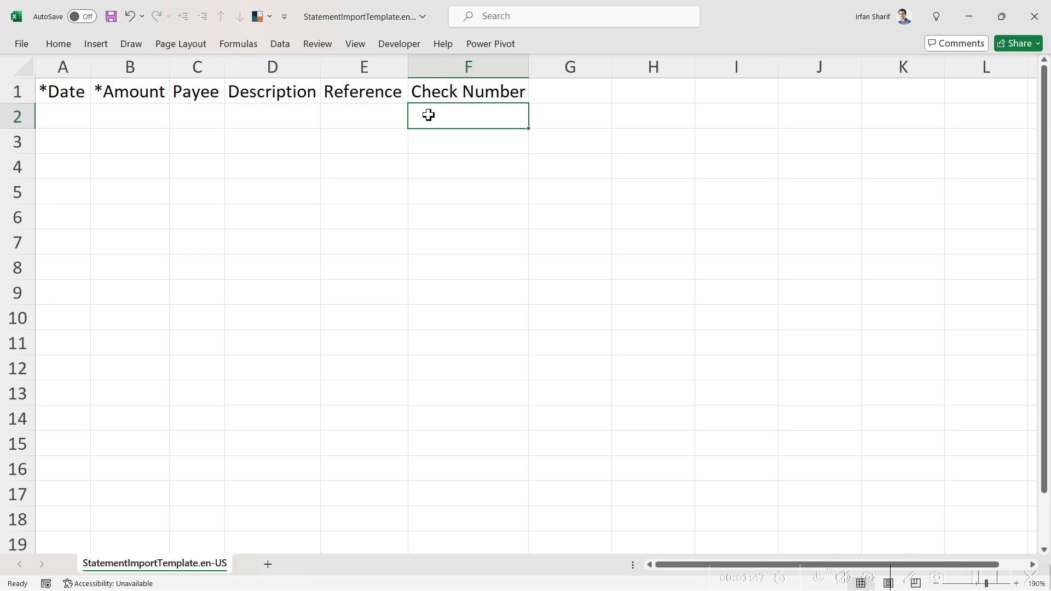
Check the header and first data cells, ending in A2 ready for data entry
left_click(58, 96)
left_click(159, 96)
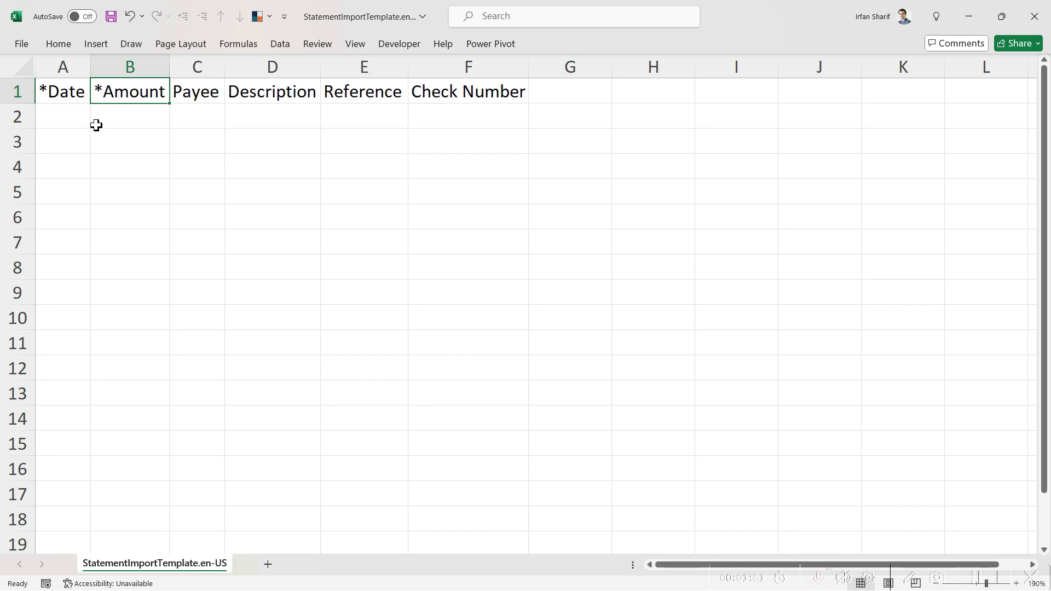
left_click(71, 120)
left_click(114, 118)
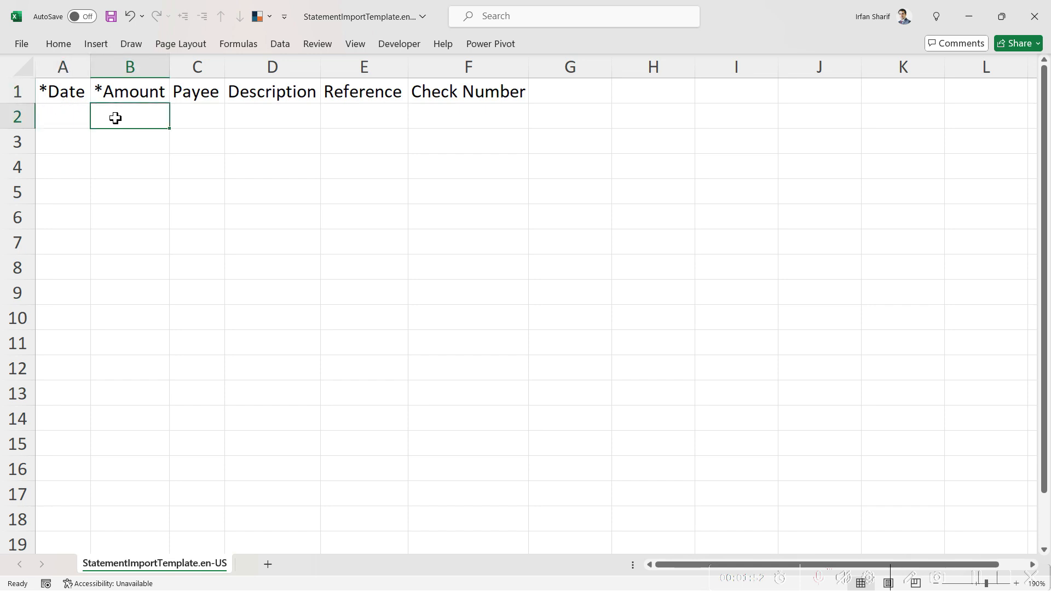
left_click(61, 139)
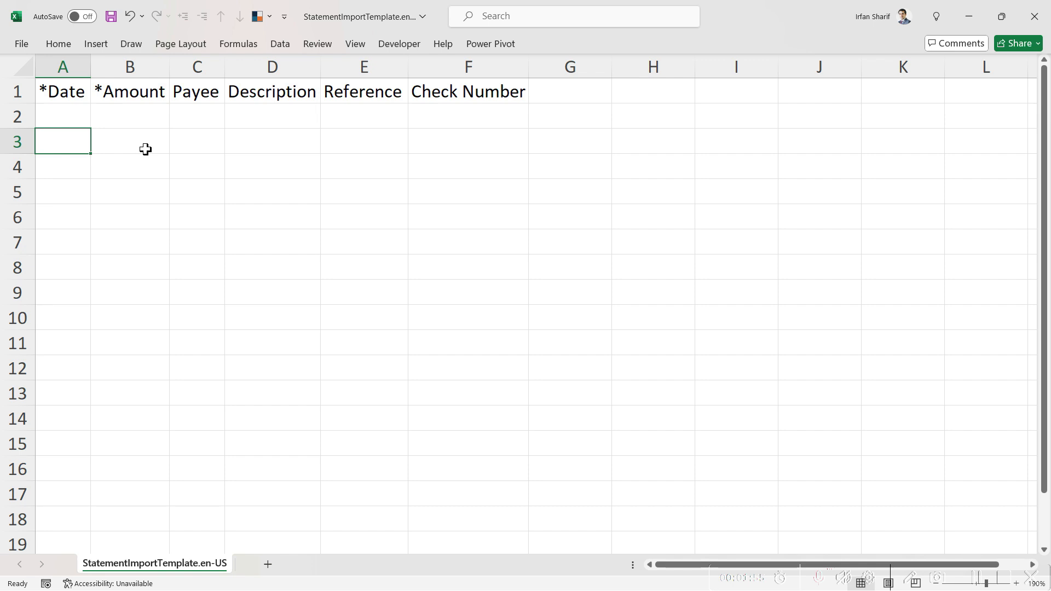
left_click(200, 119)
key("Return")
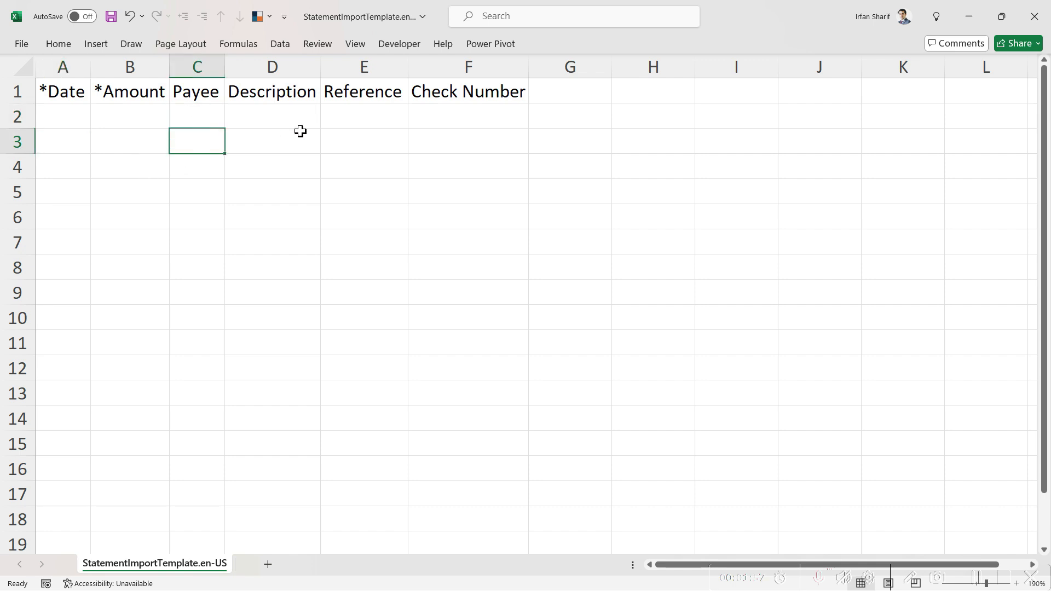
left_click(301, 119)
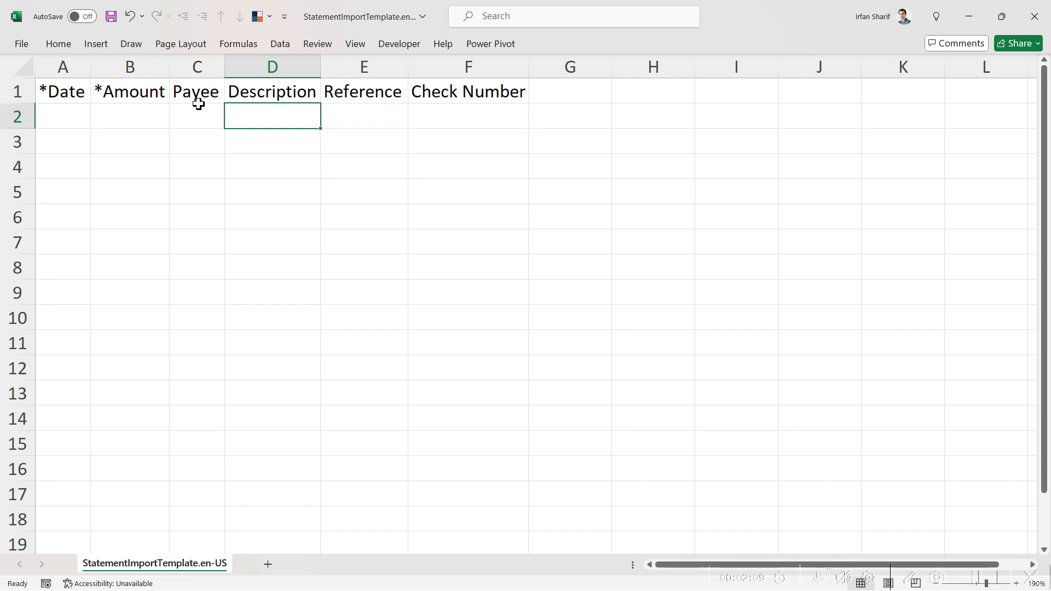
left_click(88, 119)
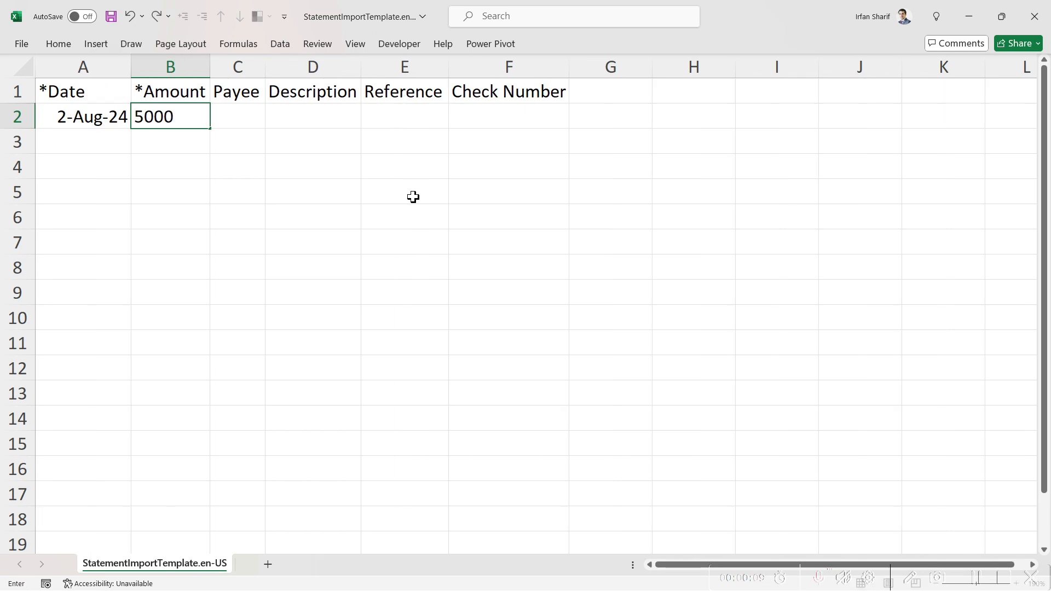
Complete row 2 (John, 'Owner cash deposit into business account') and row 3 (3-Aug-24, 100, Mr. Cleanbill)
key("Tab")
type("John")
key("Tab")
type("Owner cash deposit into business account")
key("Return")
double_click(361, 67)
type("3-Aug-24")
key("Tab")
type("100")
key("Tab")
type("Mr.")
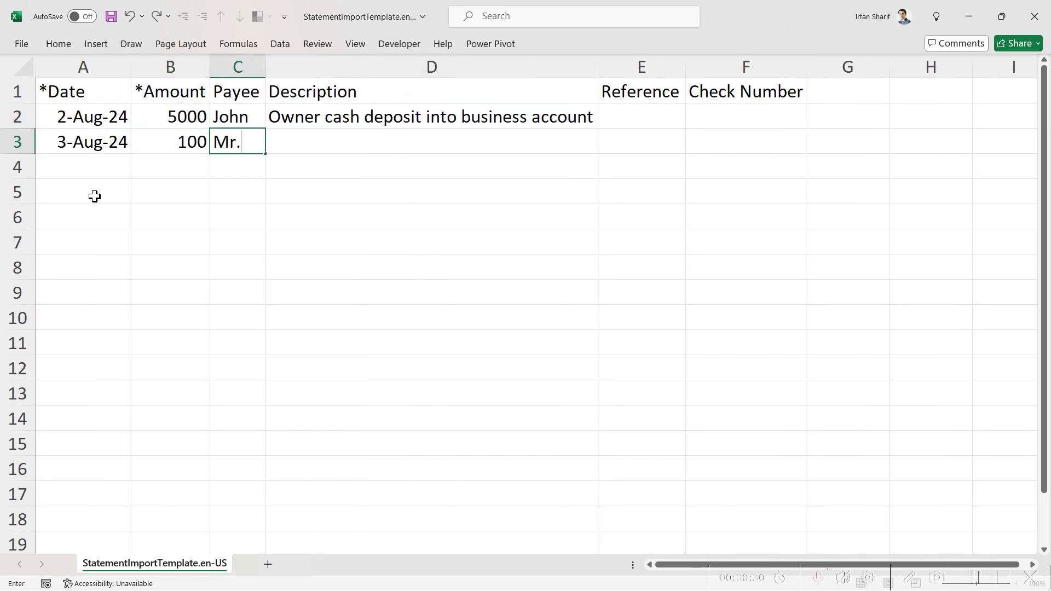
type(" Cleanbill")
key("Return")
type("4 Aug 24")
key("Tab")
type("50")
Enter row 5: 5-Aug-24, 200, John, 'Owner withdrew cash for business'
key("Tab")
type("David W")
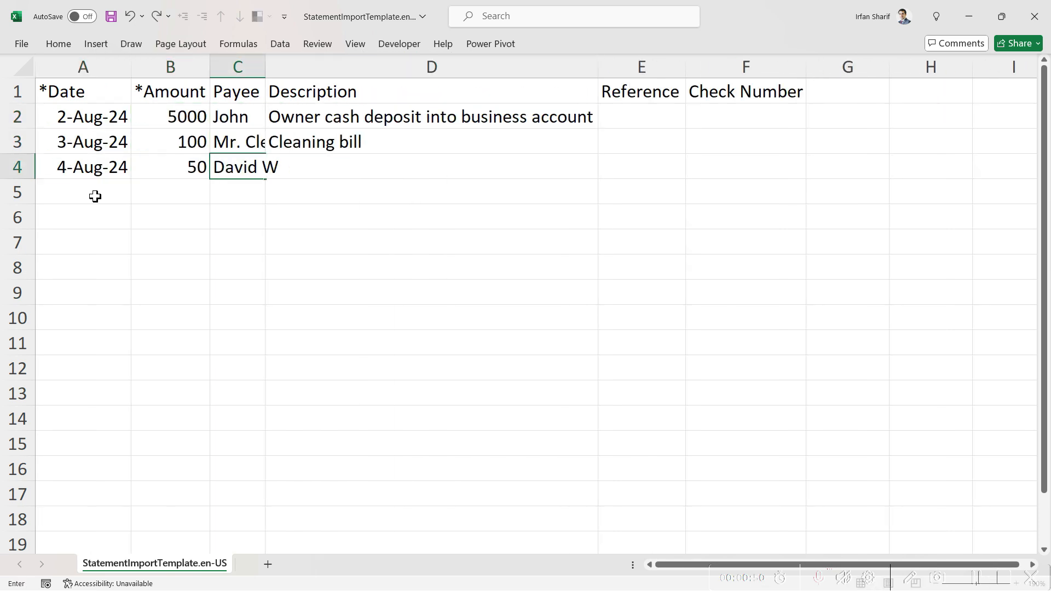
key("Tab")
type("Customer payment for consultation")
key("Return")
type("5-Aug-24")
key("Tab")
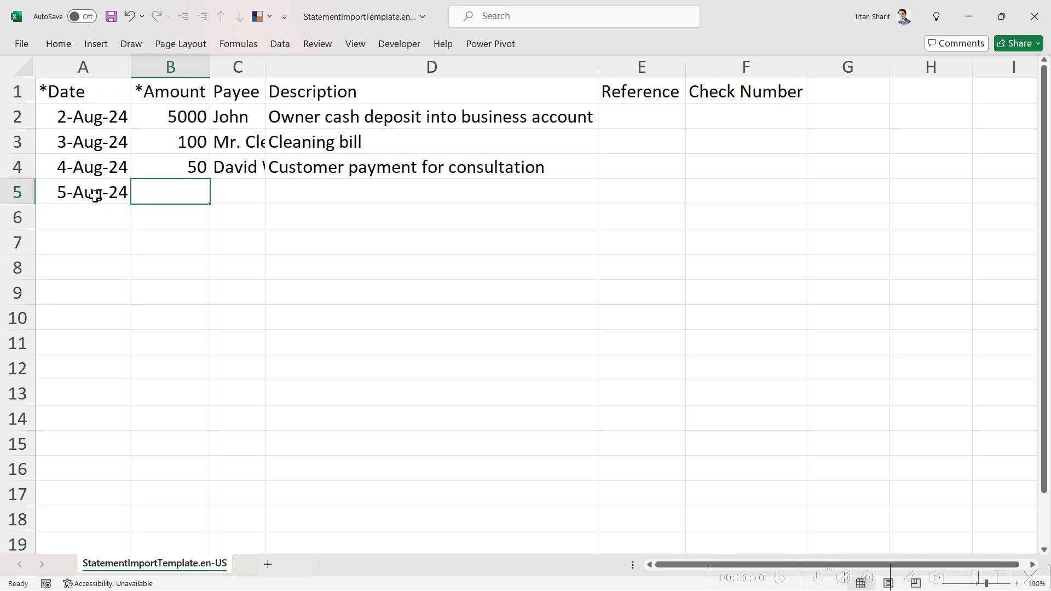
type("200")
key("Tab")
type("Onw")
key("BackSpace")
key("BackSpace")
key("BackSpace")
type("John")
key("Tab")
type("Owner withdrew cash for business")
key("Return")
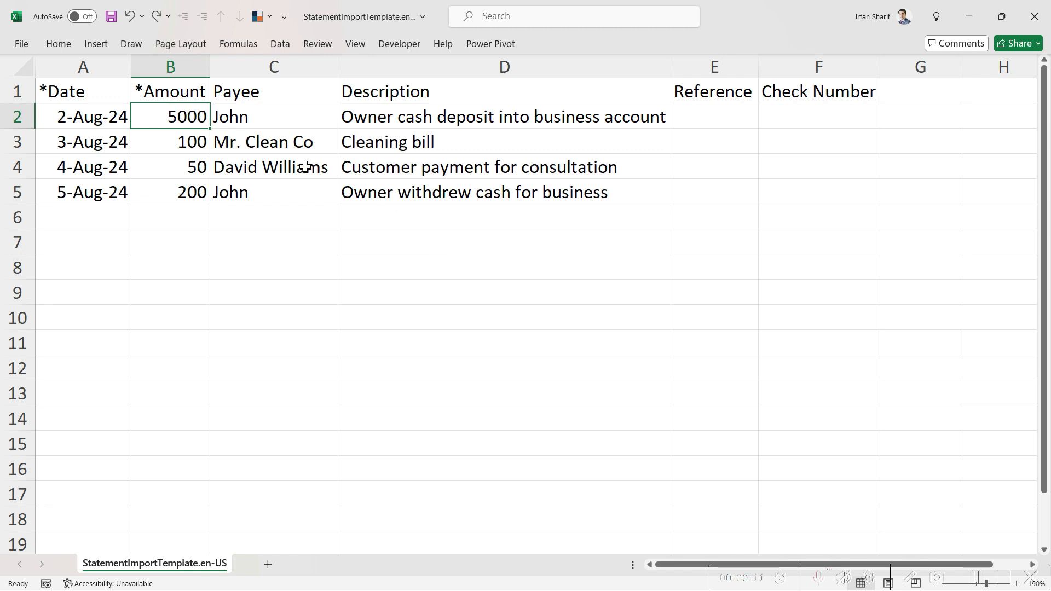
left_click(86, 119)
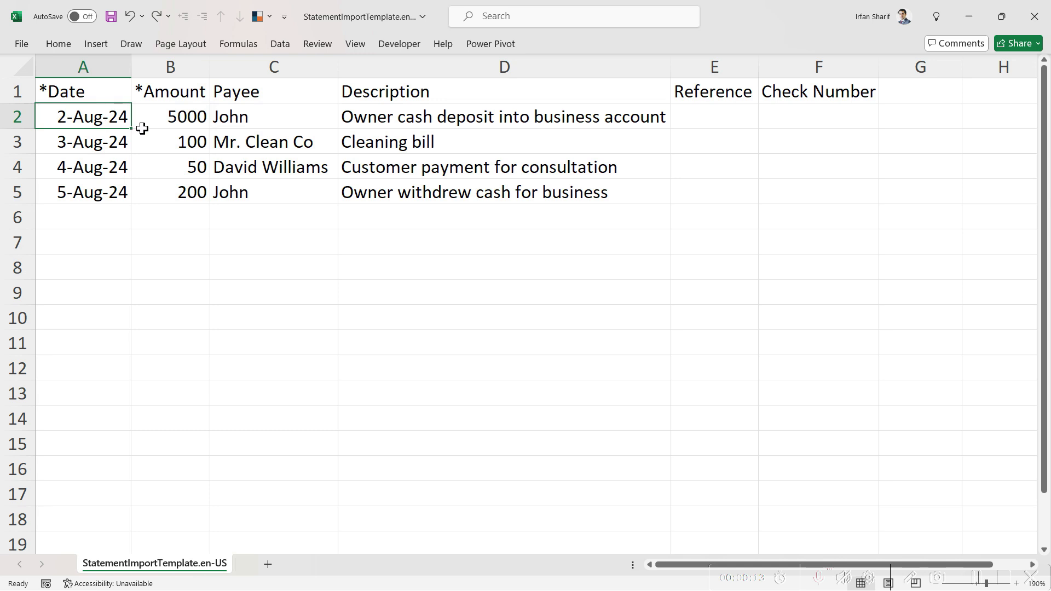
left_click(171, 121)
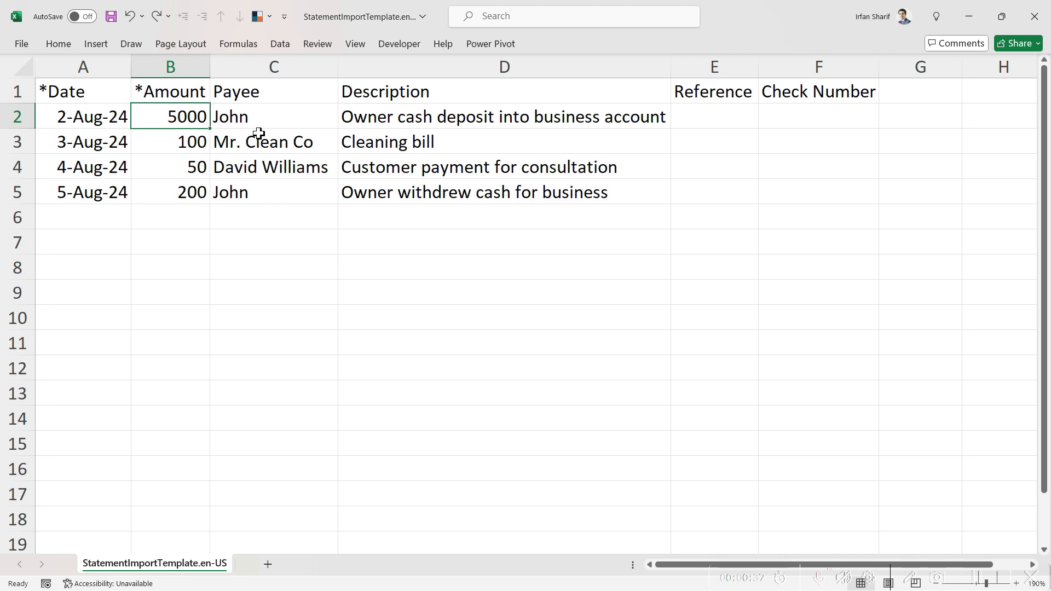
left_click(175, 145)
left_click(175, 166)
left_click(178, 187)
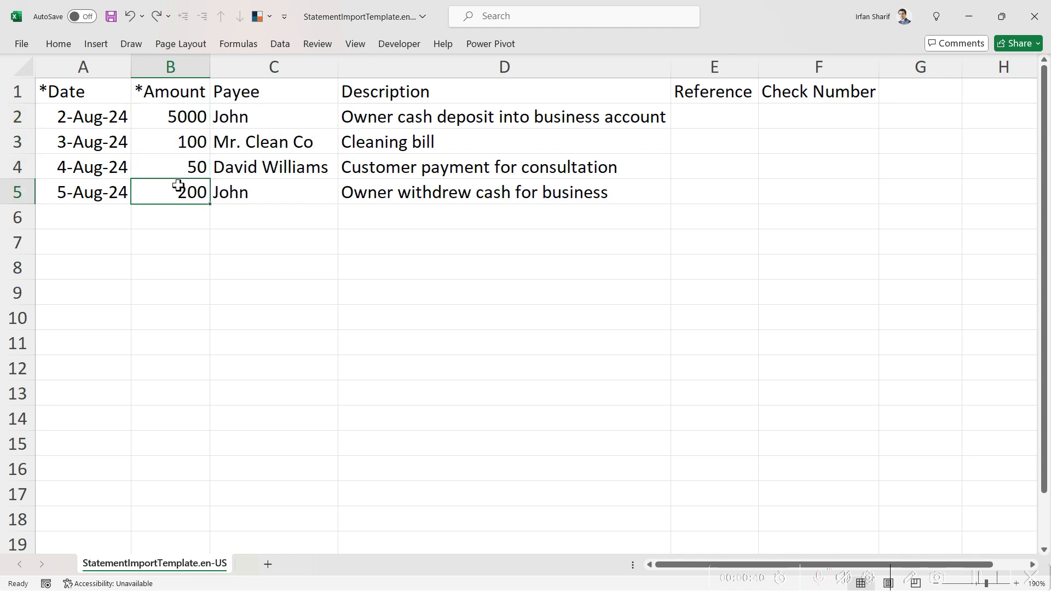
left_click(174, 138)
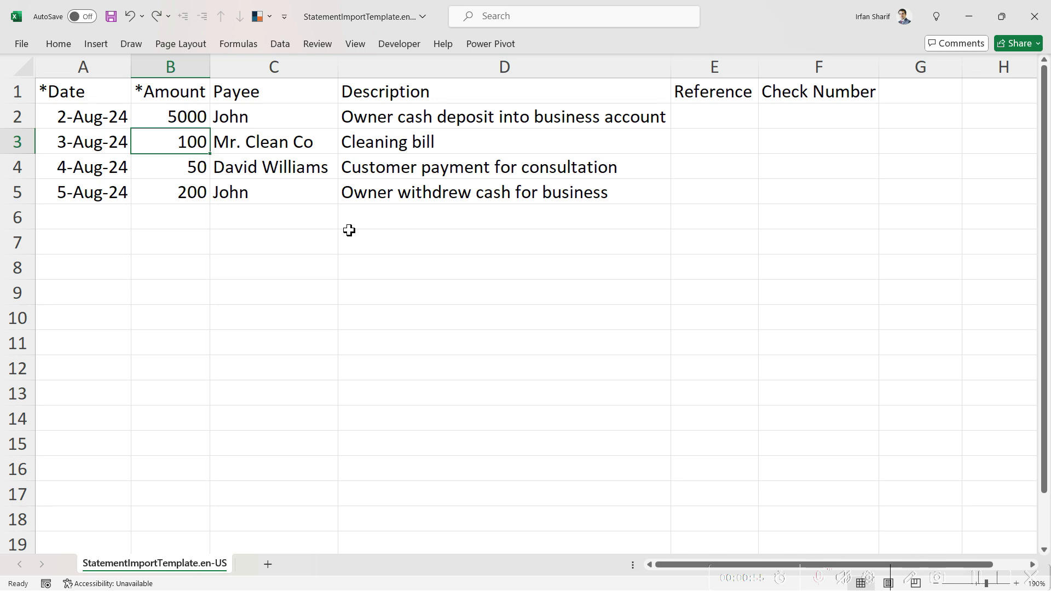
Add minus signs so B3 reads -100 and B5 reads -200, leaving the 50 payment positive
key("F2")
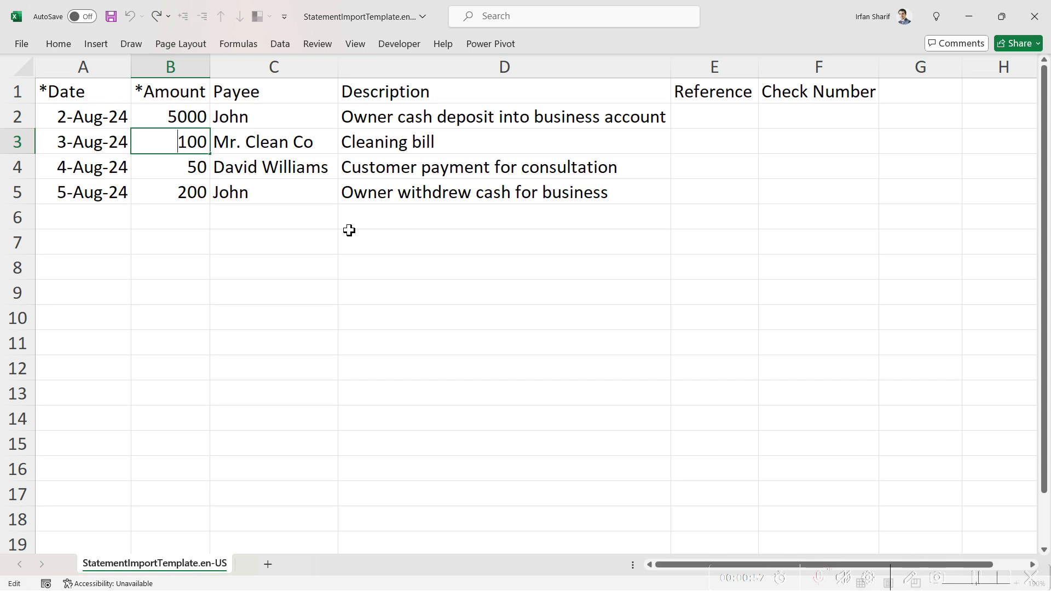
key("Return")
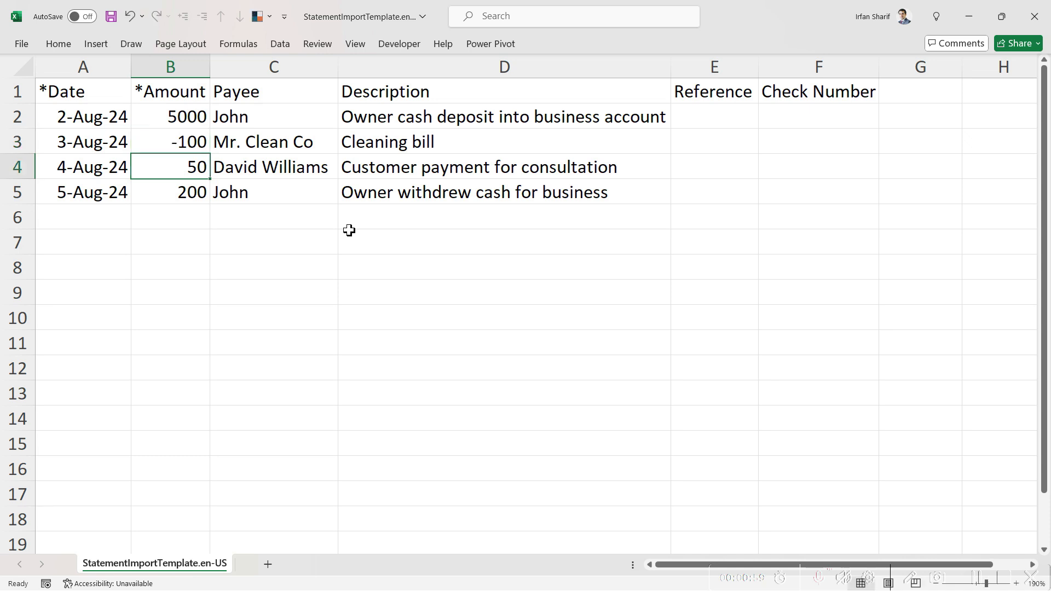
left_click(391, 169)
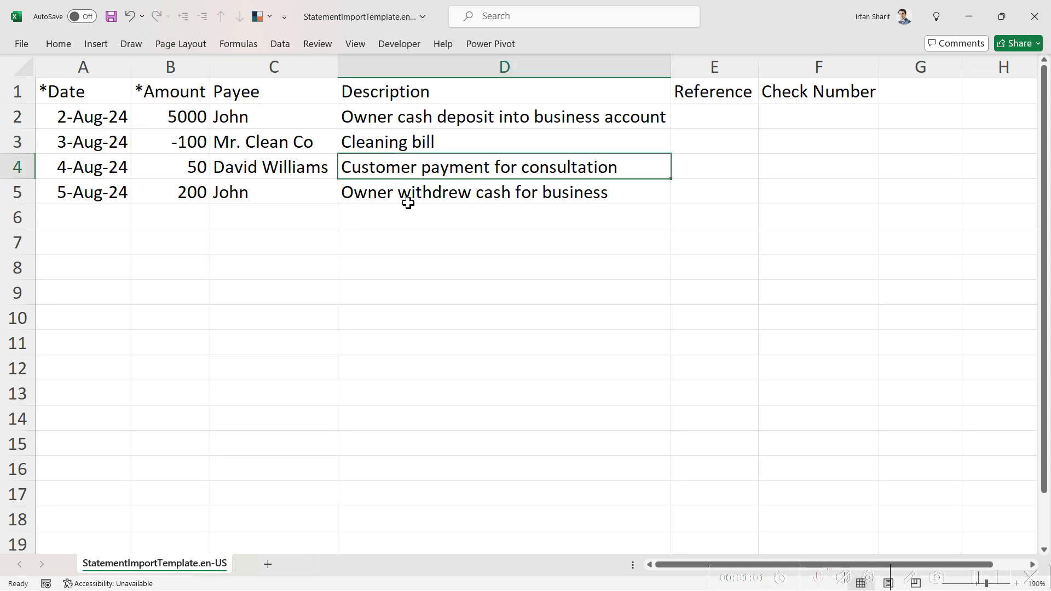
left_click(175, 164)
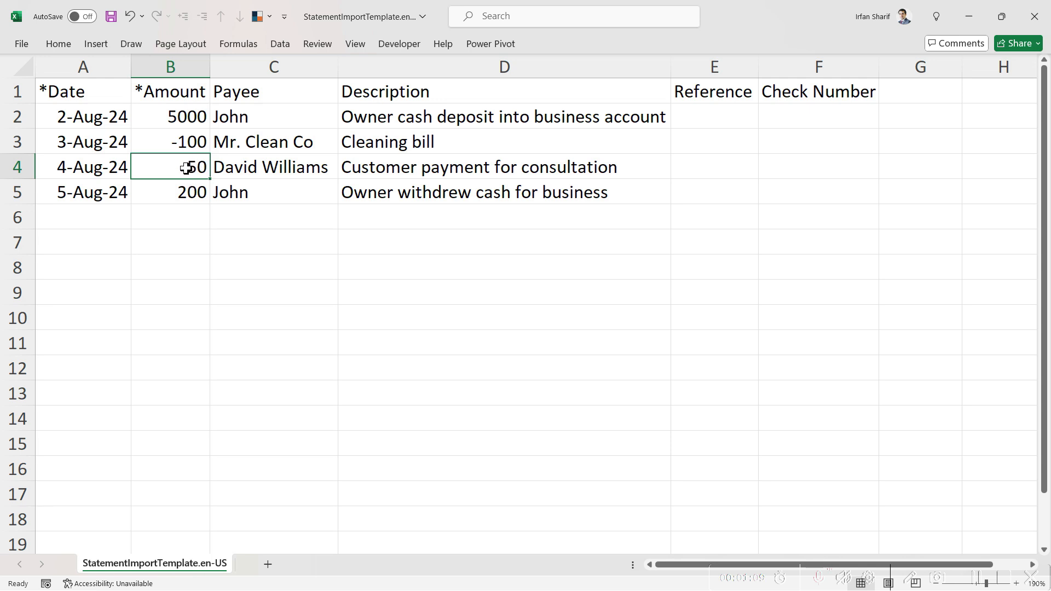
left_click(385, 196)
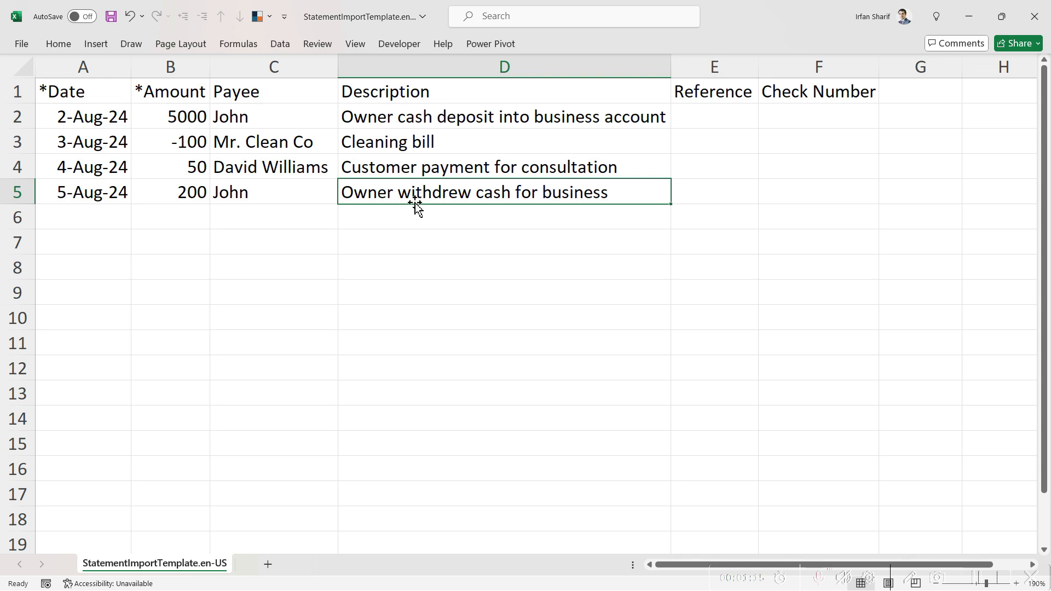
left_click(173, 201)
key("F2")
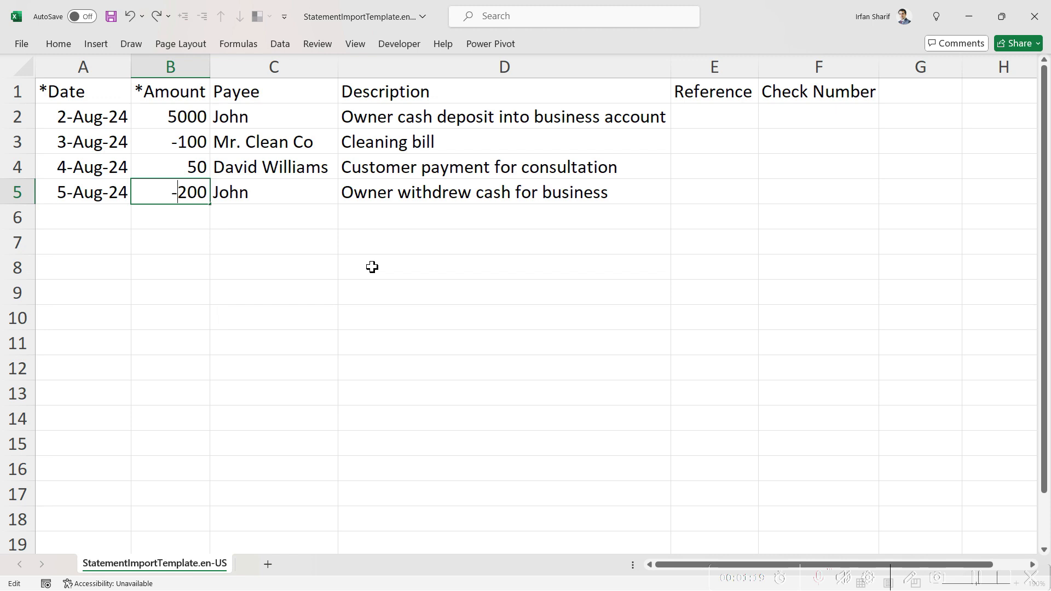
key("Return")
left_click(146, 195)
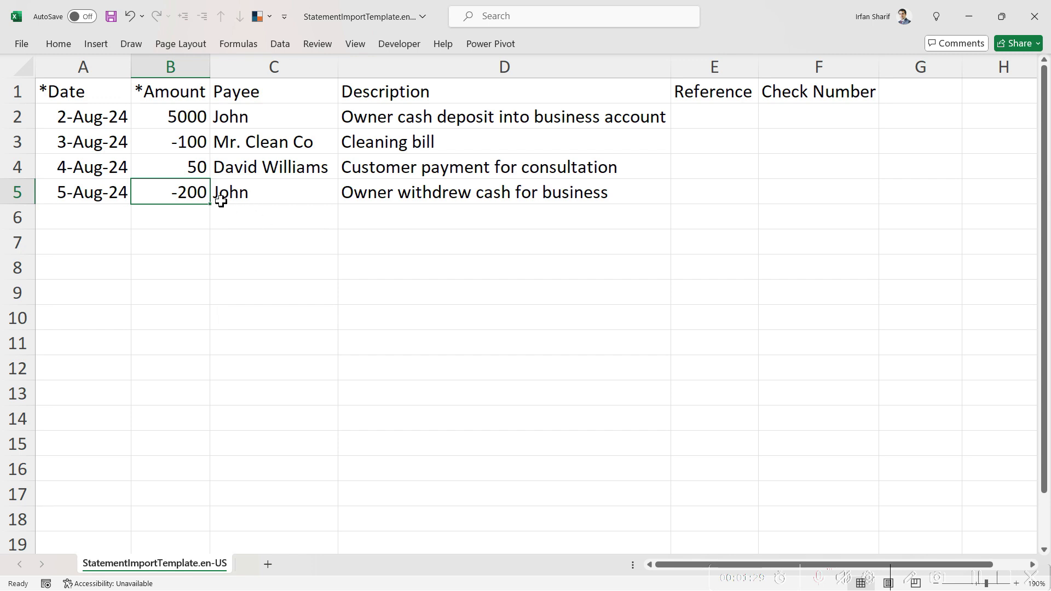
left_click(200, 174)
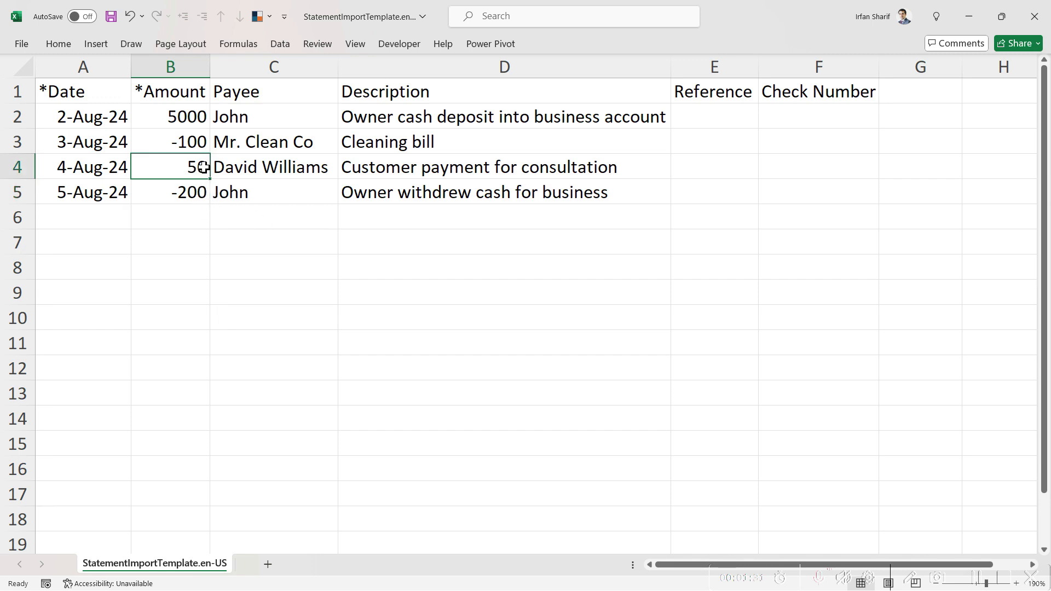
Save the template in CSV format and return to Xero's import page
left_click(183, 117)
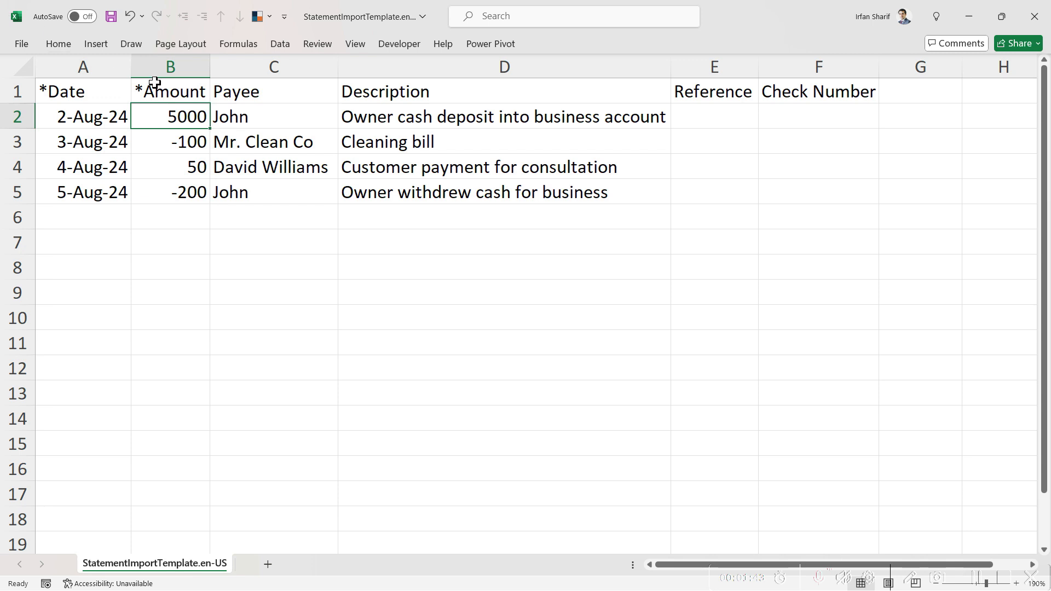
left_click(185, 147)
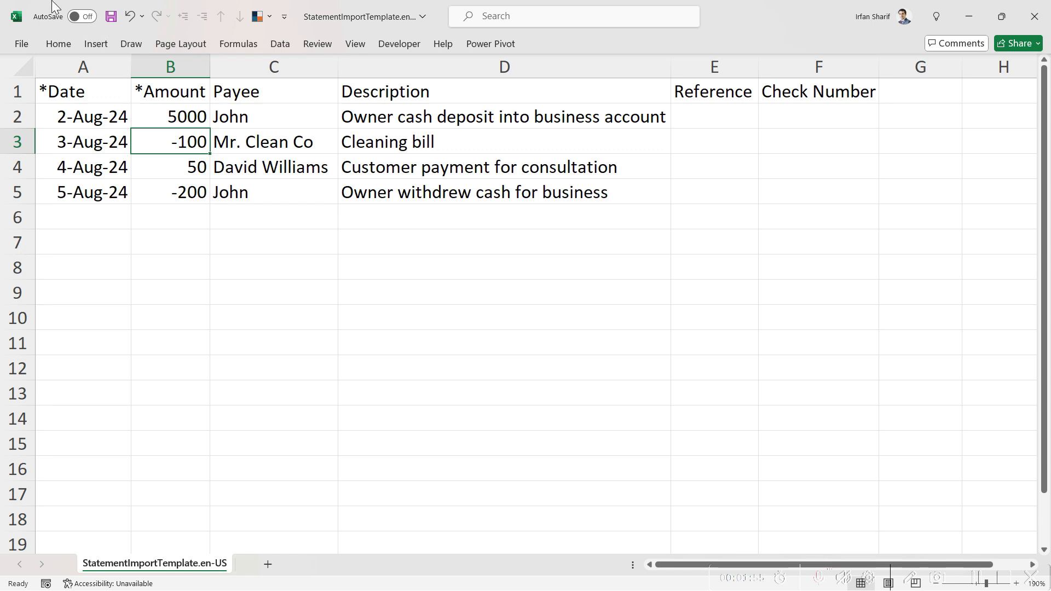
left_click(112, 18)
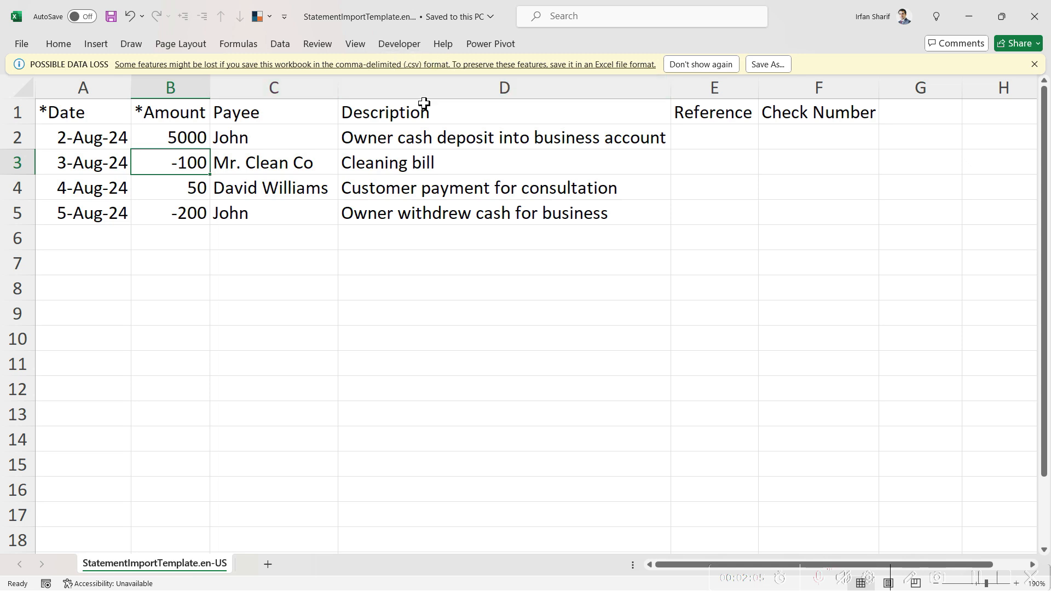
left_click(1035, 64)
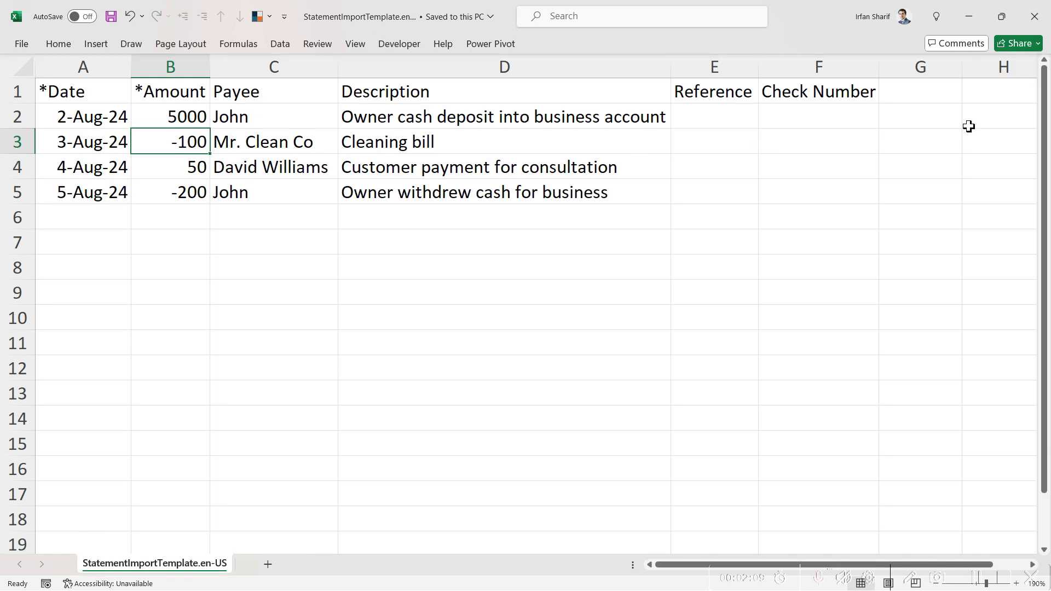
left_click(189, 164)
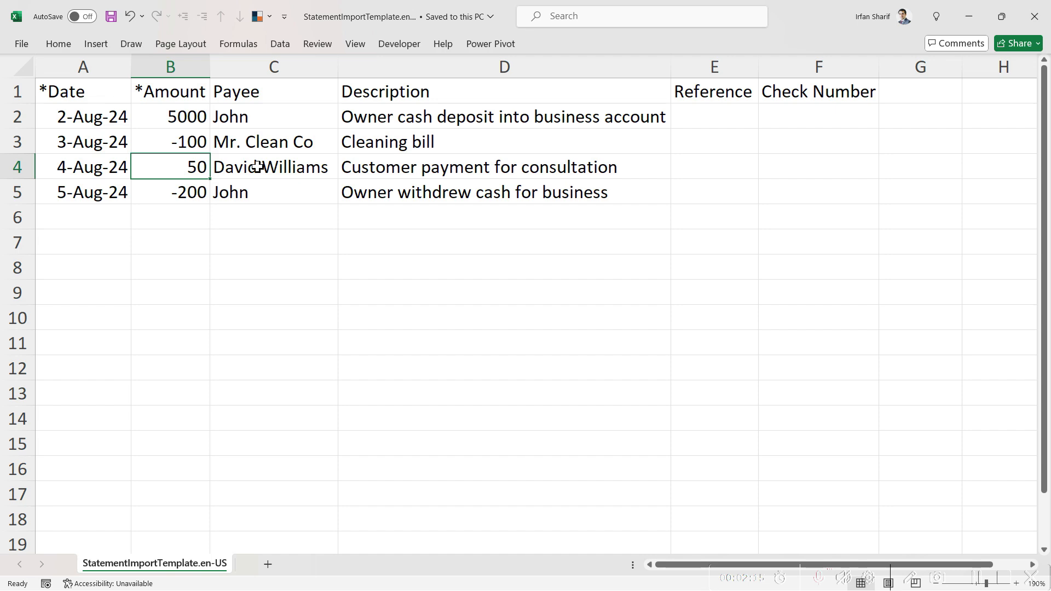
key("alt+Tab")
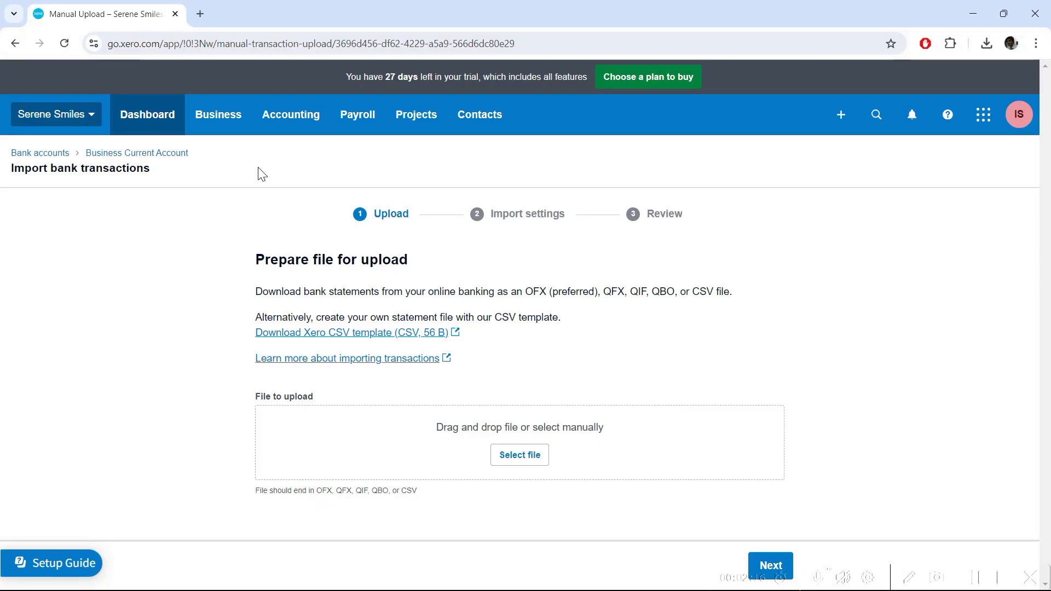
Attach StatementImportTemplate.en-US.csv from the Downloads folder as the upload file
left_click(531, 462)
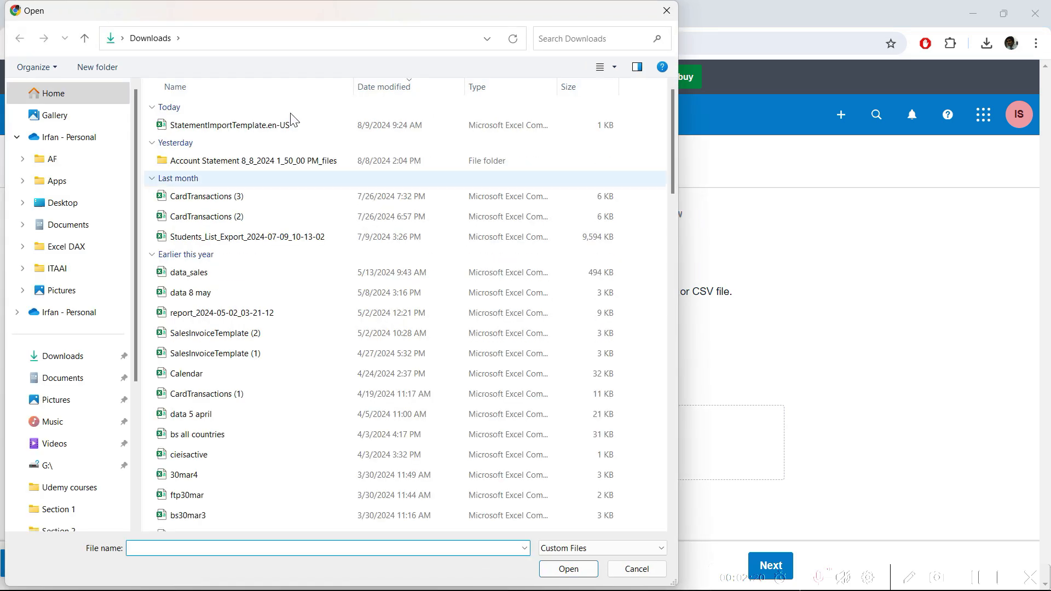
left_click(75, 366)
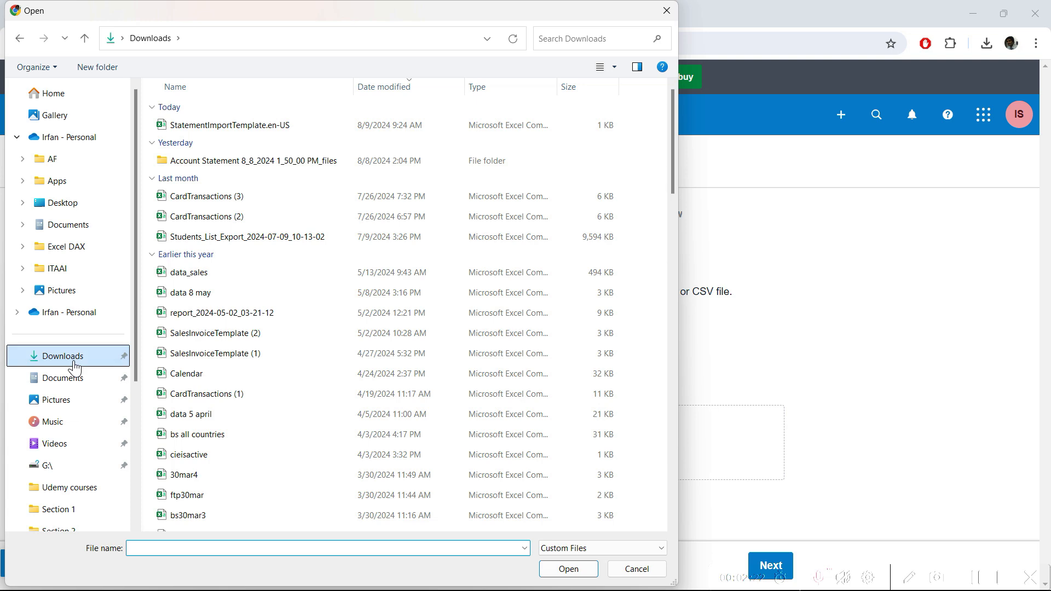
double_click(221, 130)
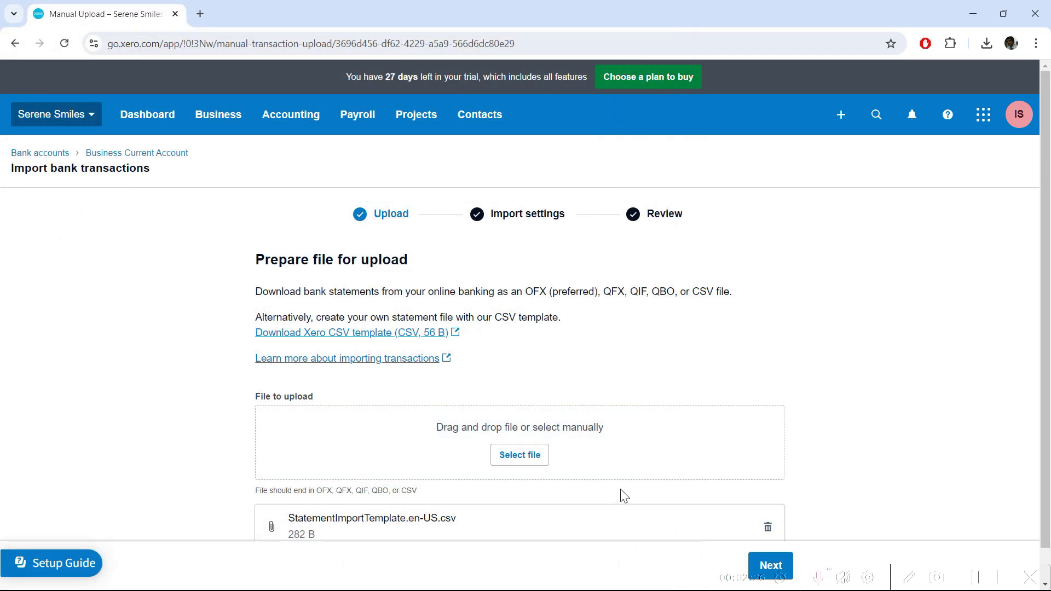
scroll(523, 425, "down", 1)
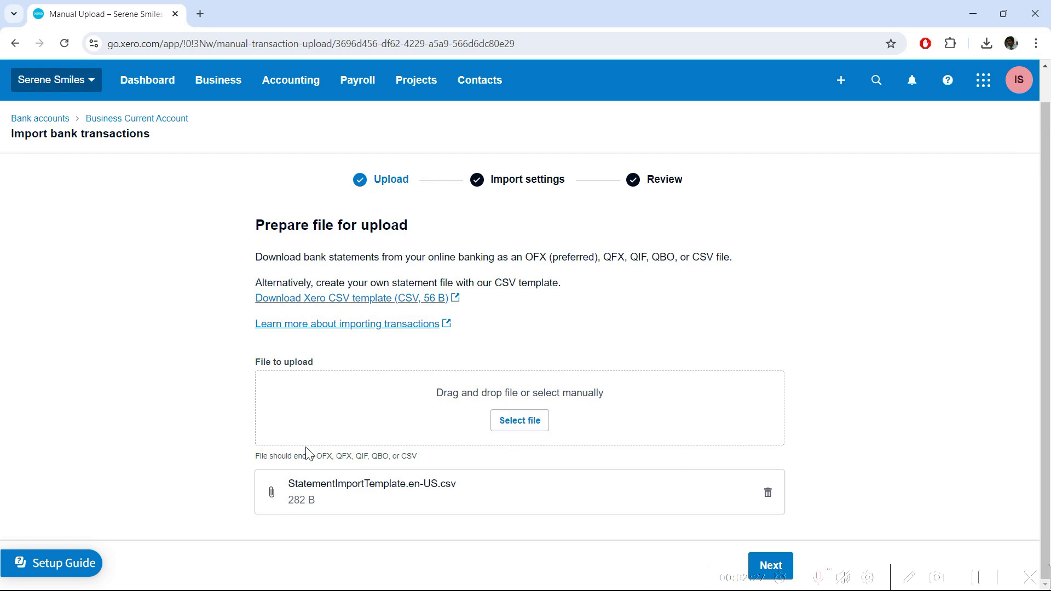
Accept the Date, Amount, Payee and Description mapping, keeping Transaction Amount, and continue to review
left_click(780, 564)
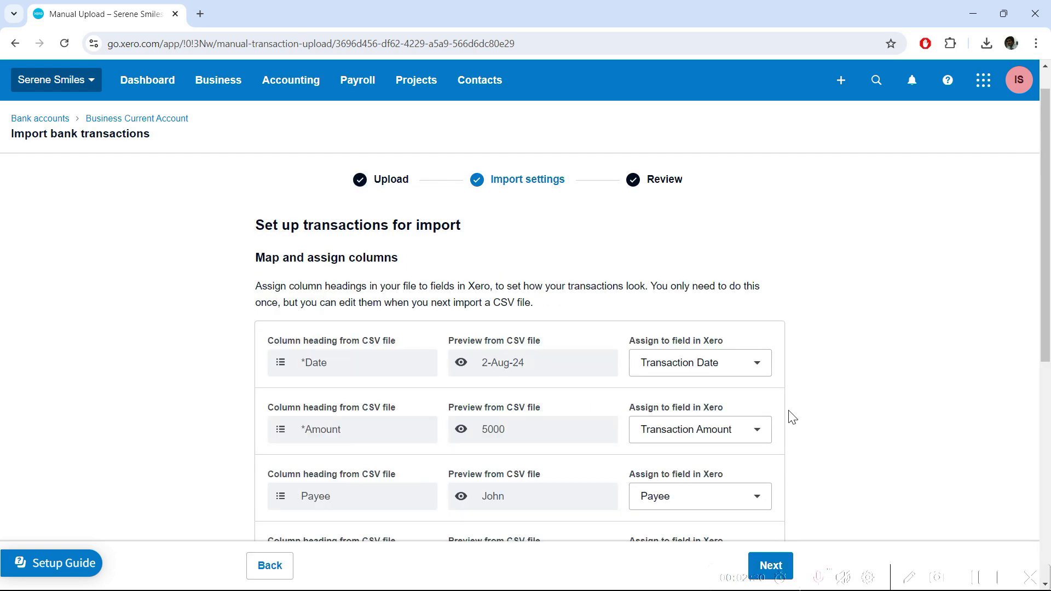
scroll(792, 418, "down", 4)
scroll(367, 207, "up", 1)
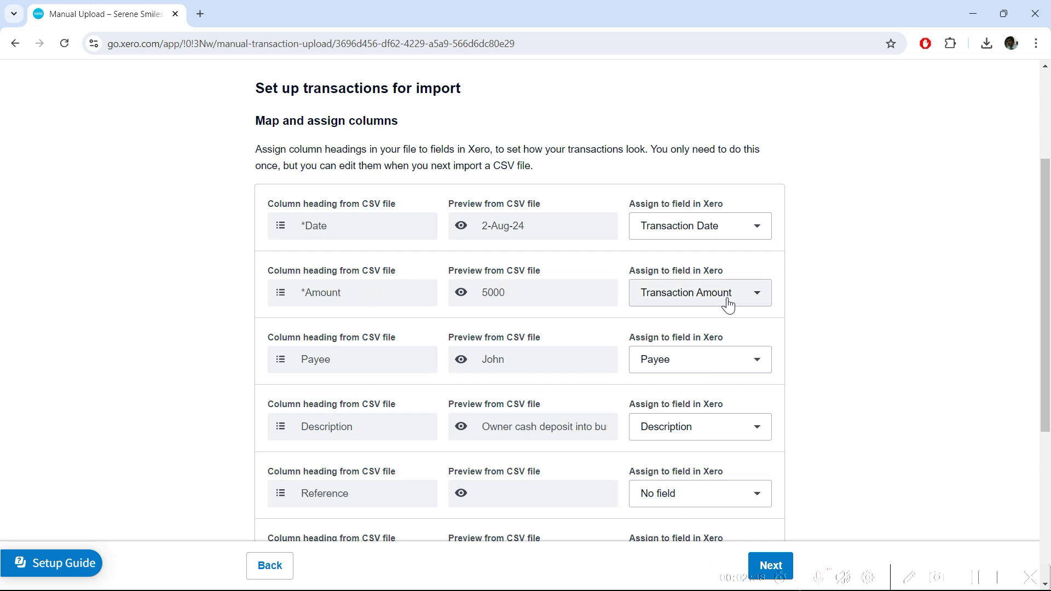
scroll(787, 256, "down", 2)
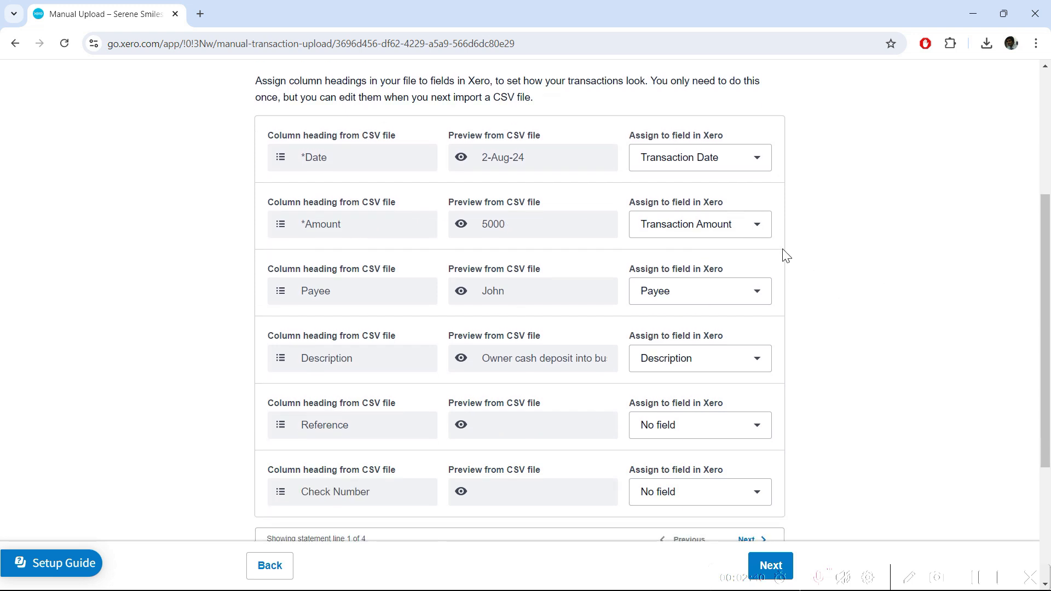
left_click(755, 225)
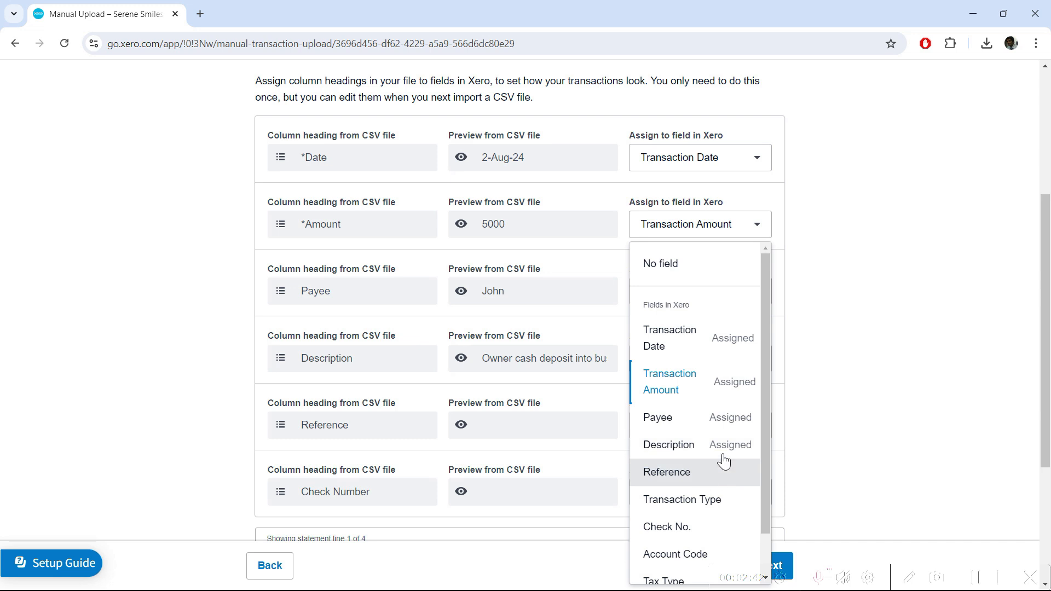
left_click(803, 232)
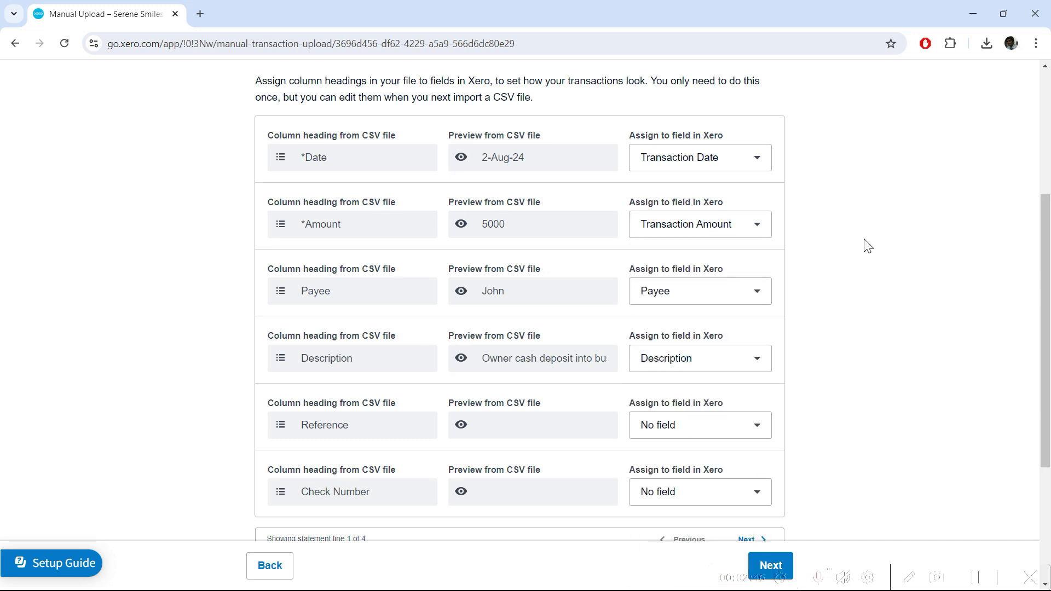
scroll(878, 258, "down", 1)
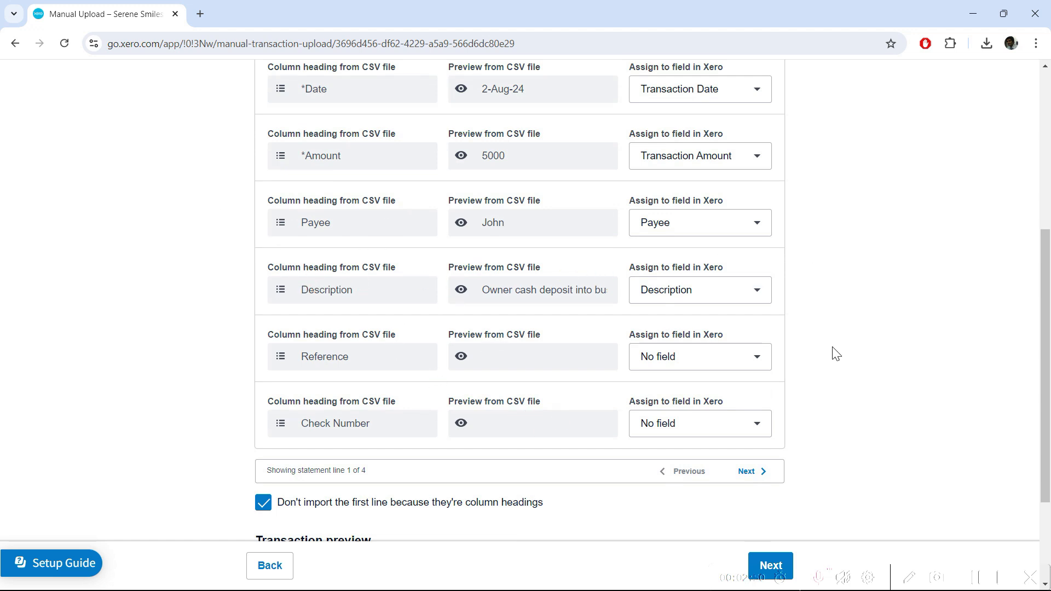
scroll(206, 291, "up", 3)
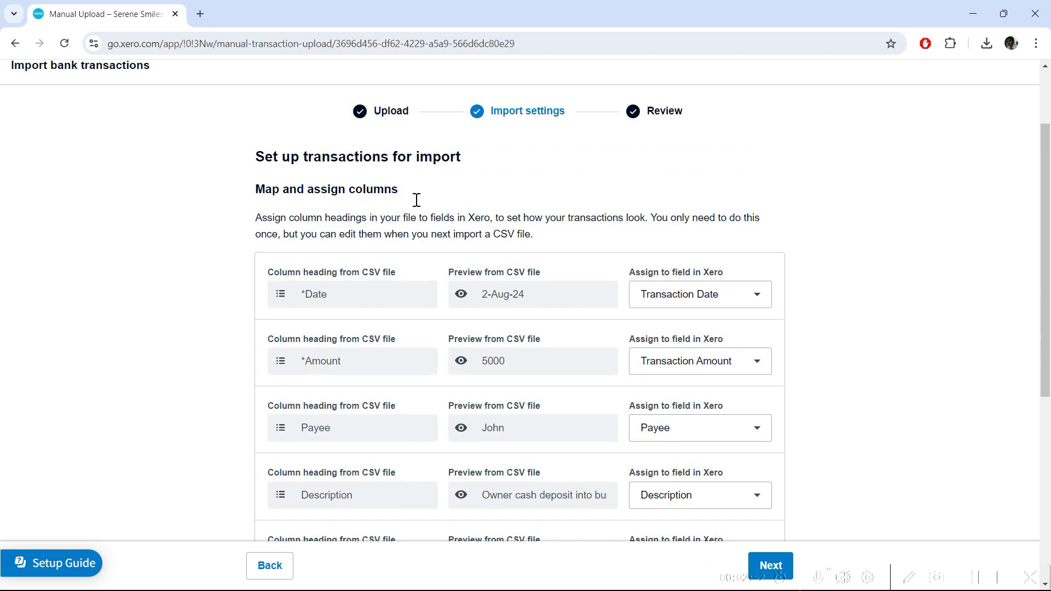
scroll(652, 227, "down", 3)
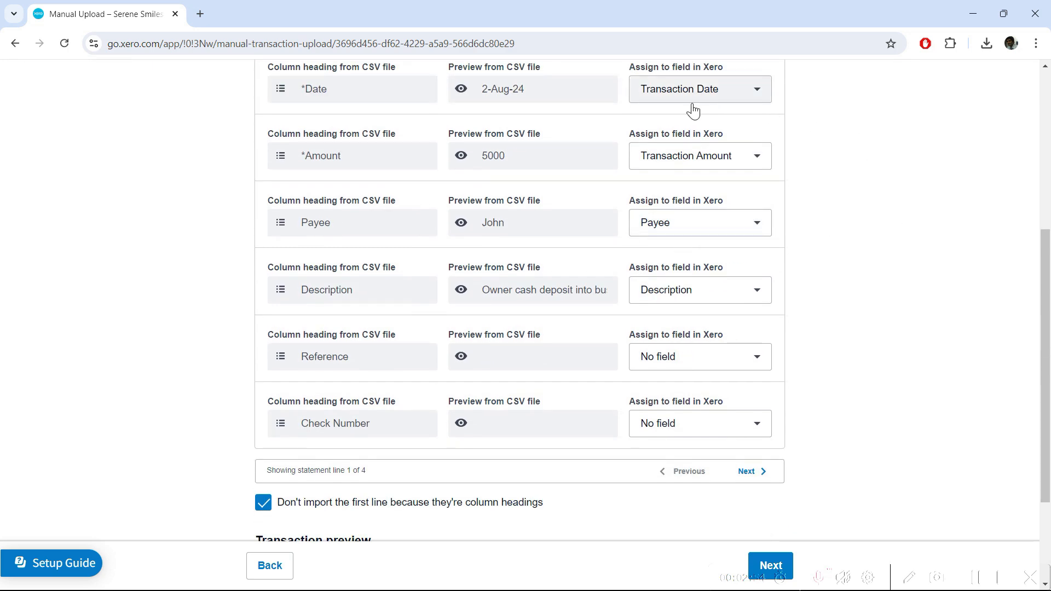
scroll(796, 298, "down", 2)
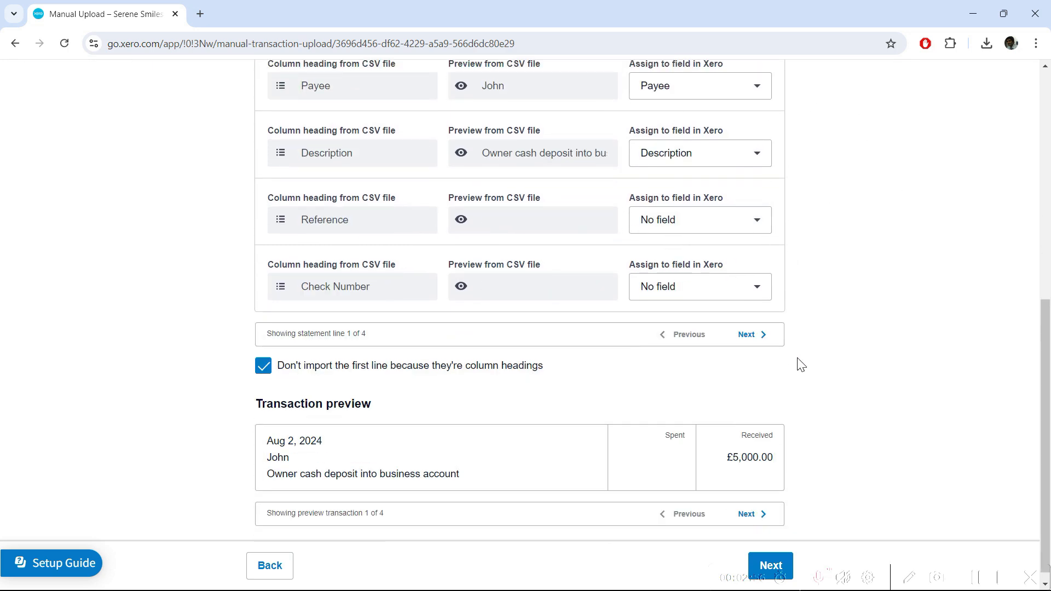
scroll(789, 449, "down", 1)
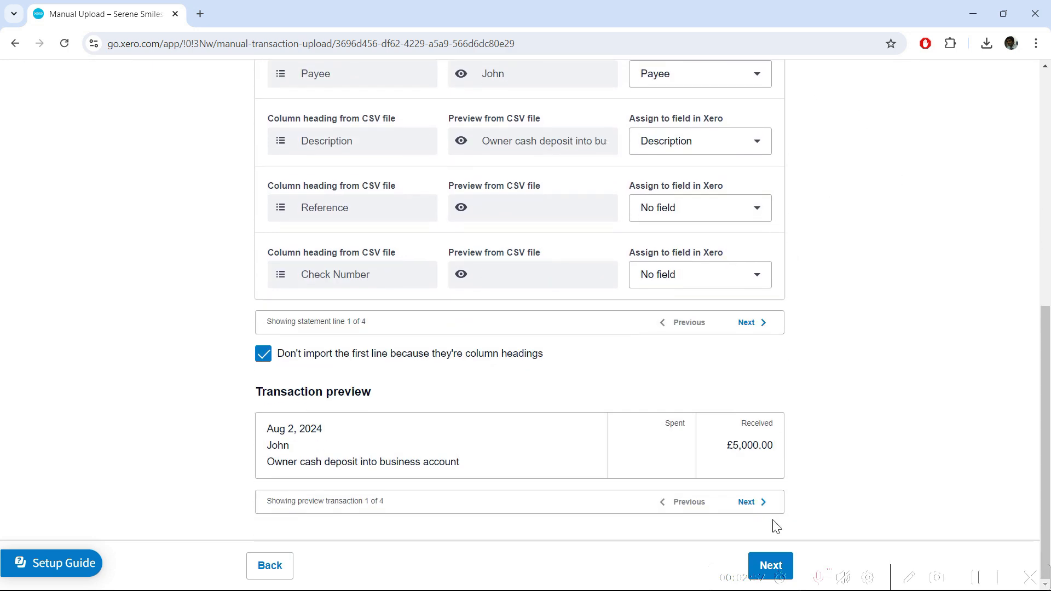
left_click(769, 564)
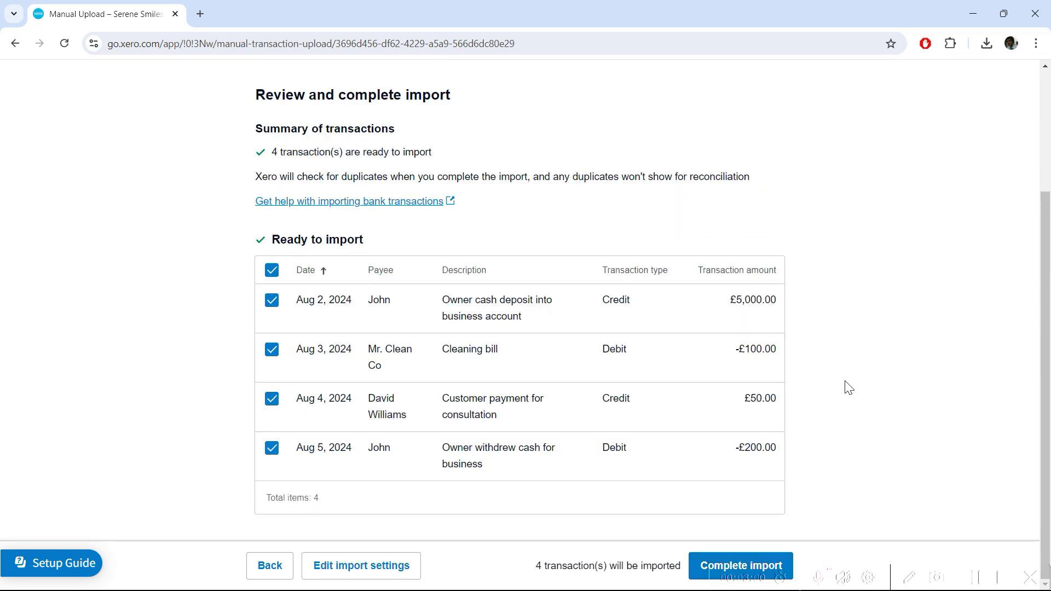
Complete the import of the 4 transactions and look over the imported lines
left_click(699, 569)
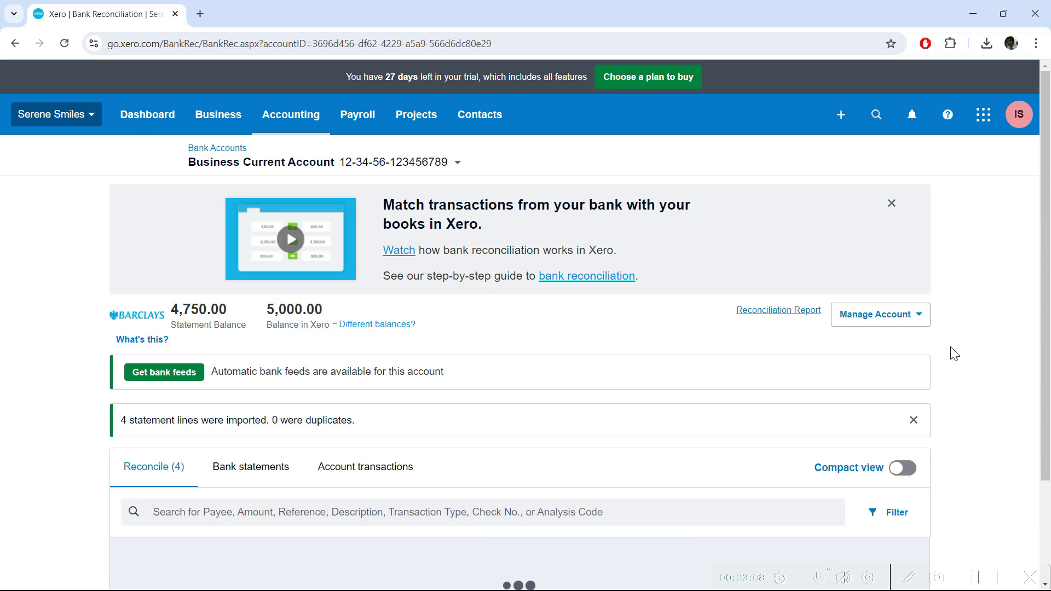
scroll(952, 340, "down", 3)
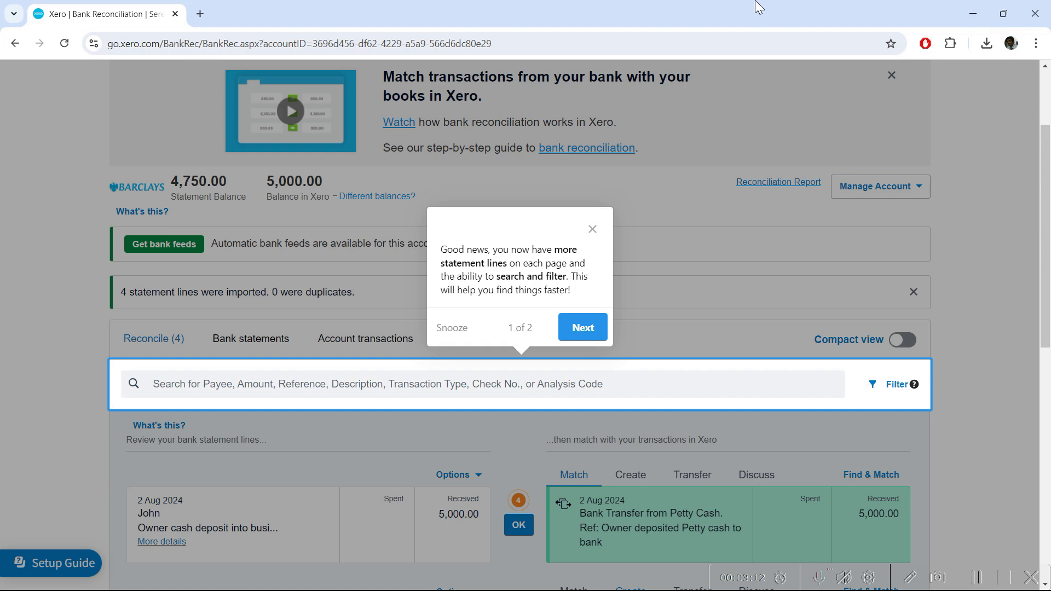
left_click(593, 230)
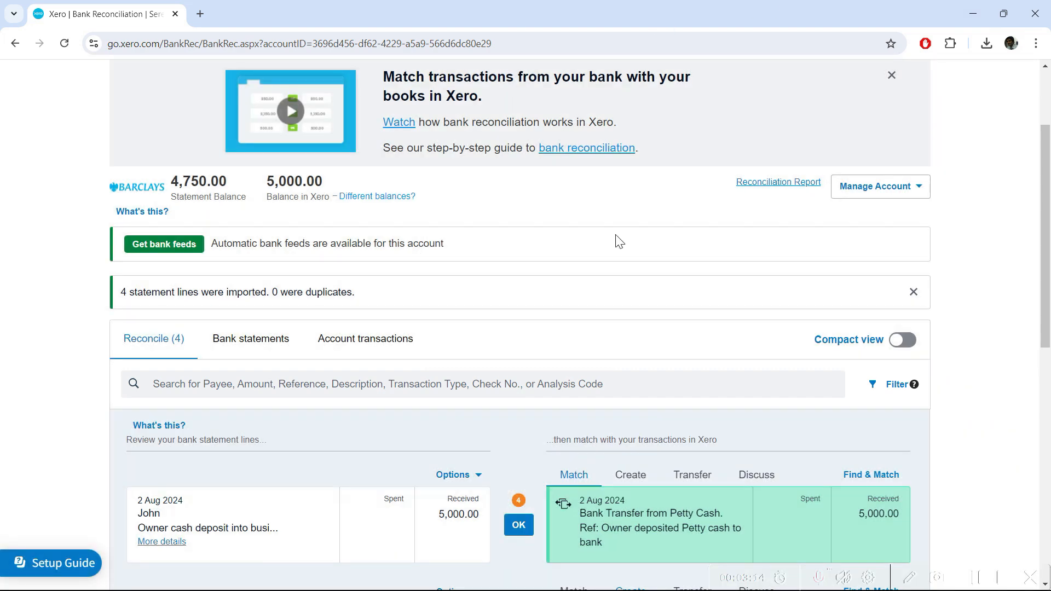
scroll(613, 239, "down", 9)
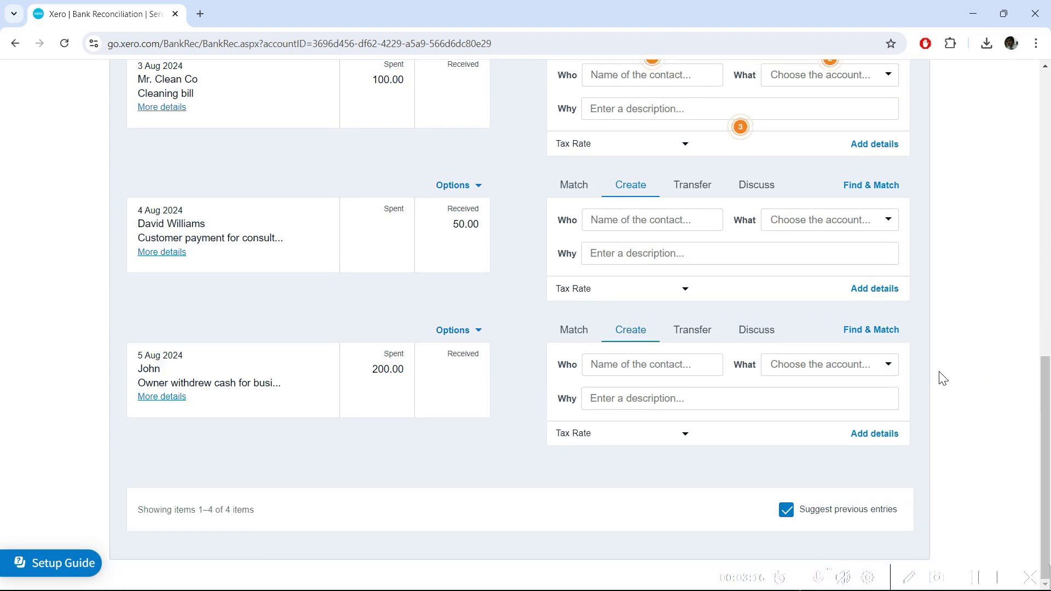
scroll(936, 376, "up", 4)
scroll(683, 351, "down", 4)
scroll(681, 356, "up", 11)
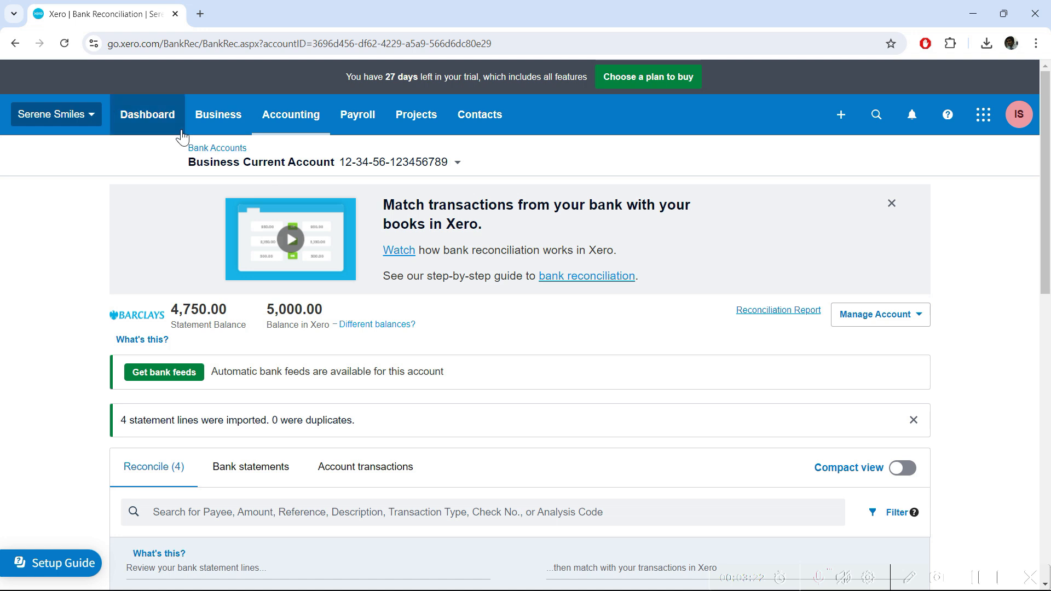
left_click(159, 120)
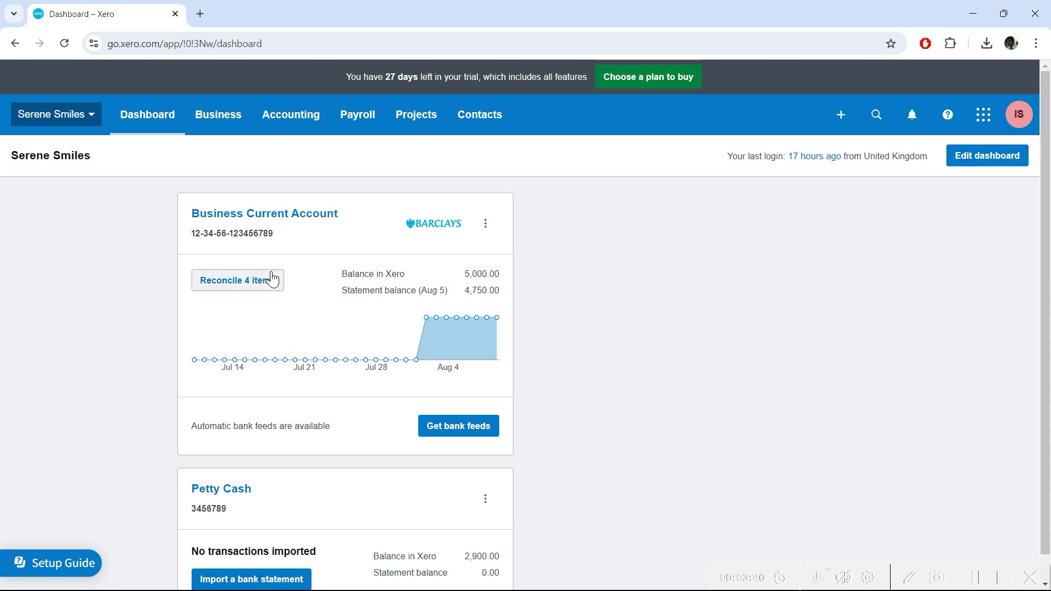
left_click(254, 288)
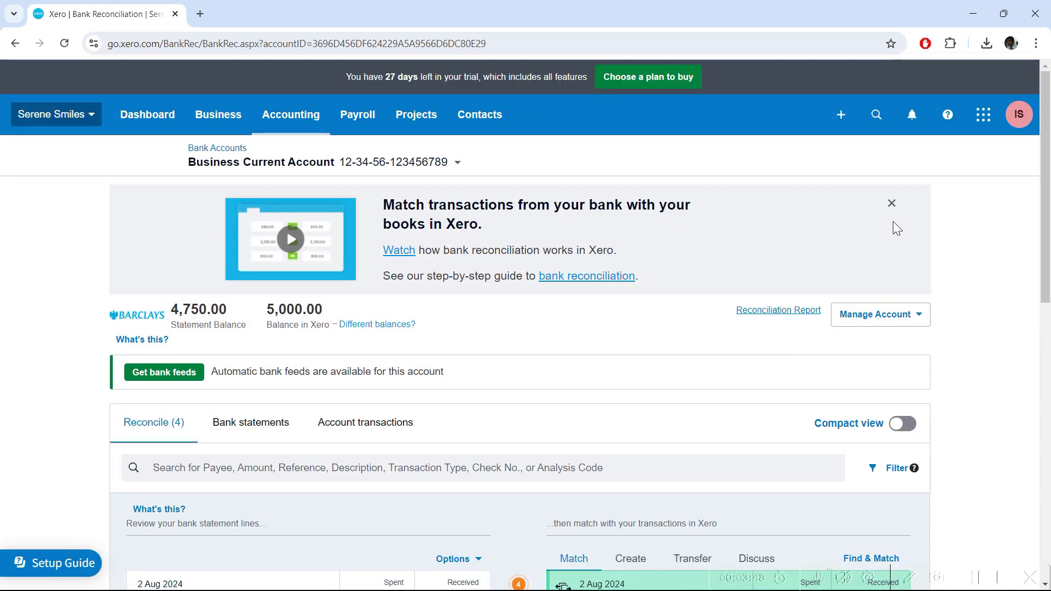
left_click(892, 203)
Scroll through the four unreconciled statement lines on the reconciliation page
scroll(9, 417, "down", 2)
scroll(63, 392, "down", 3)
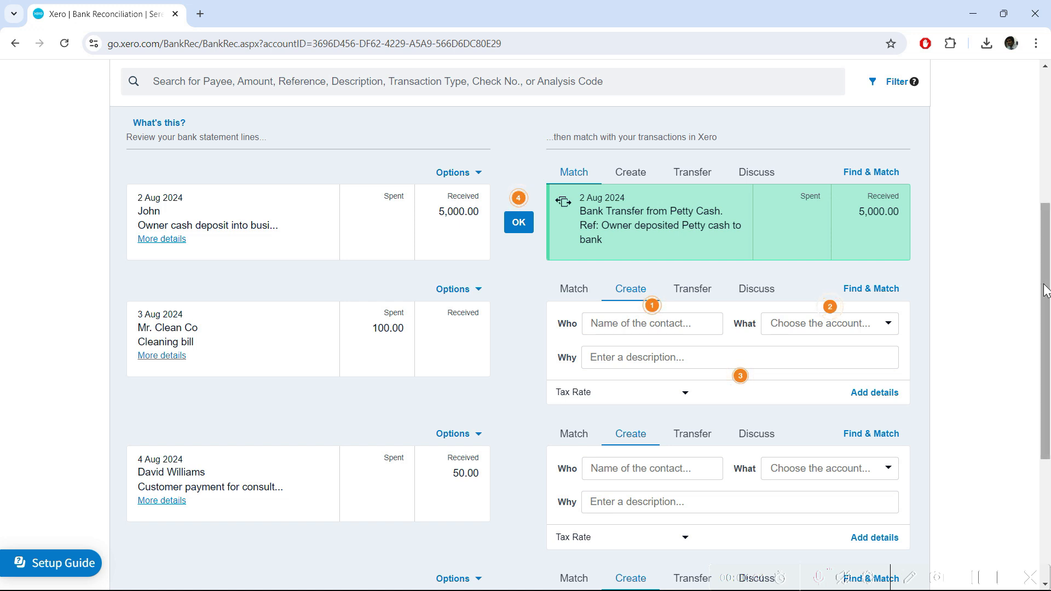
left_click_drag(1046, 290, 1046, 210)
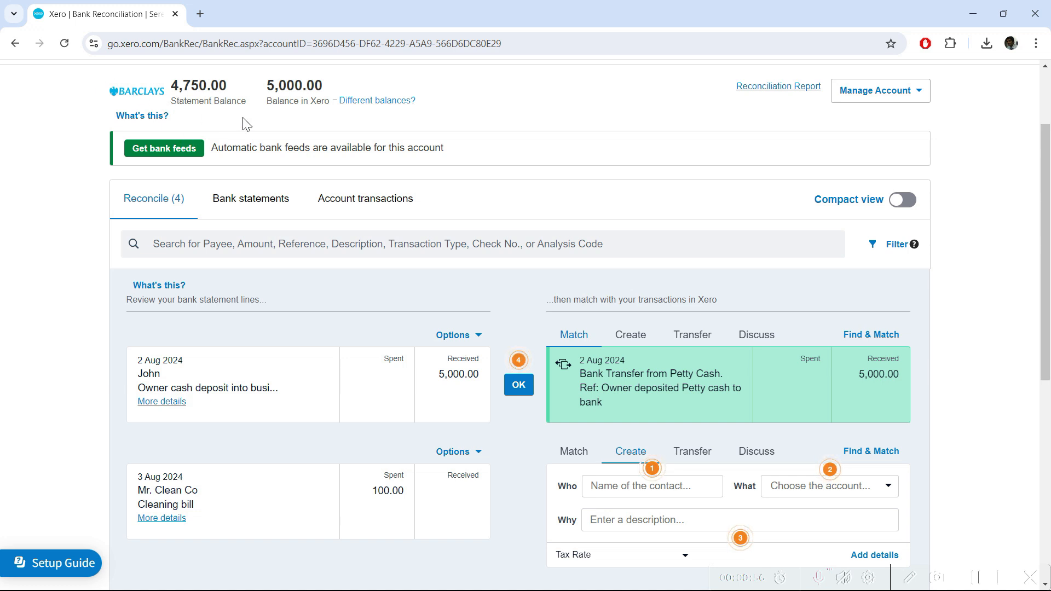
Enter =SUM(B2:B5) in Excel cell B6 to total the amounts to 4750
key("alt+Tab")
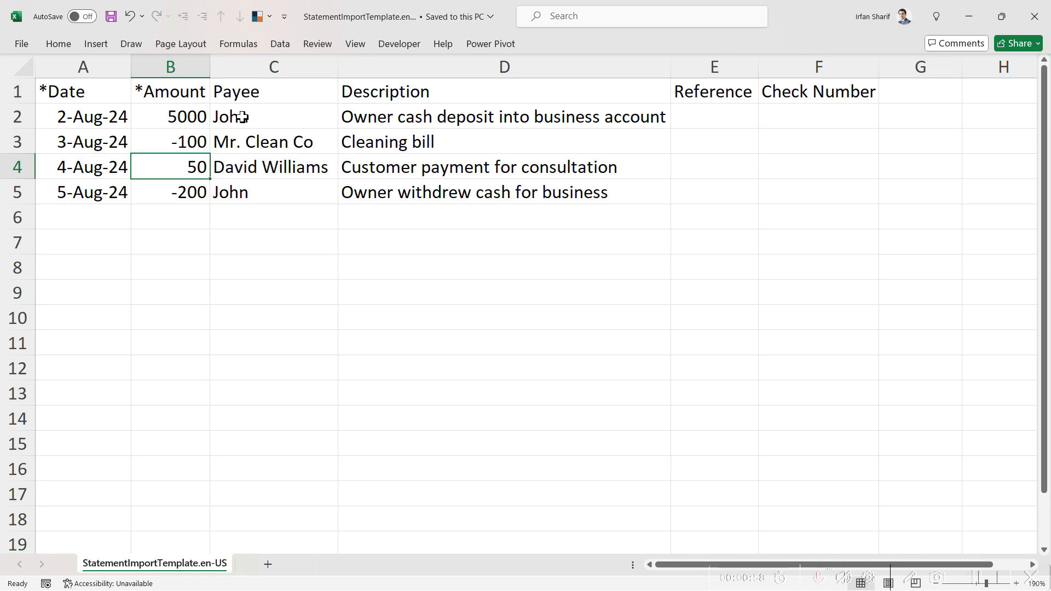
left_click(194, 218)
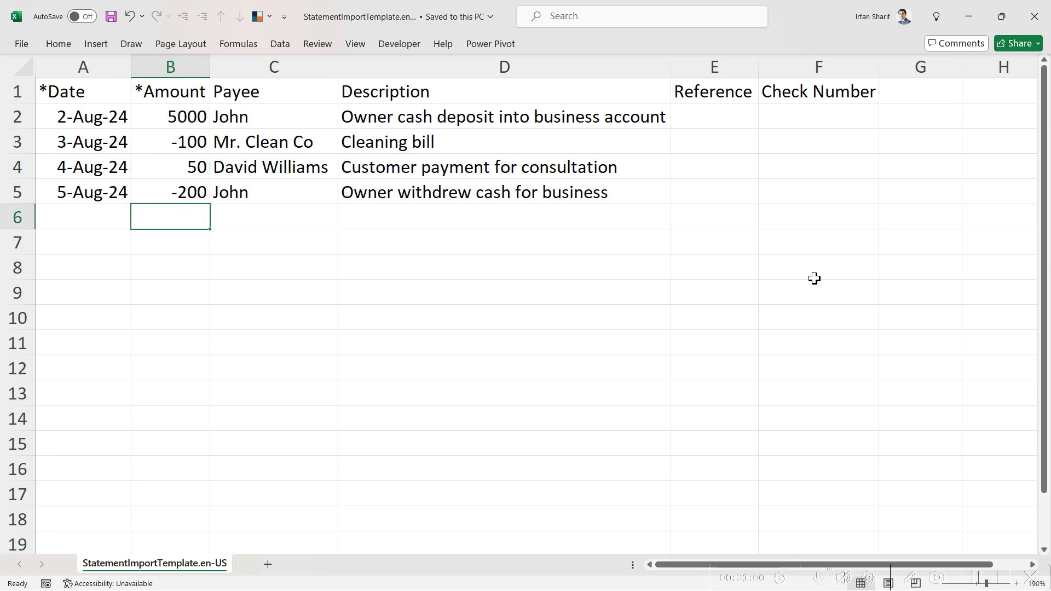
type("=sum(")
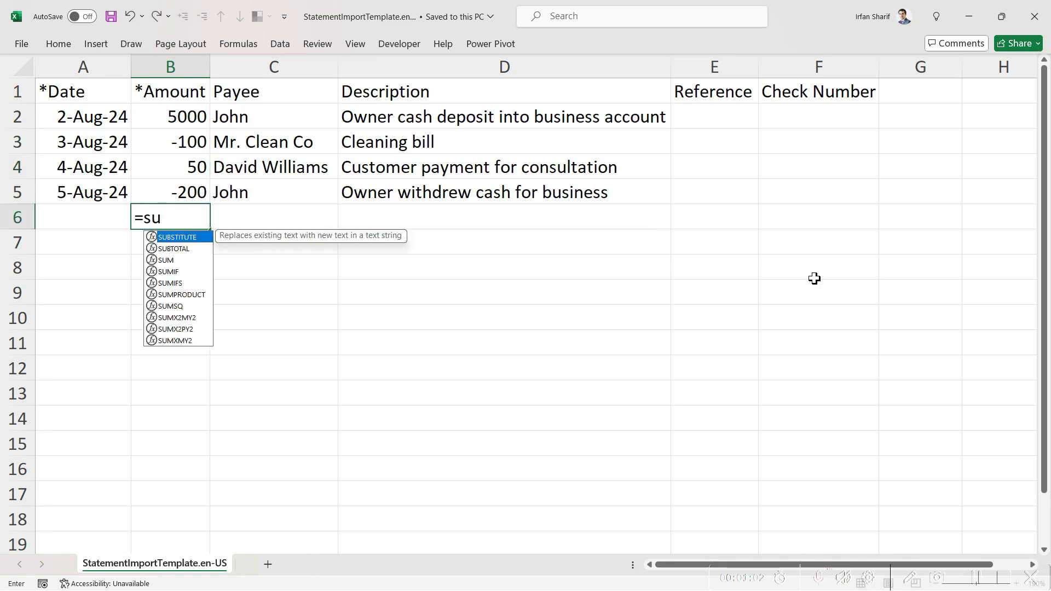
key("Up")
key("shift+Up")
key("shift+Up")
key("shift+Up")
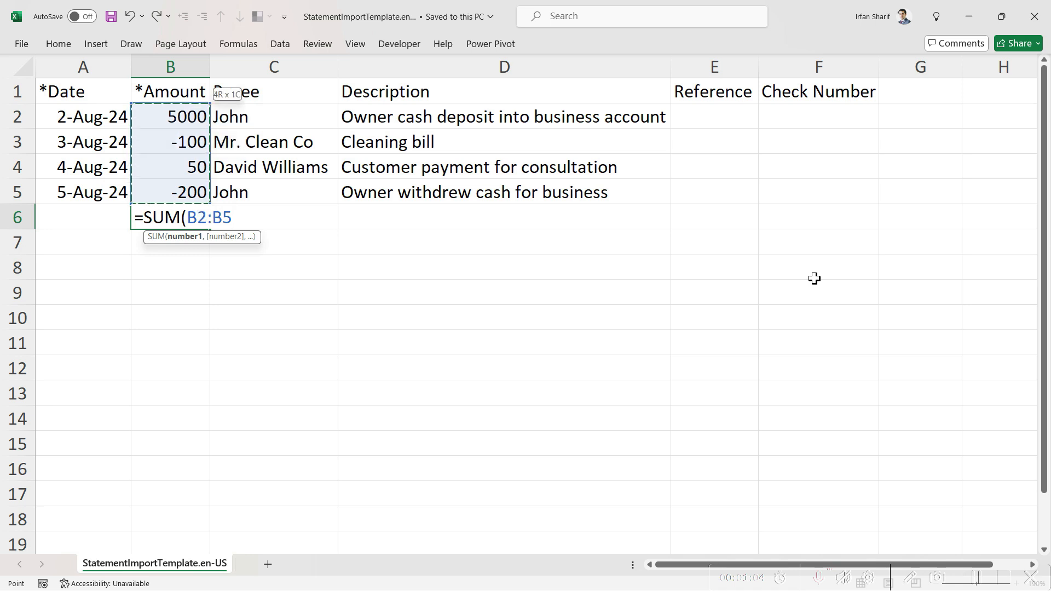
key("Return")
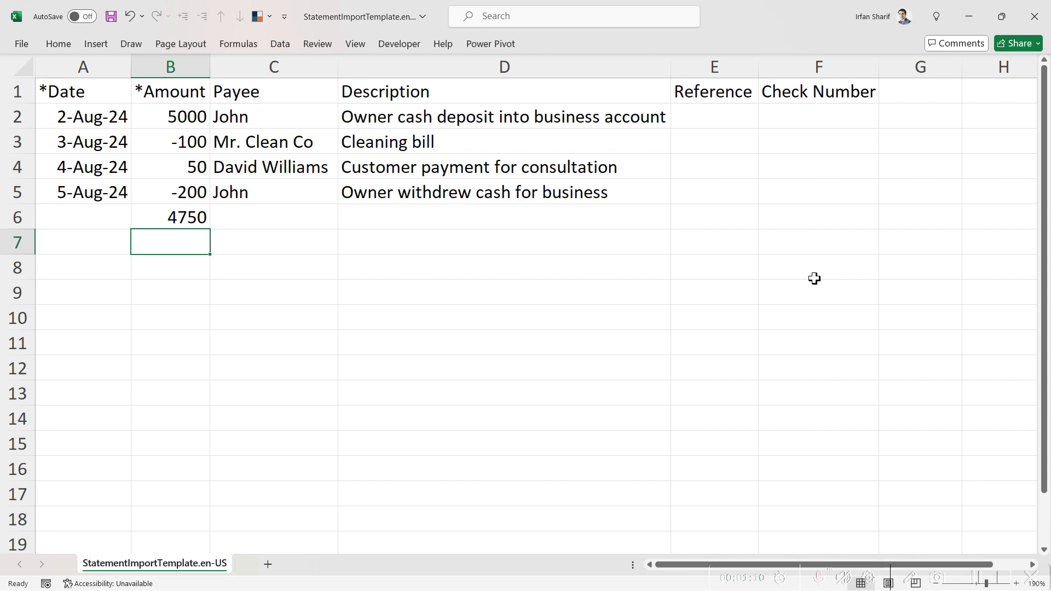
key("alt+Tab")
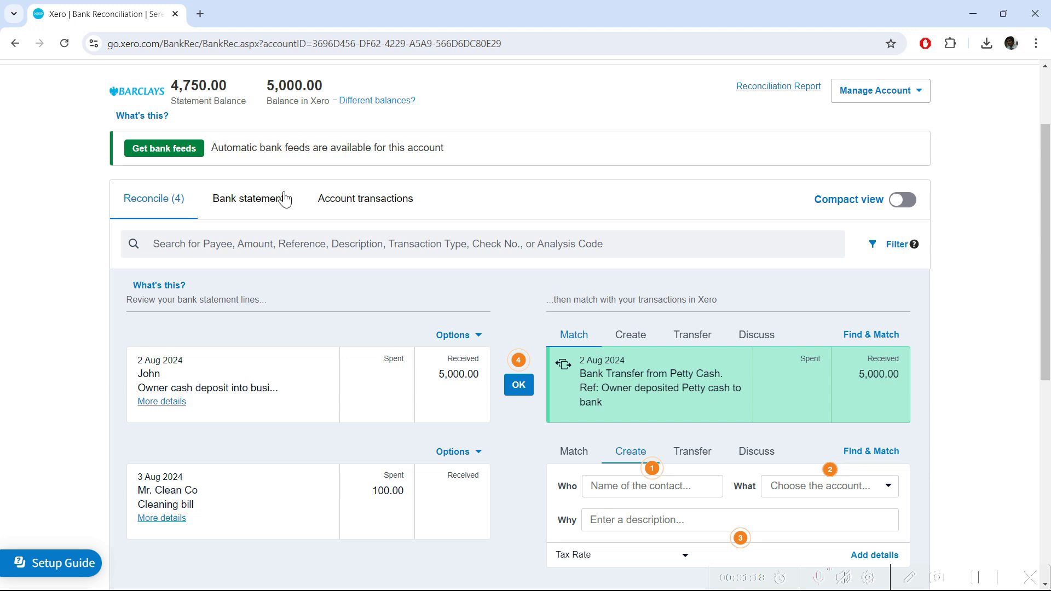
Show the account transactions list with the unreconciled 2 Aug 5,000.00 Petty Cash transfer
left_click(355, 206)
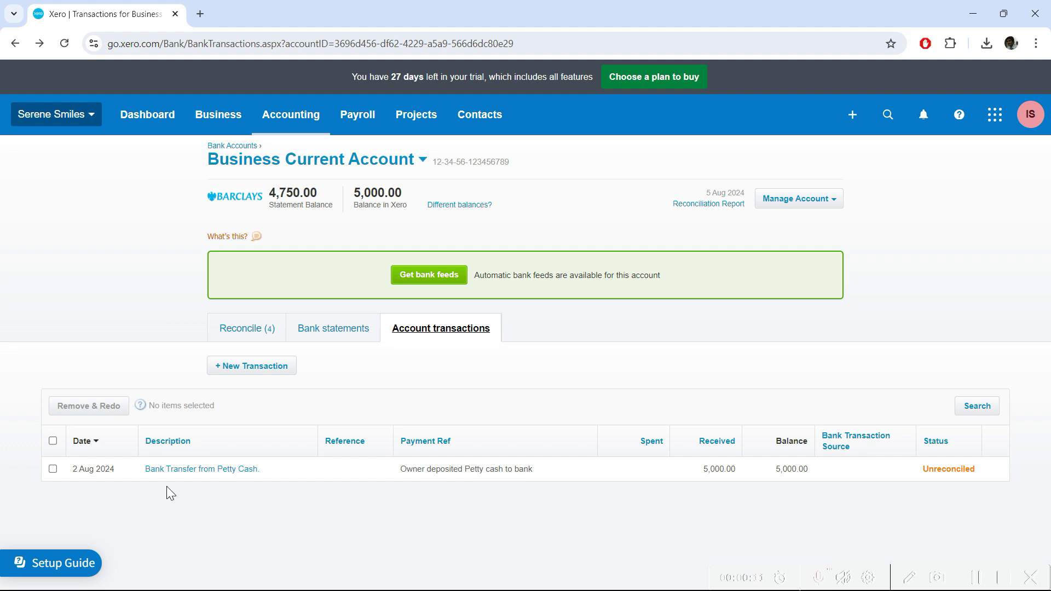
Open the Balance Sheet and Account Transactions reports in new browser tabs
left_click(310, 122)
right_click(300, 310)
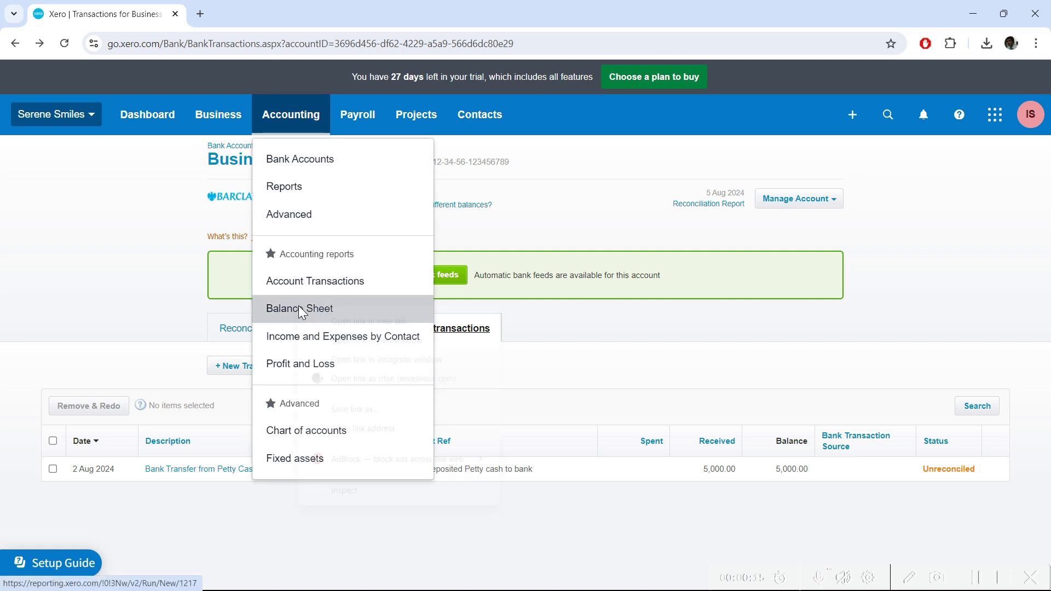
left_click(323, 320)
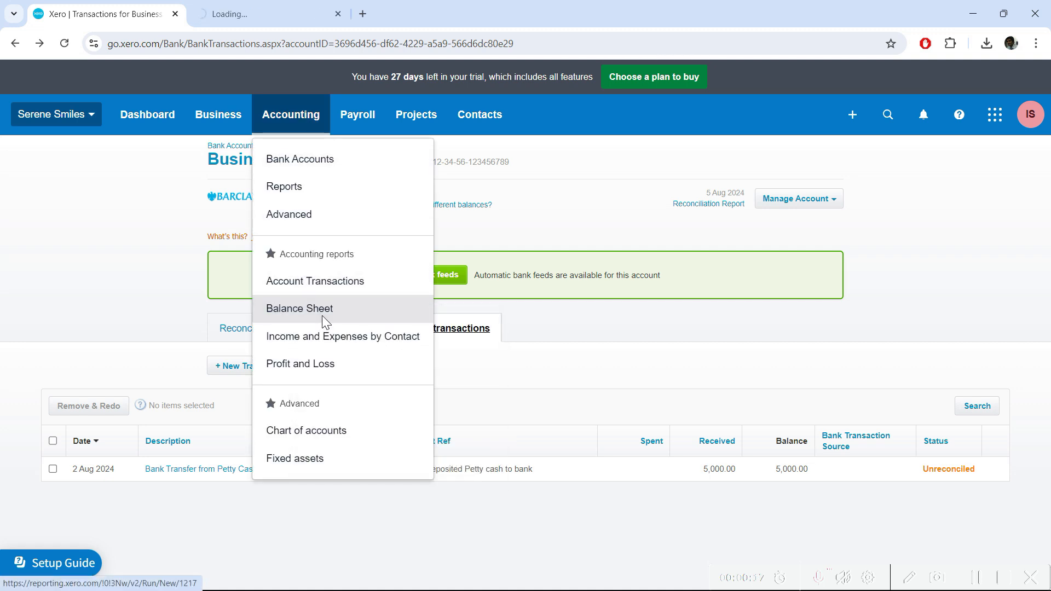
right_click(309, 283)
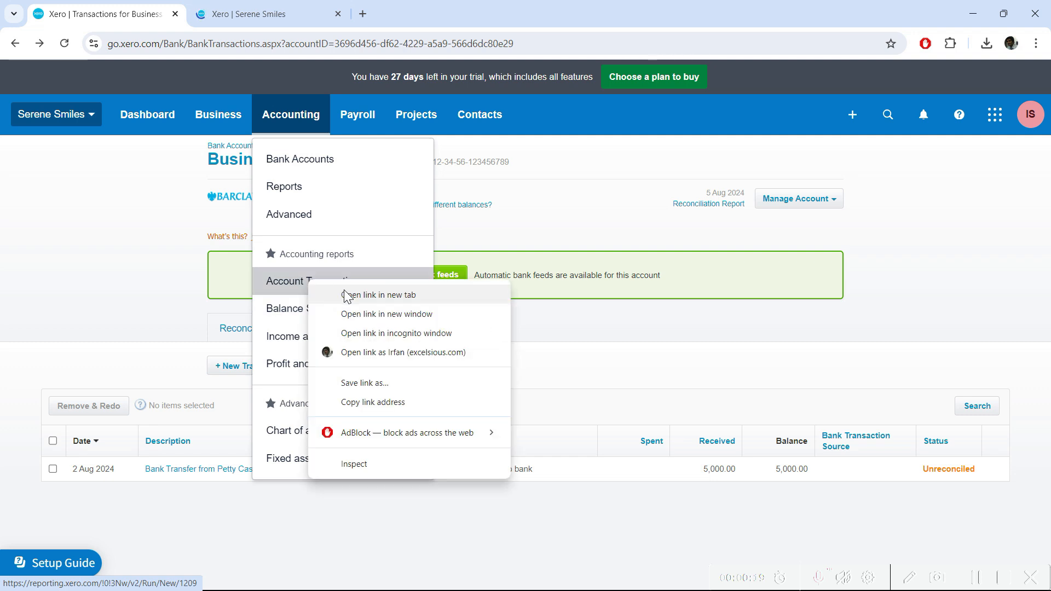
left_click(346, 296)
left_click(135, 141)
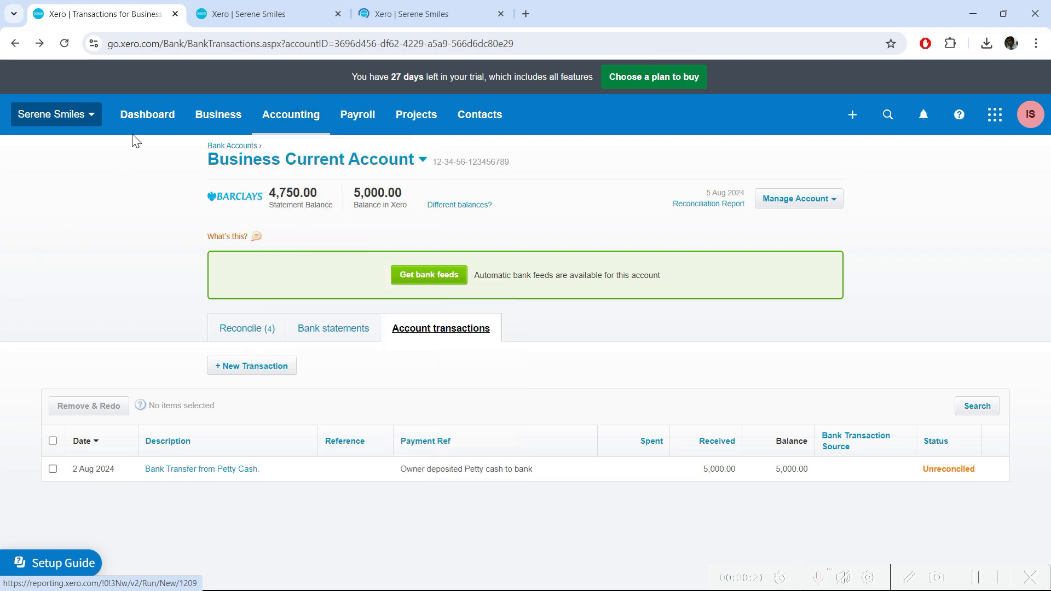
Run the Balance Sheet report as at 31 December 2024
left_click(306, 12)
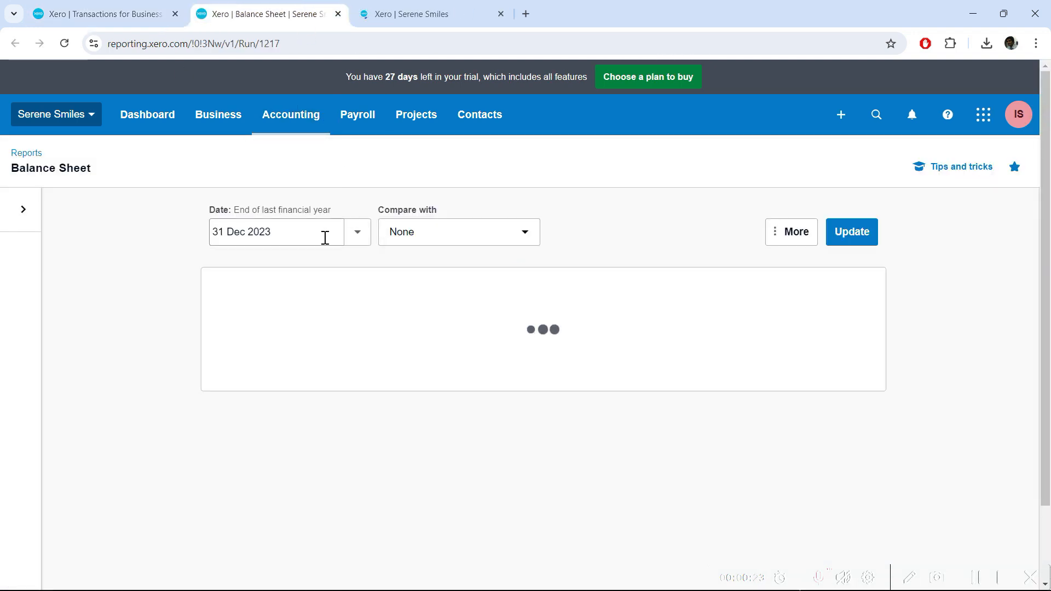
left_click(323, 235)
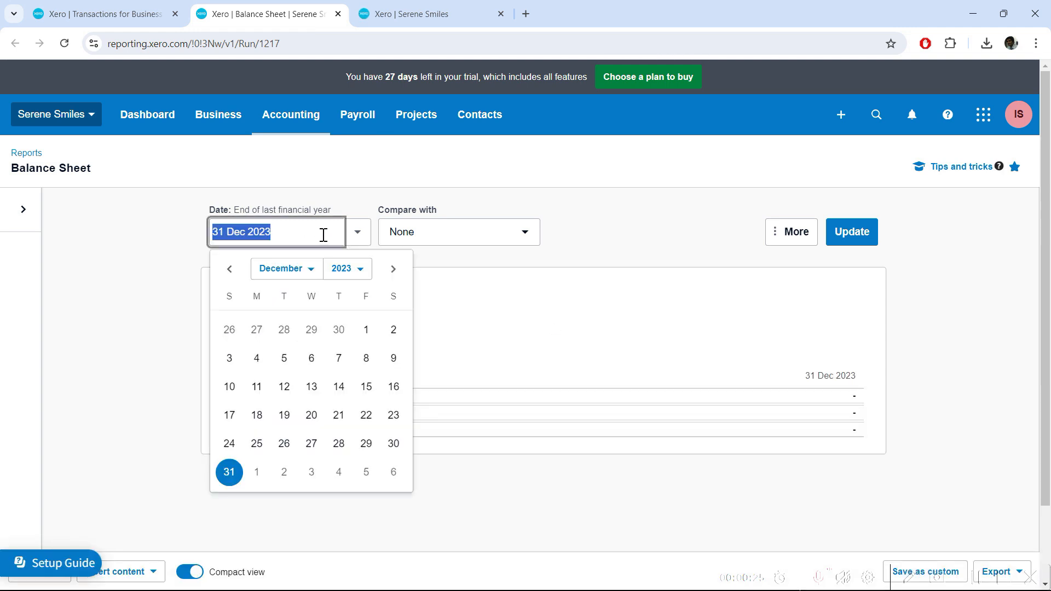
left_click(323, 235)
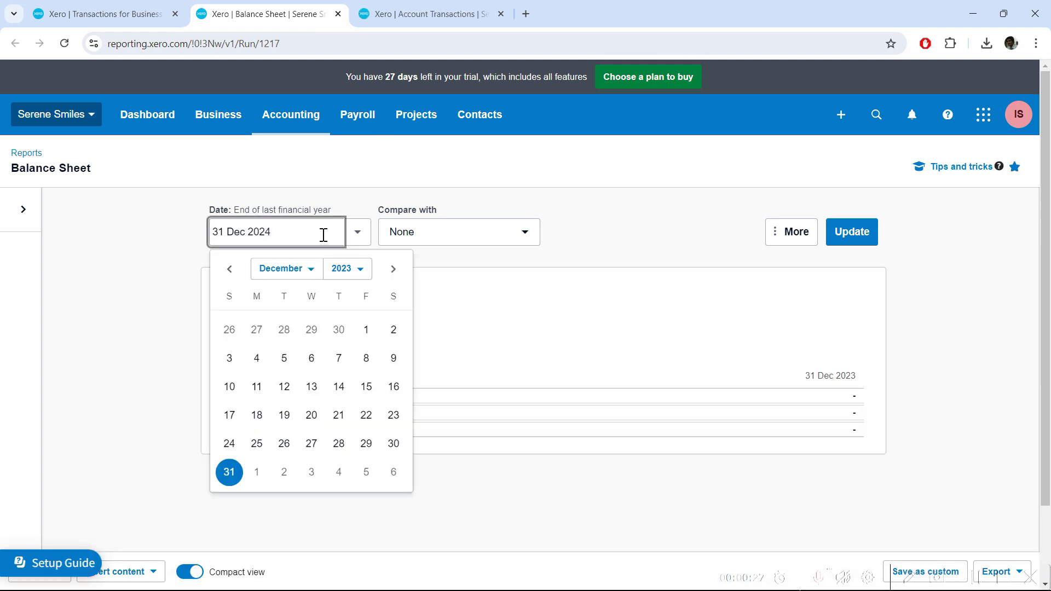
type("4")
left_click(284, 444)
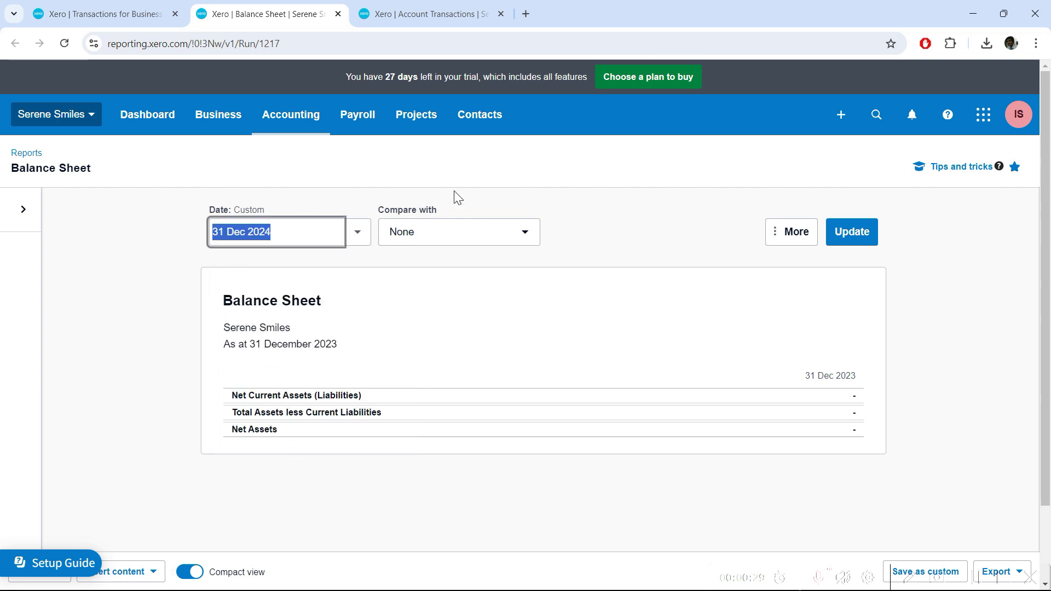
left_click(859, 235)
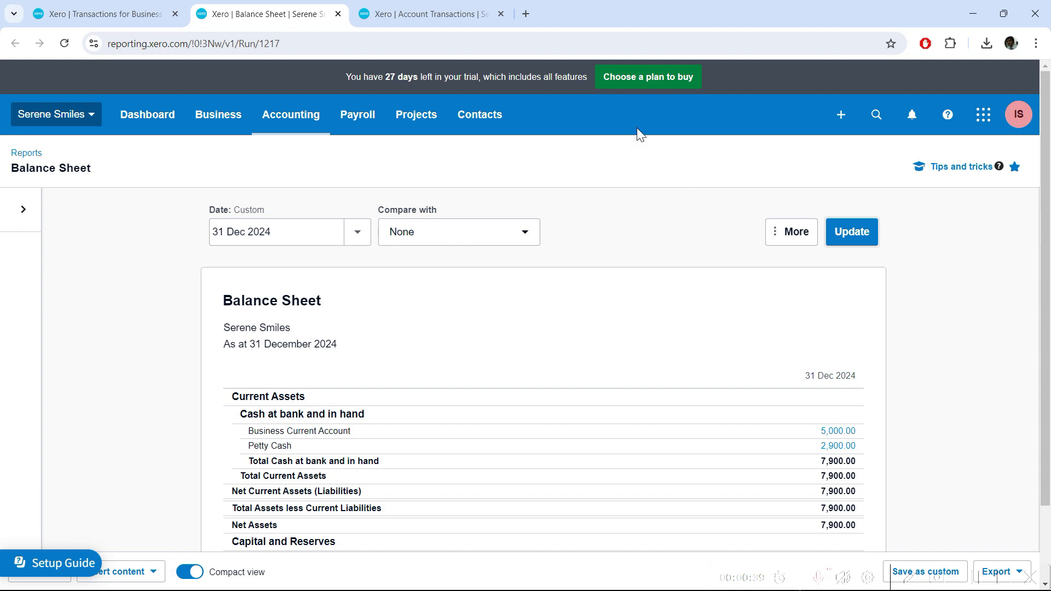
left_click(142, 13)
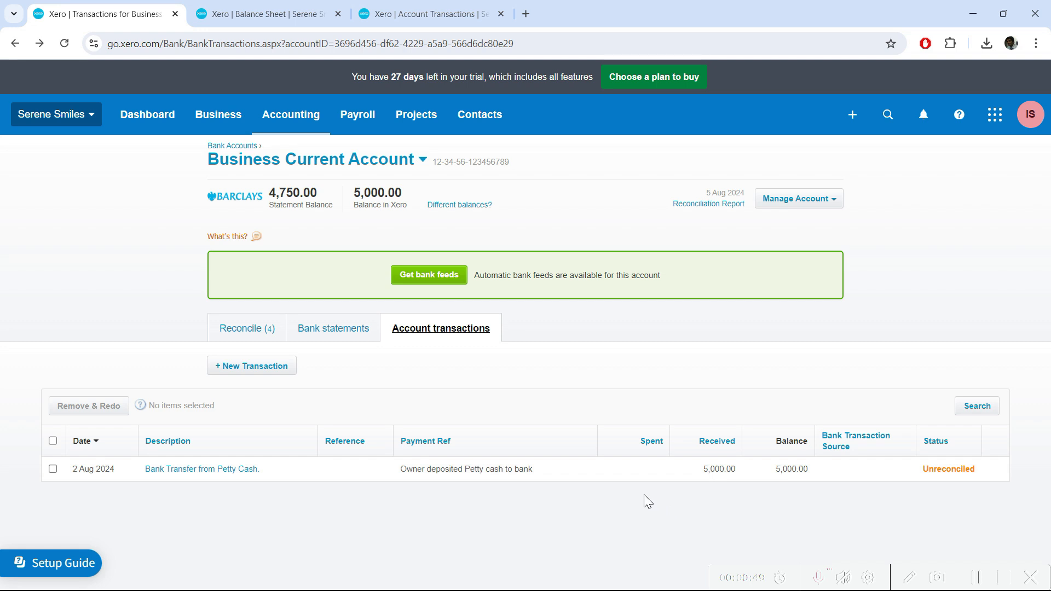
Update the Account Transactions report for Business Current Account, listing the 5,000.00 Petty Cash transfer
left_click(248, 11)
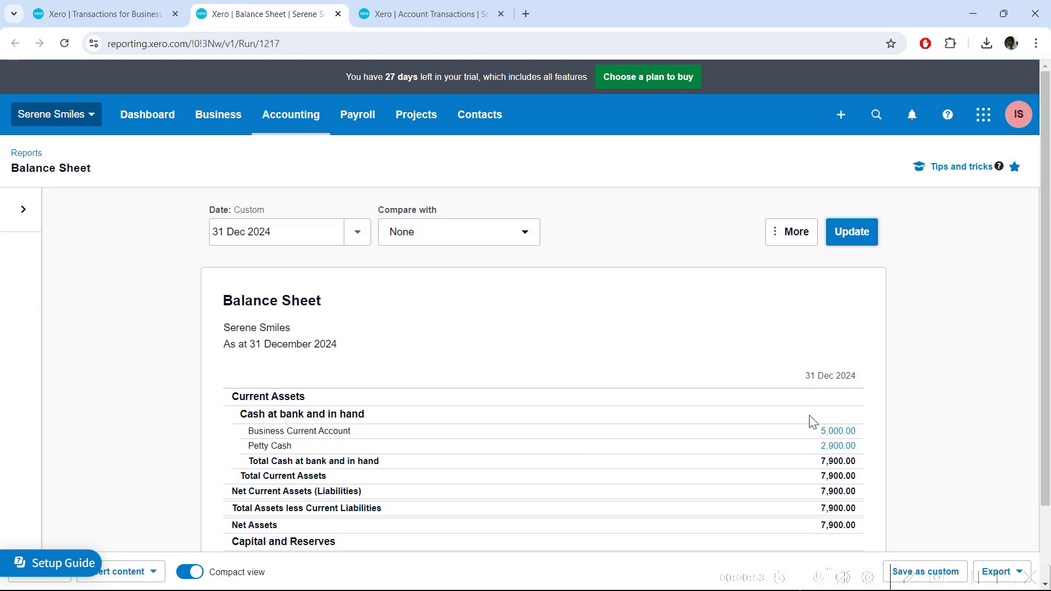
left_click(466, 10)
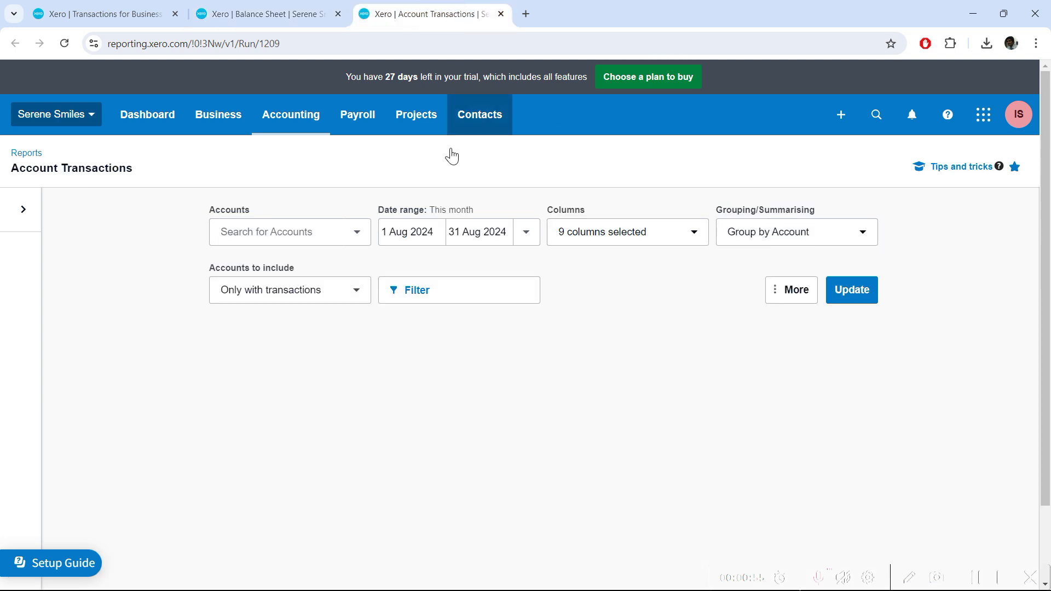
left_click(329, 235)
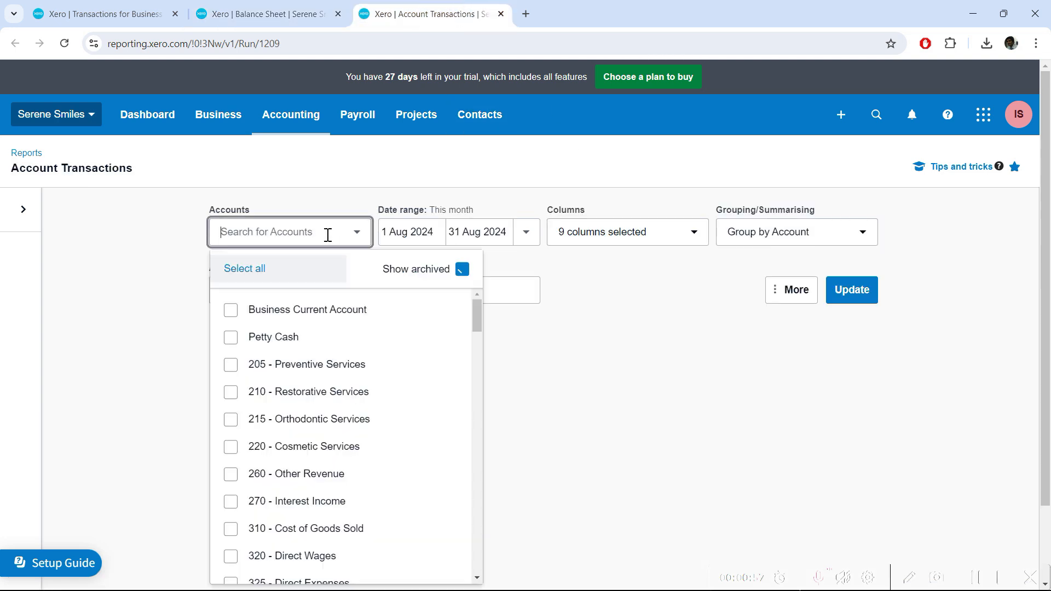
left_click(287, 309)
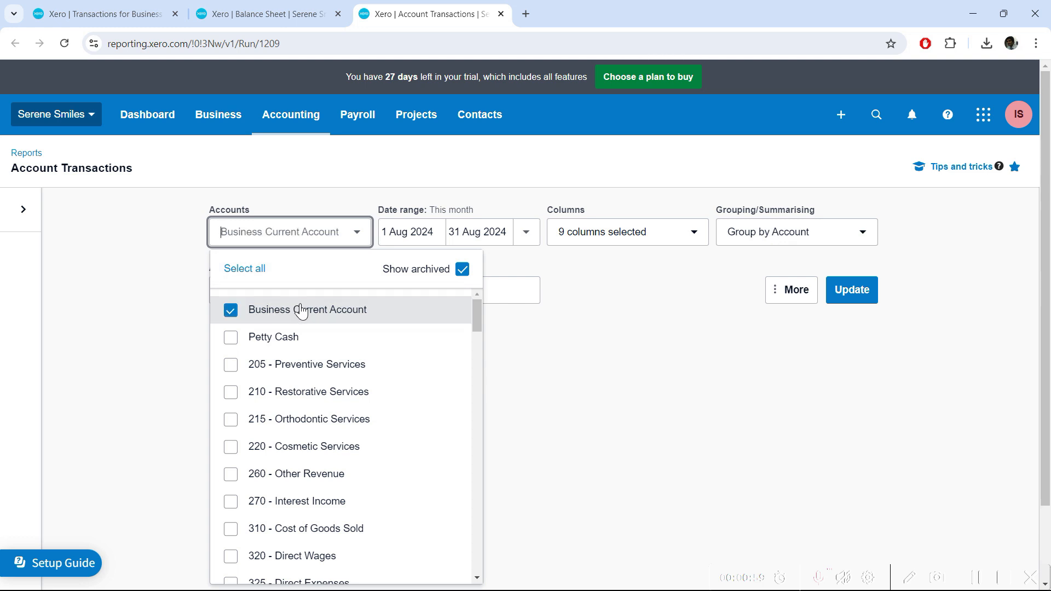
left_click(712, 330)
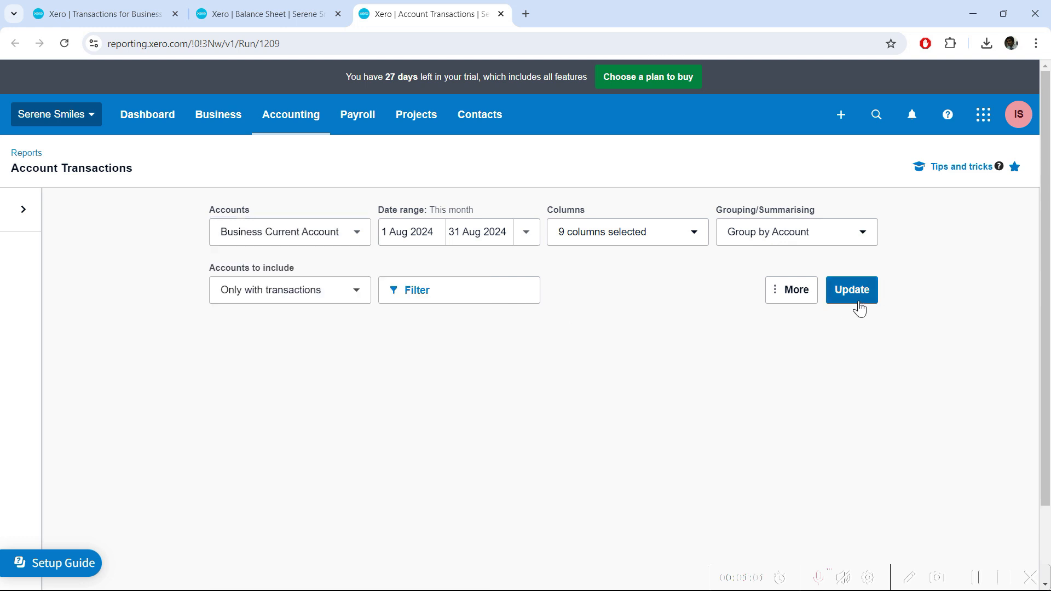
left_click(844, 289)
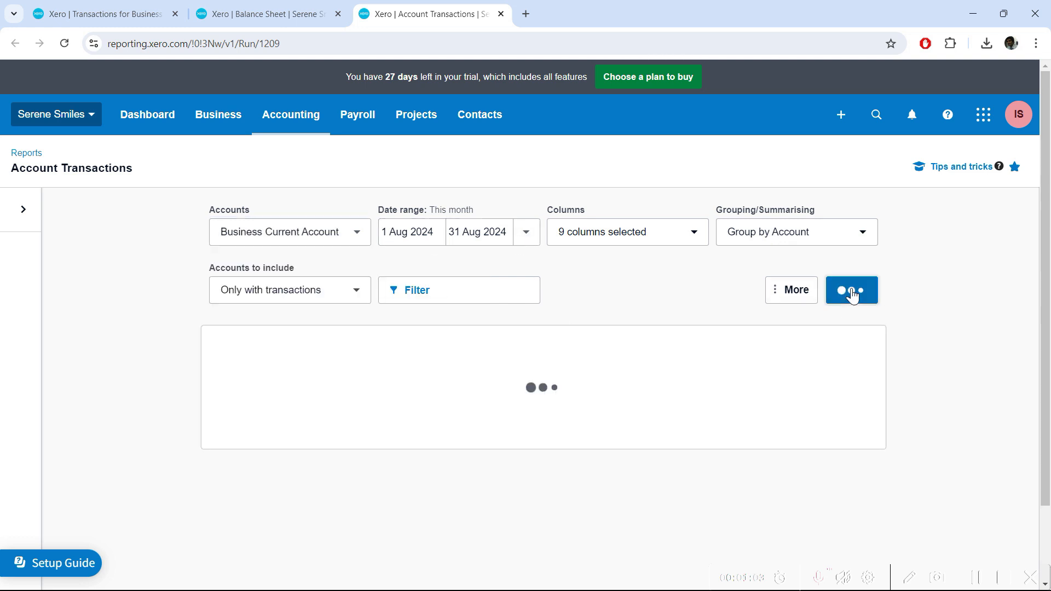
scroll(741, 427, "down", 1)
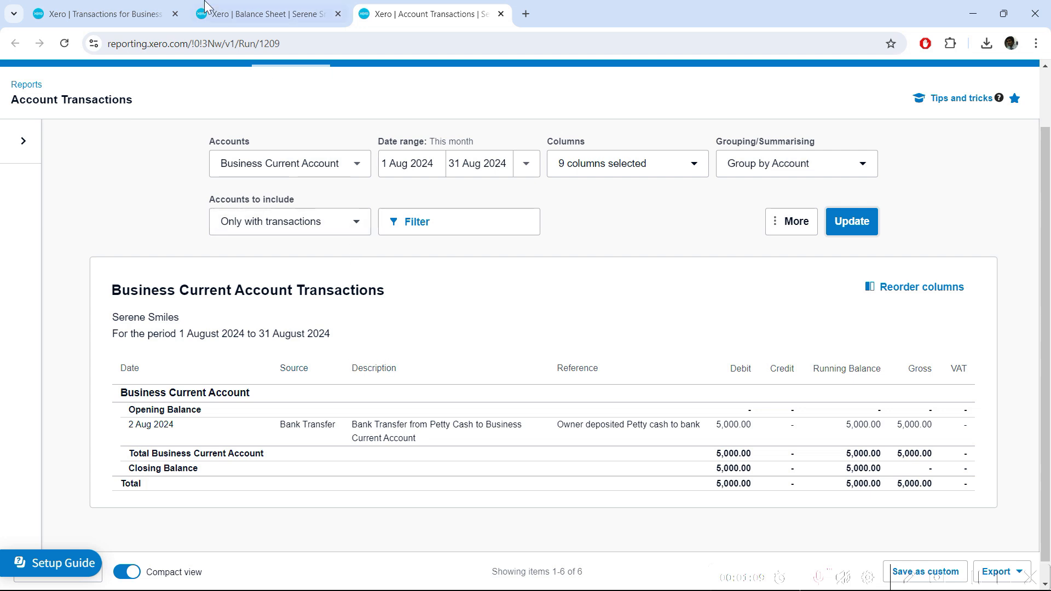
left_click(141, 7)
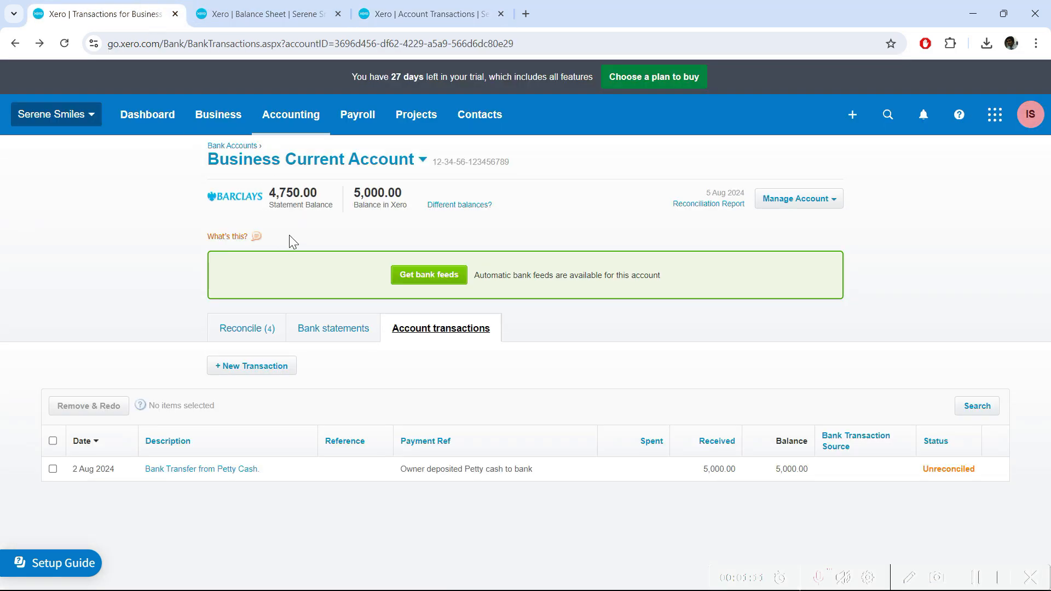
Confirm the match of the 2 Aug 5,000.00 deposit with the Petty Cash transfer
left_click(255, 328)
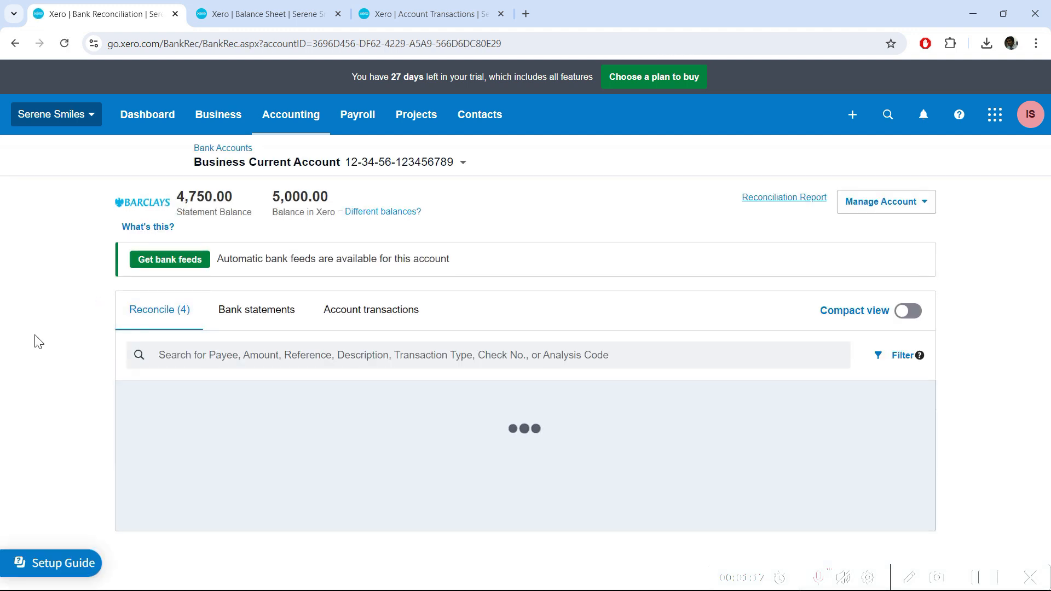
scroll(911, 361, "down", 1)
scroll(911, 362, "down", 3)
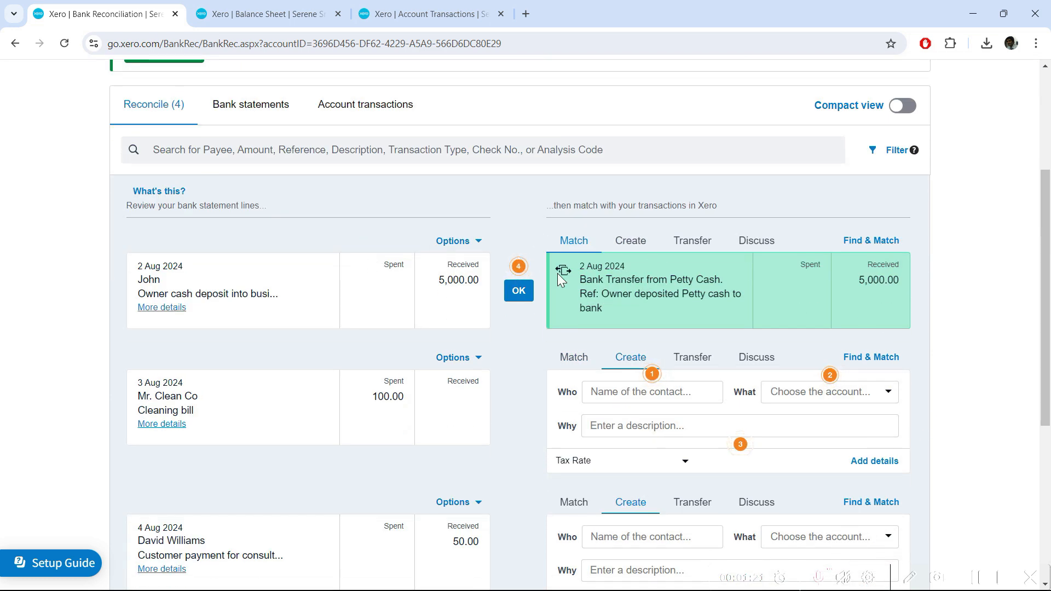
left_click(521, 295)
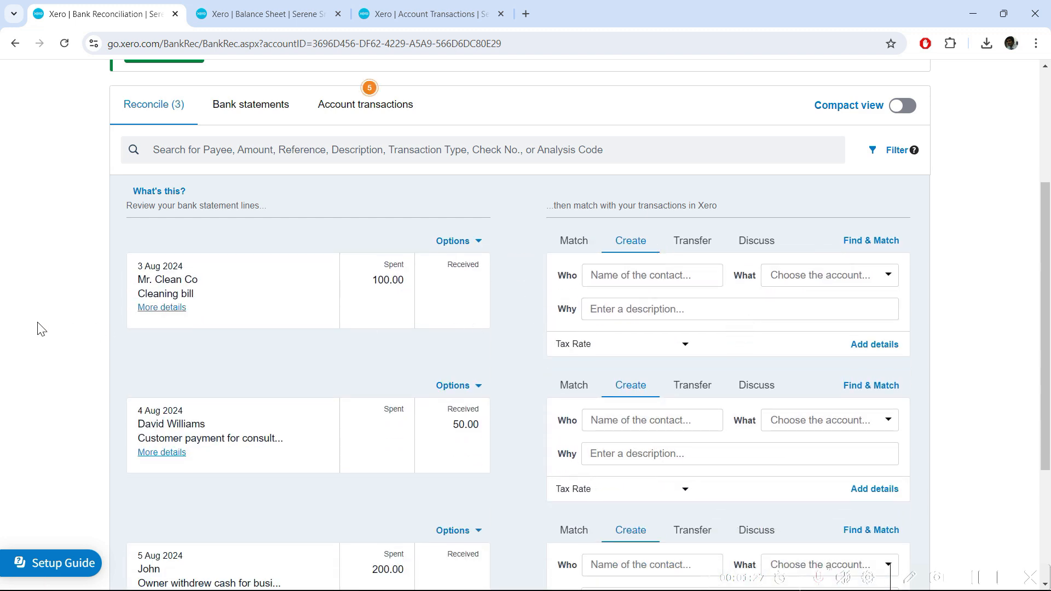
scroll(40, 328, "up", 1)
scroll(40, 328, "up", 2)
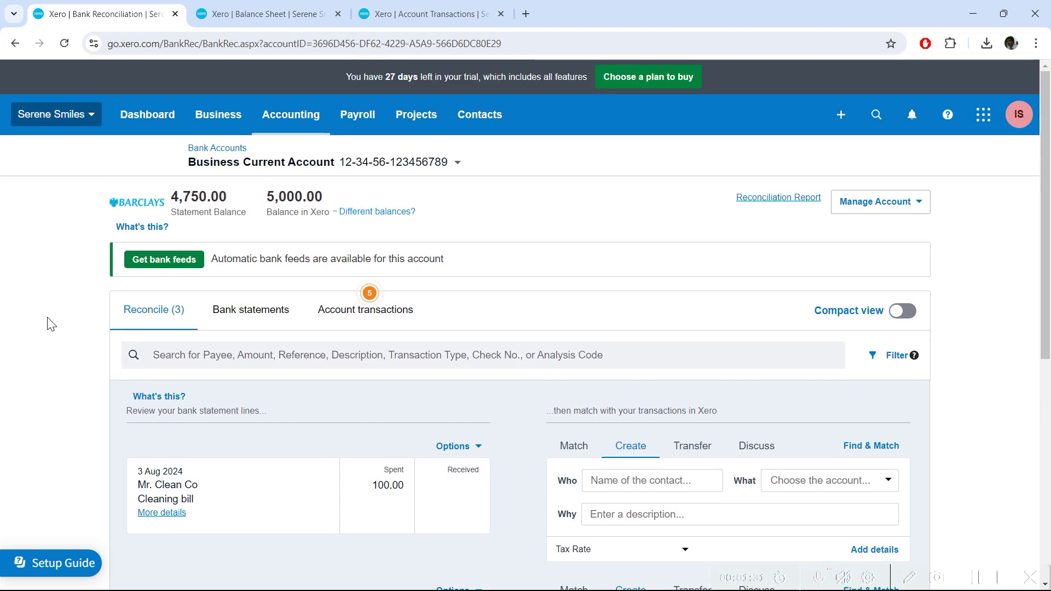
left_click(336, 311)
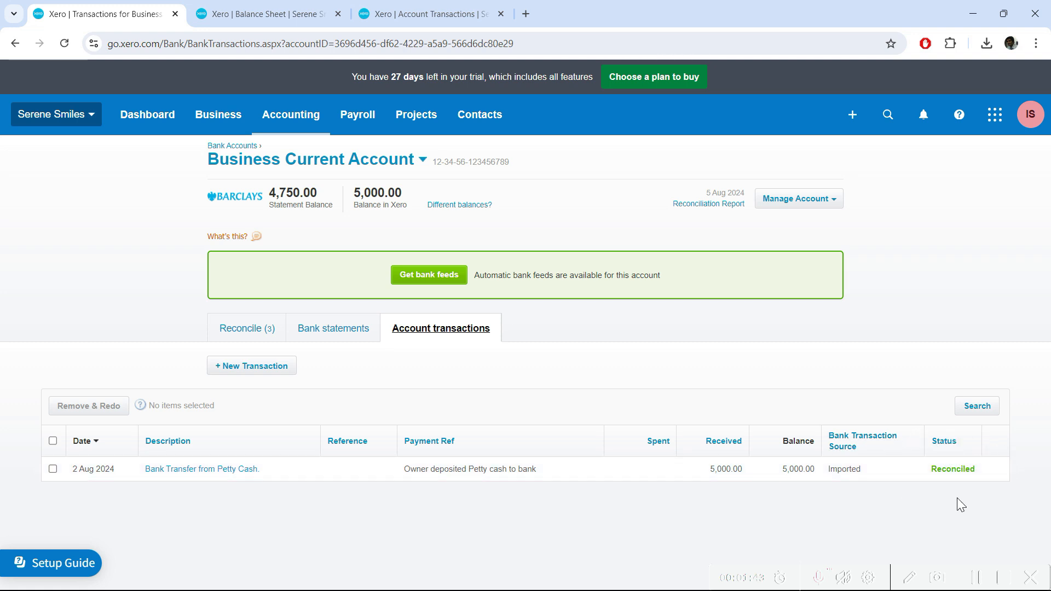
Refresh the Balance Sheet and Account Transactions reports to reflect the reconciled transfer
left_click(279, 12)
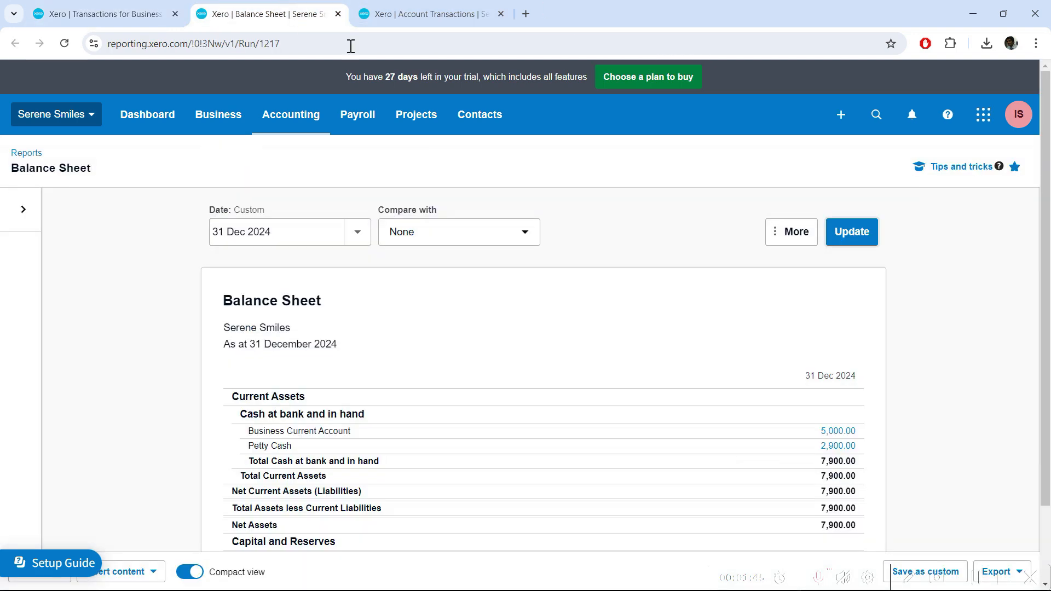
left_click(864, 232)
left_click(453, 7)
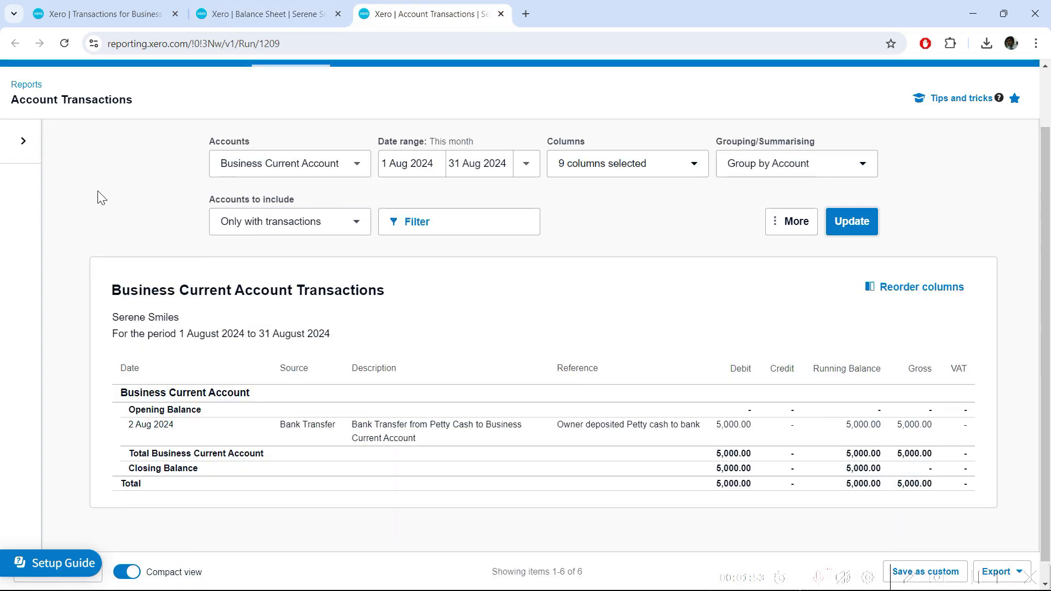
left_click(852, 227)
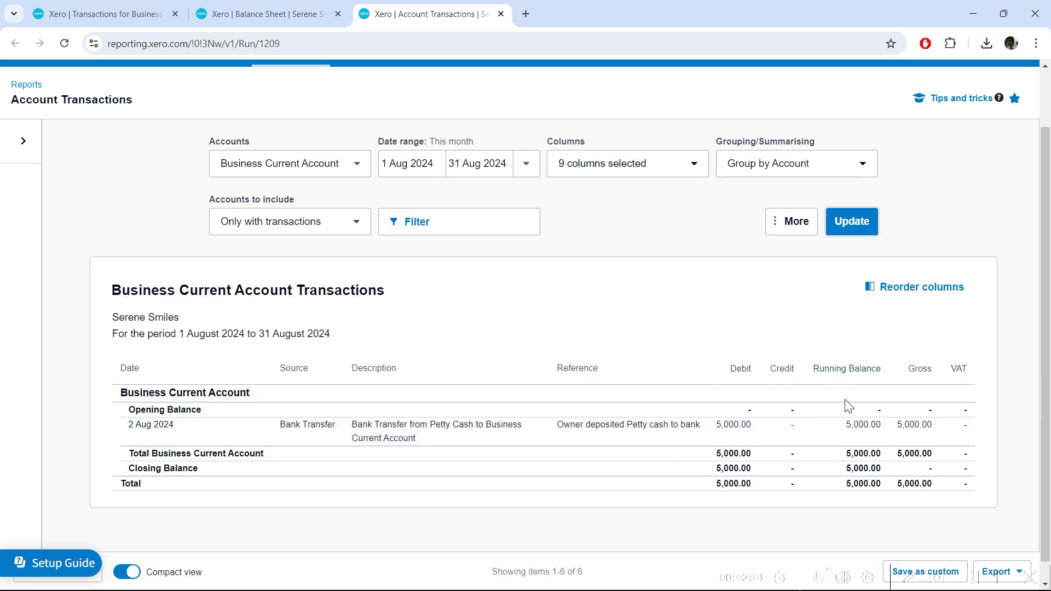
left_click(134, 6)
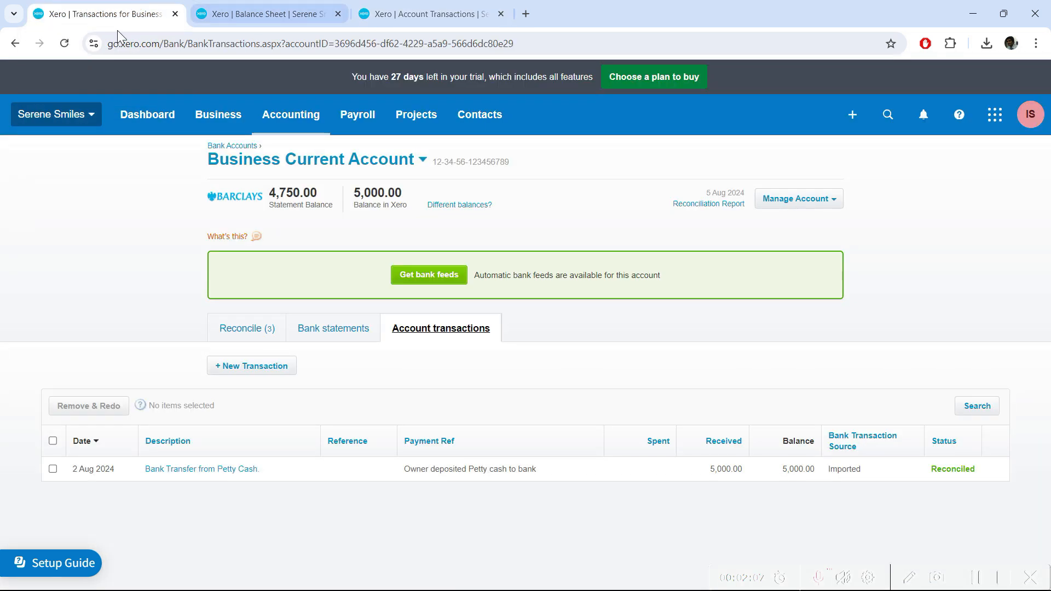
Show the remaining 100.00 cleaning bill, 50.00 payment and 200.00 withdrawal statement lines
left_click(246, 330)
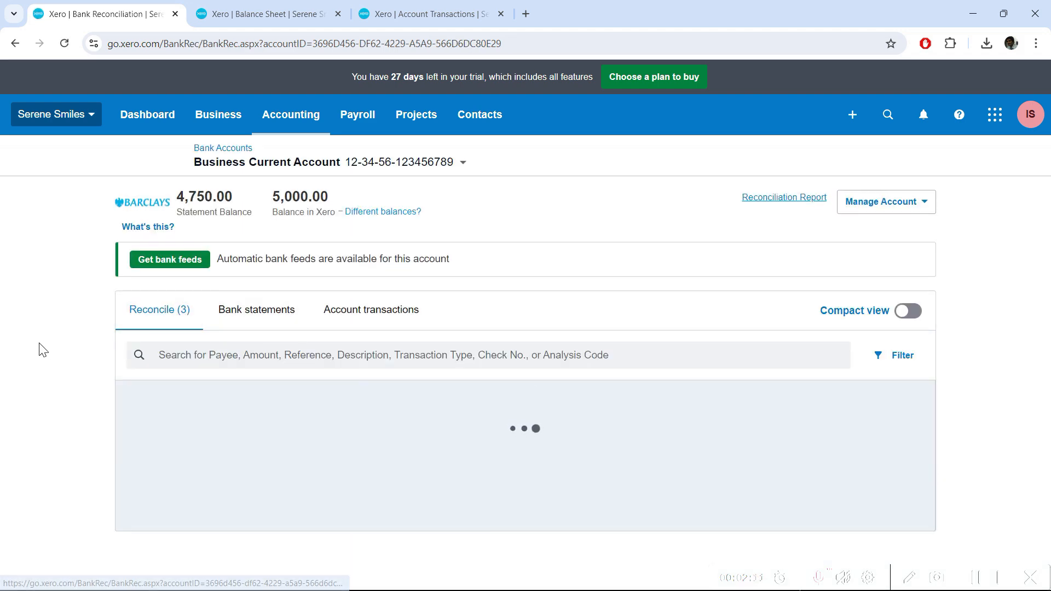
scroll(57, 357, "down", 4)
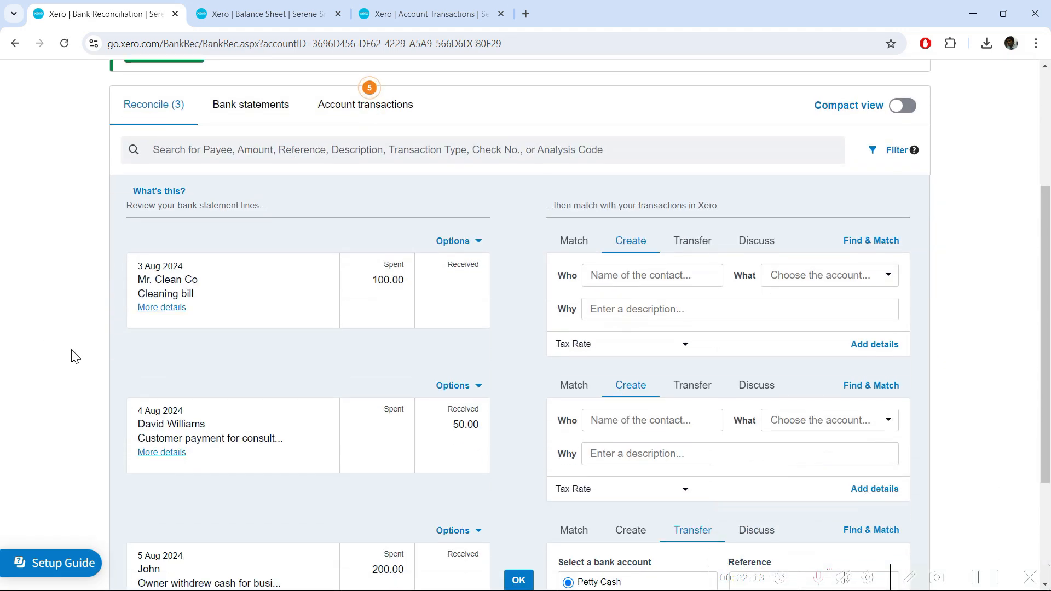
scroll(71, 356, "down", 1)
scroll(55, 357, "down", 1)
scroll(55, 357, "up", 1)
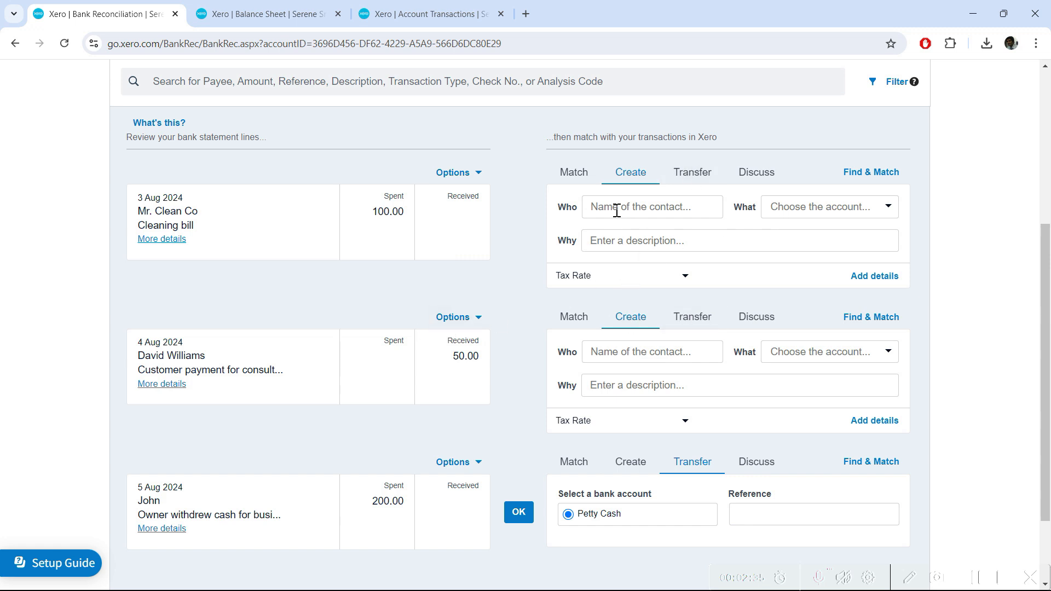
scroll(955, 338, "up", 2)
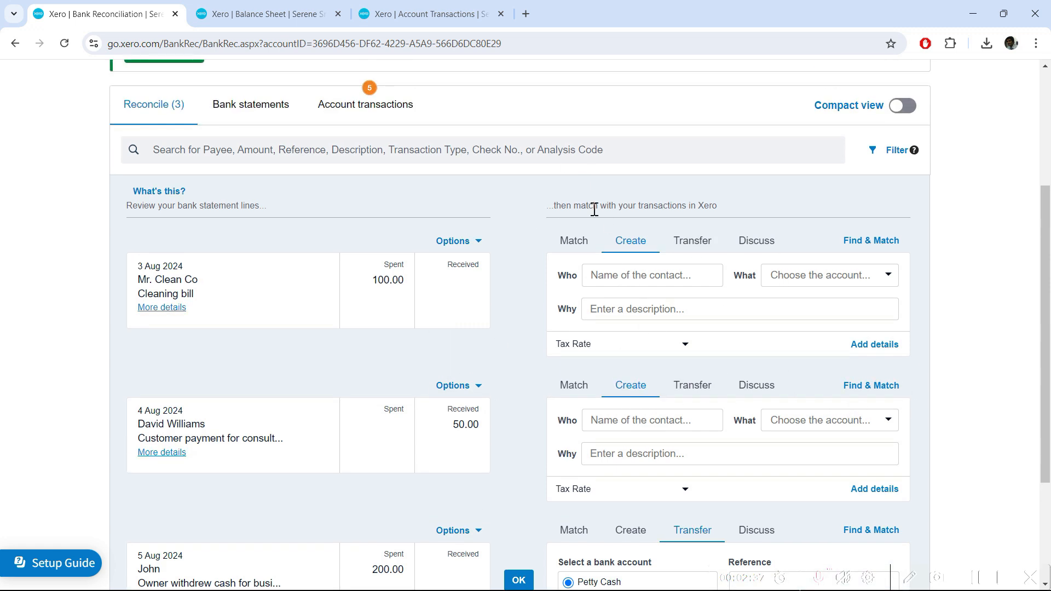
scroll(922, 308, "down", 2)
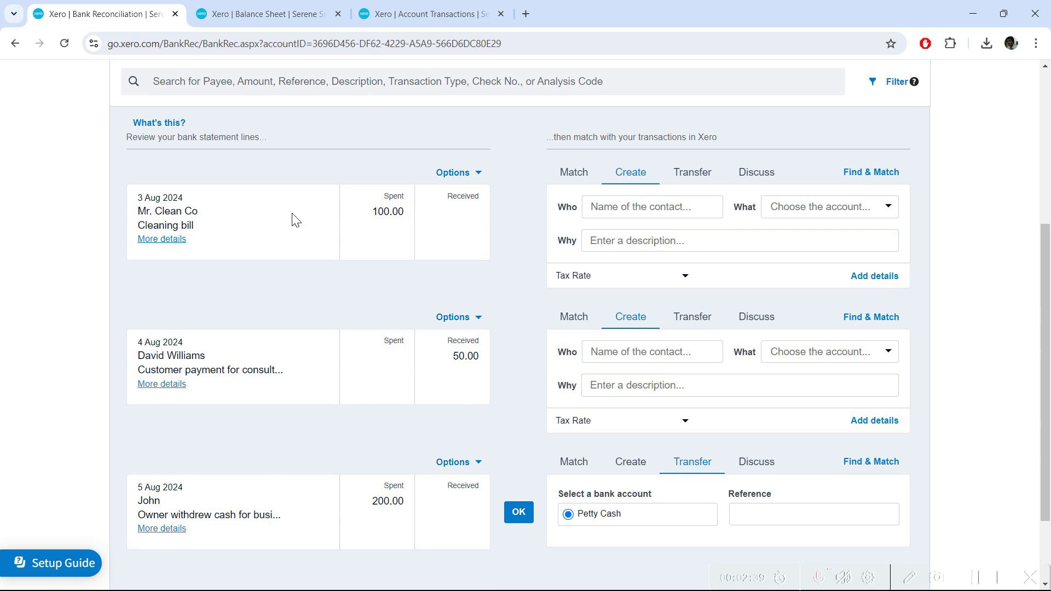
Code the 100.00 cleaning bill to new contact Mr. Clean under 408 - Cleaning
left_click(644, 212)
type("Mr. Clean")
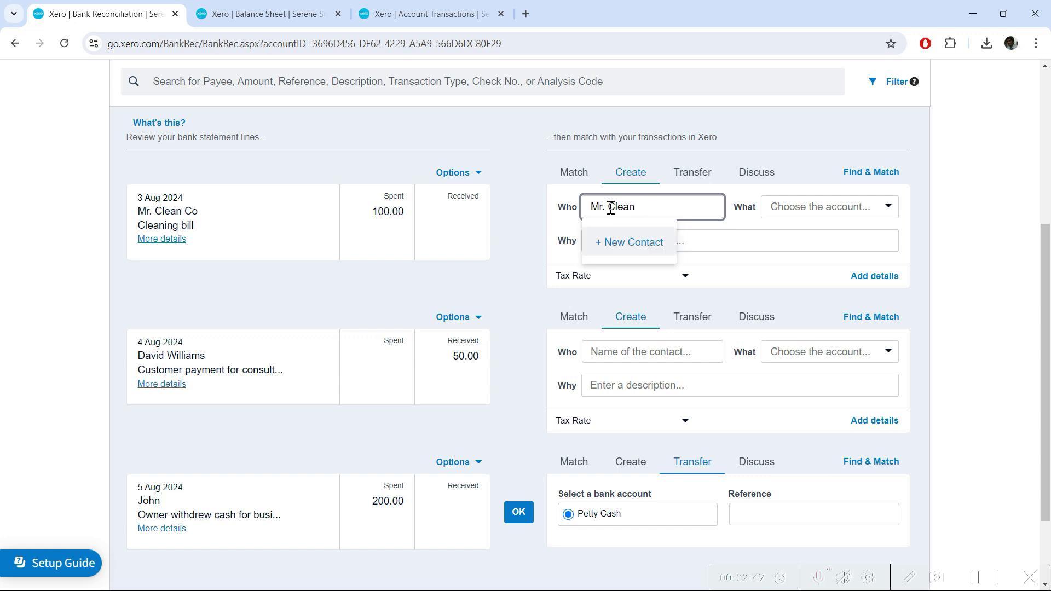
left_click(623, 248)
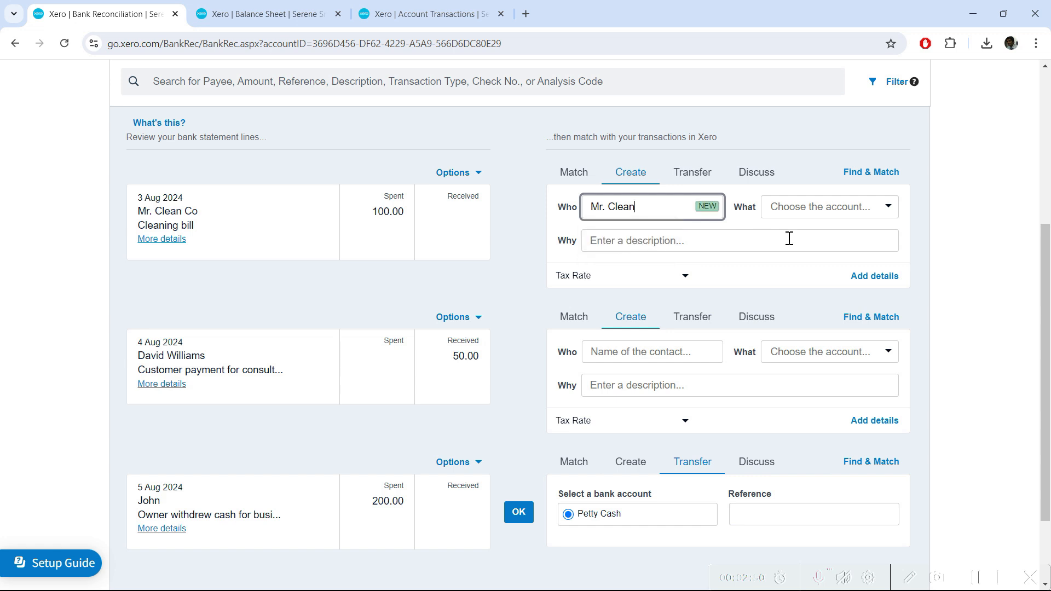
left_click(876, 211)
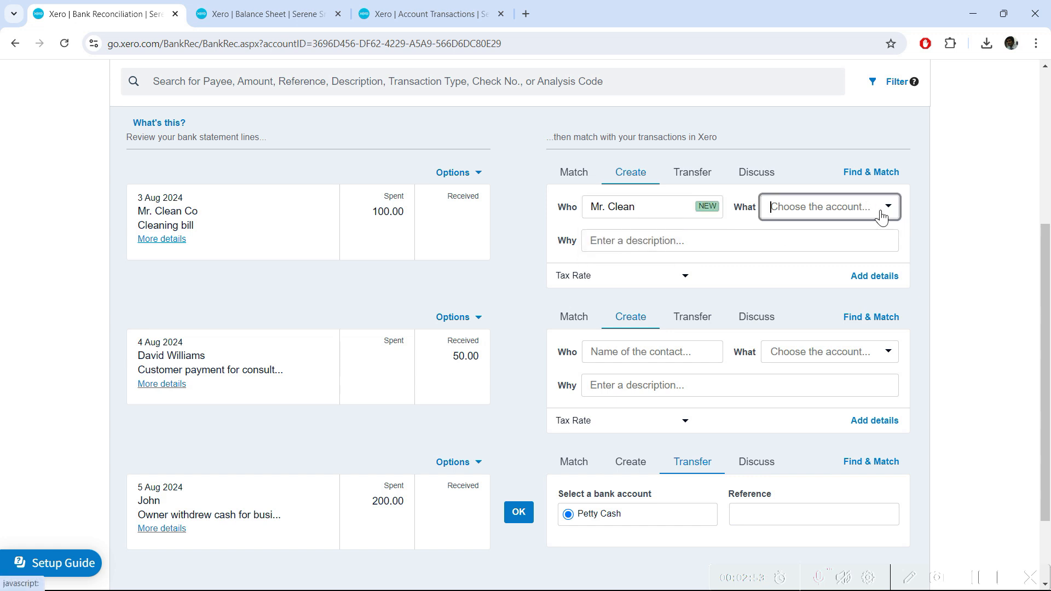
type("clean")
key("Return")
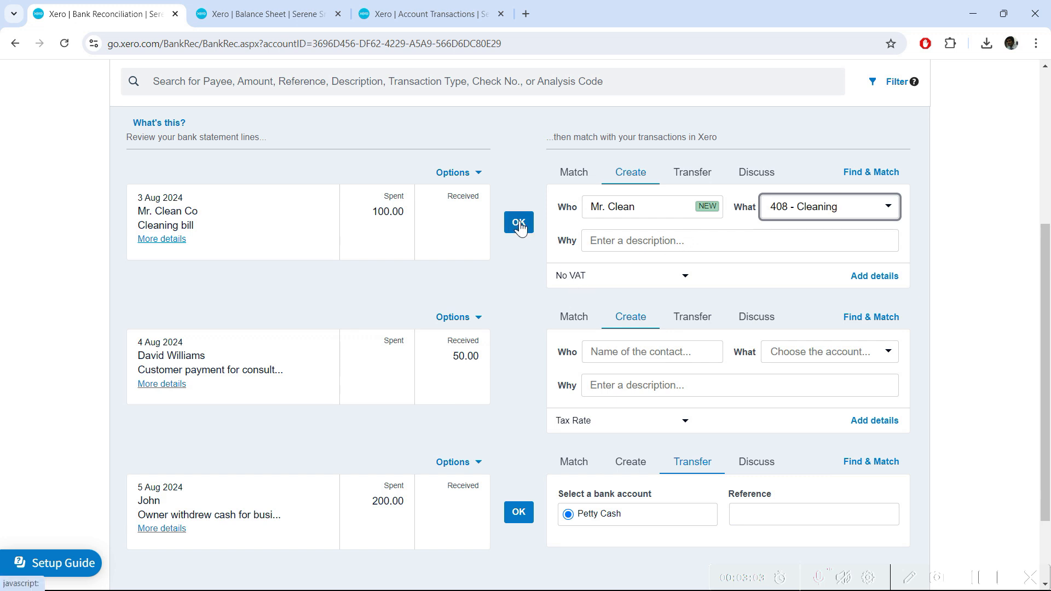
Check the full transaction form, cancel it, and reconcile the cleaning bill
left_click(880, 280)
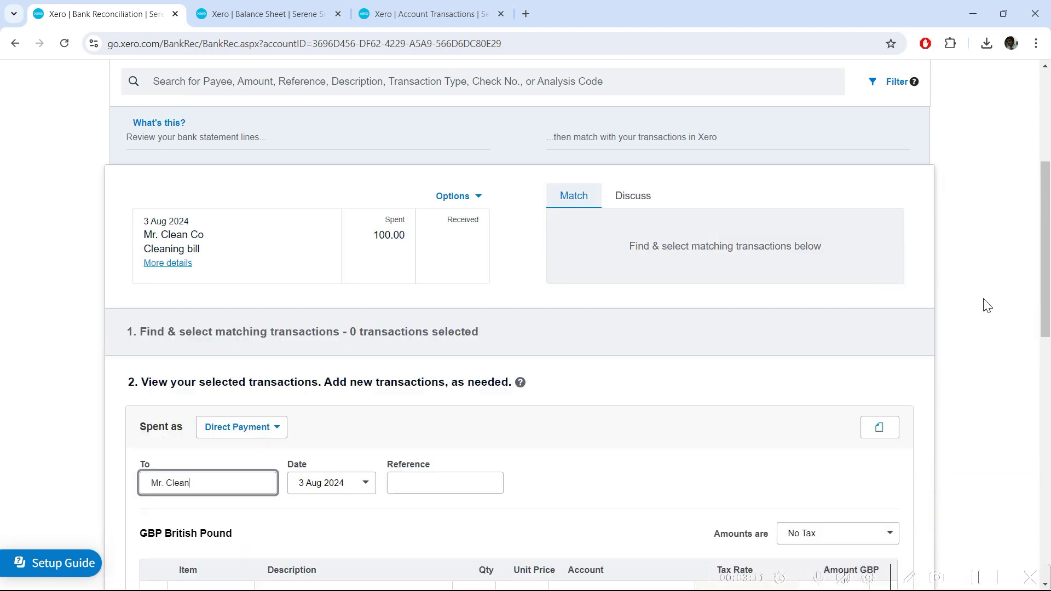
scroll(955, 333, "down", 5)
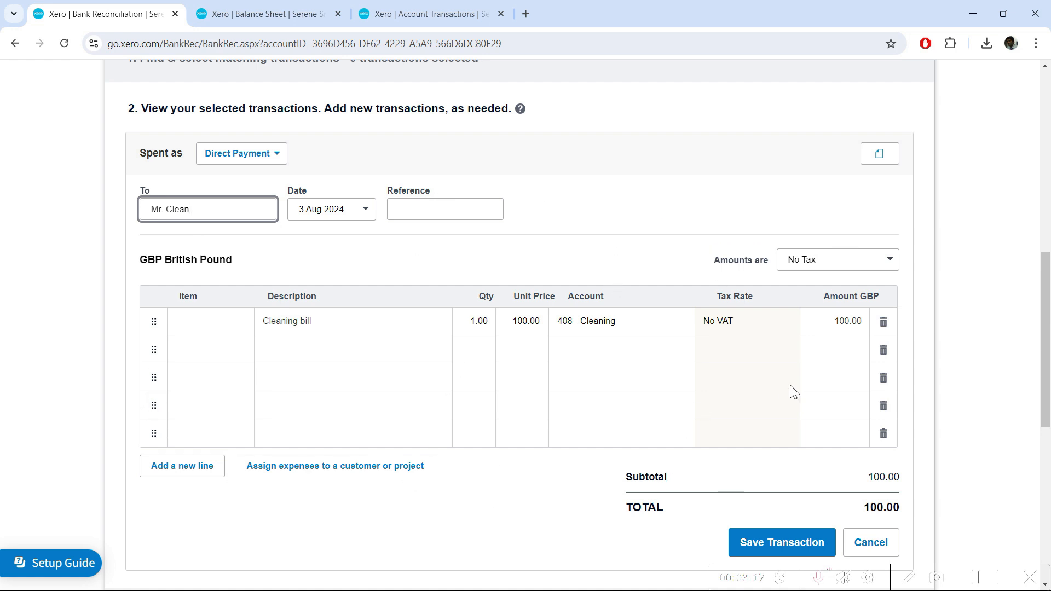
scroll(793, 387, "down", 1)
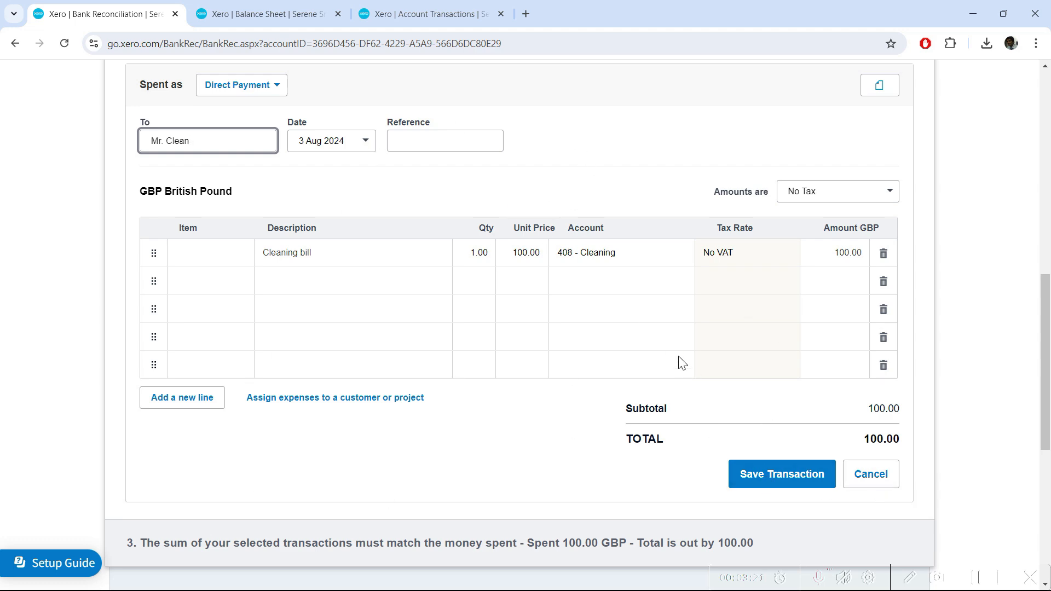
left_click(869, 474)
scroll(976, 414, "up", 2)
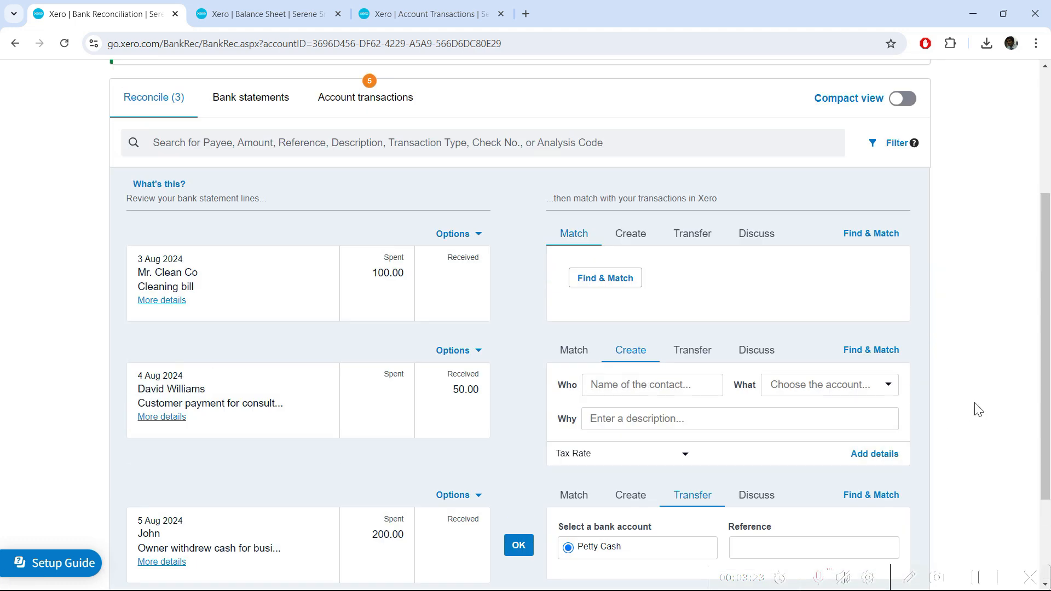
left_click(630, 234)
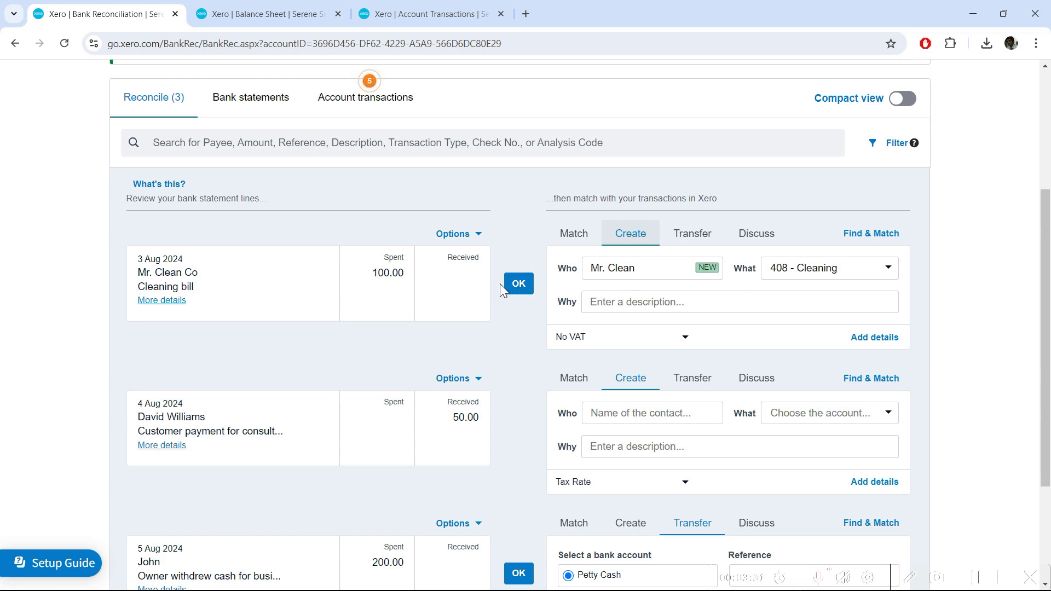
left_click(530, 285)
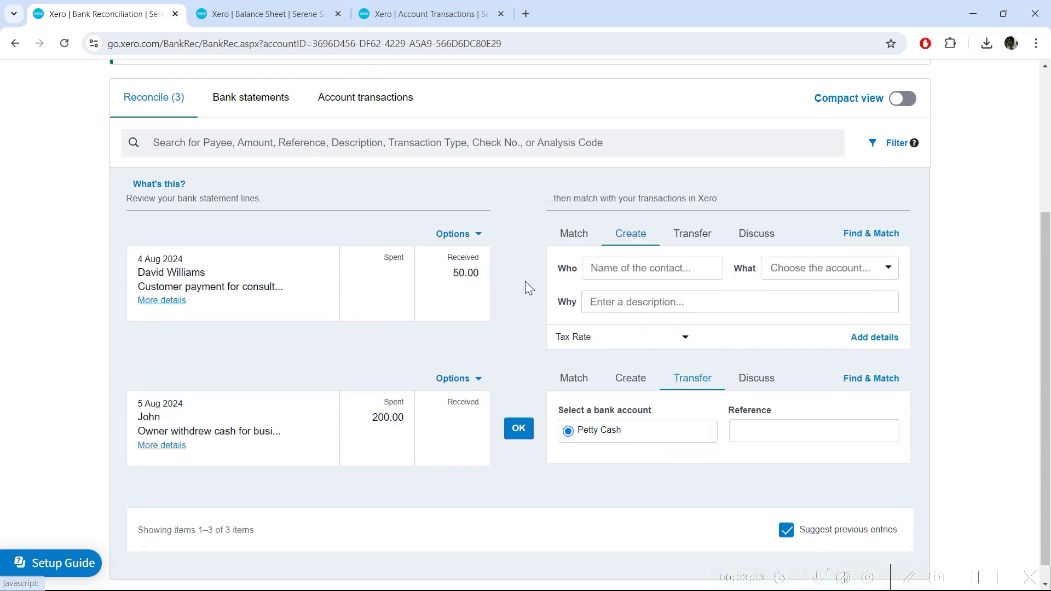
left_click(660, 267)
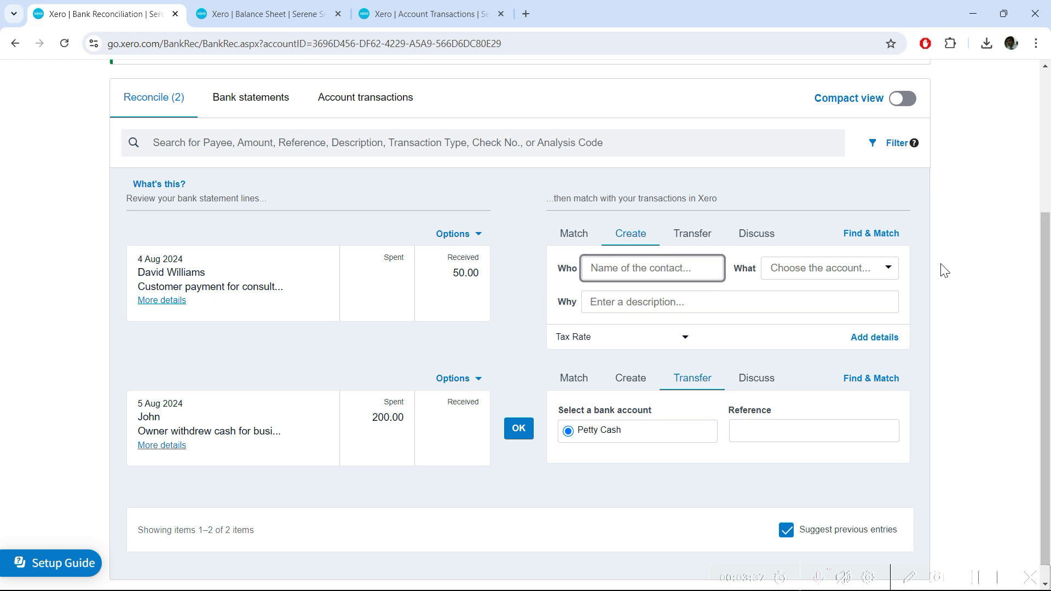
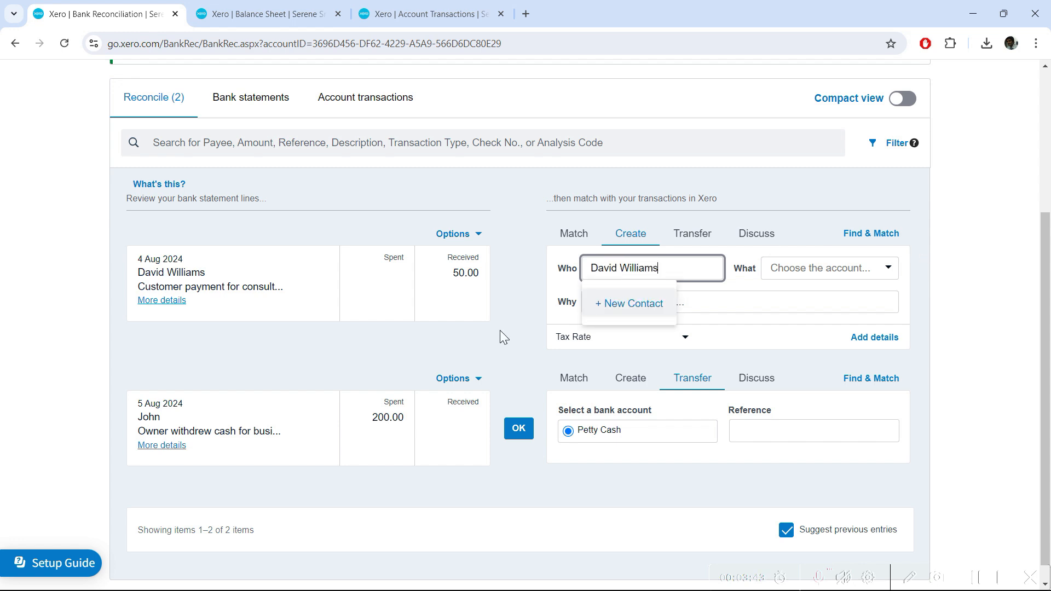
Reconcile the 50.00 payment to the customer as a new contact, coded 205 - Preventive Services
left_click(608, 304)
left_click(833, 269)
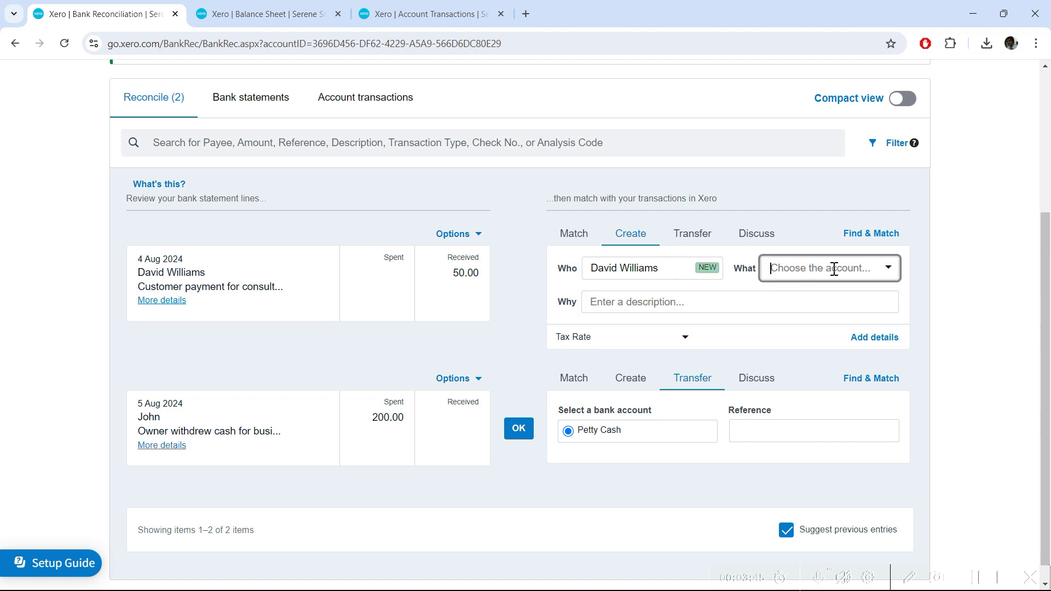
left_click(888, 267)
scroll(909, 304, "down", 1)
left_click_drag(929, 298, 929, 422)
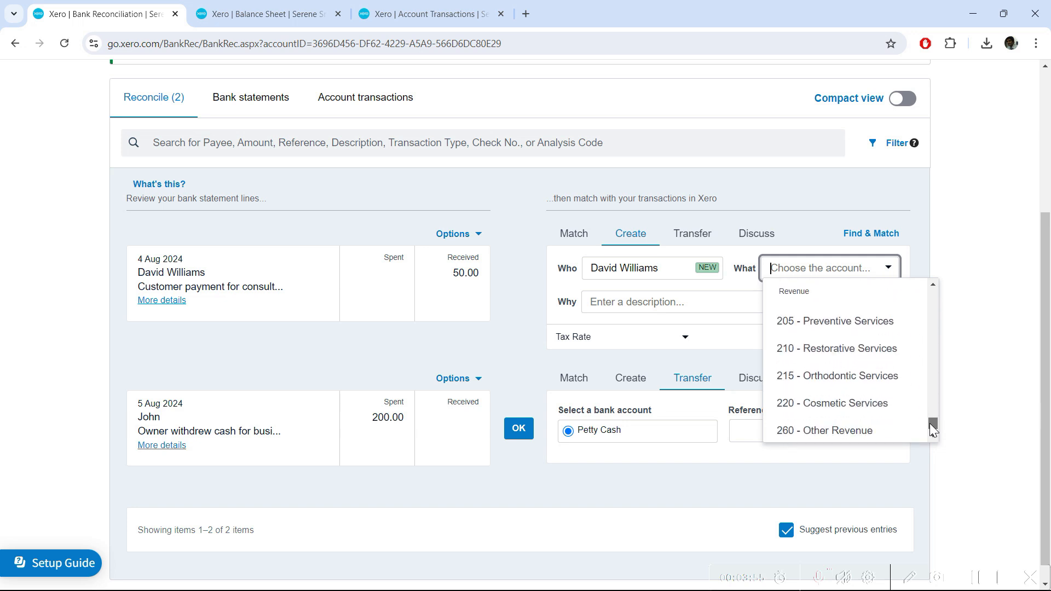
left_click(841, 328)
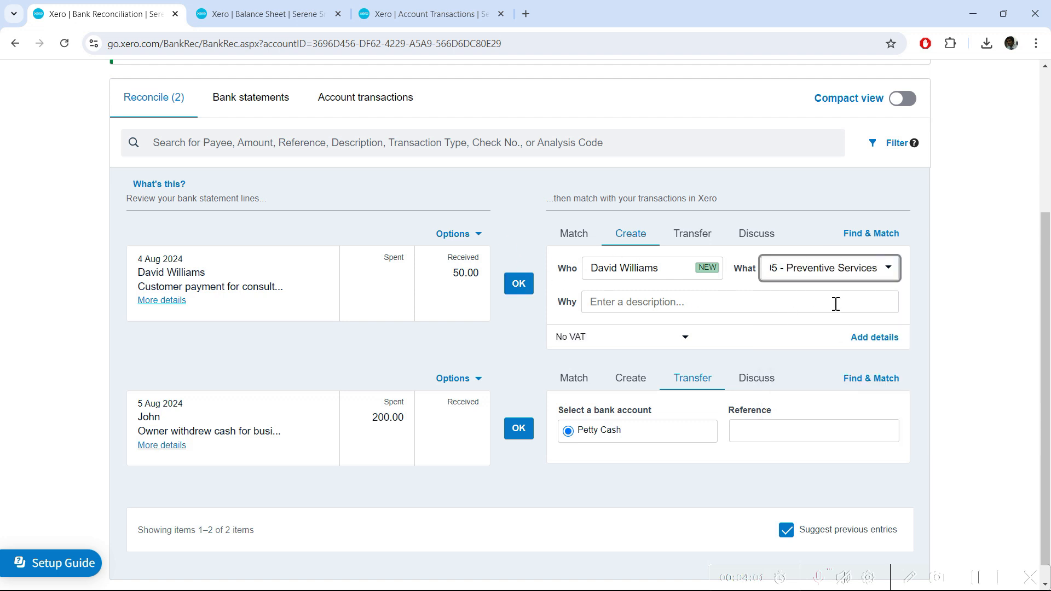
left_click(519, 285)
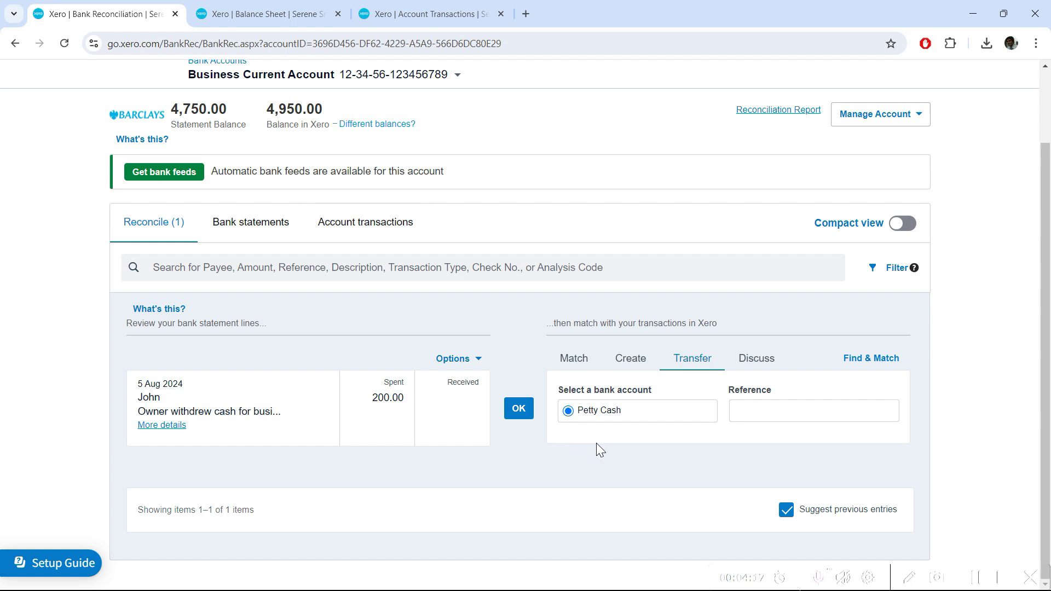
Reconcile the 200.00 withdrawal as a transfer to Petty Cash
left_click(628, 365)
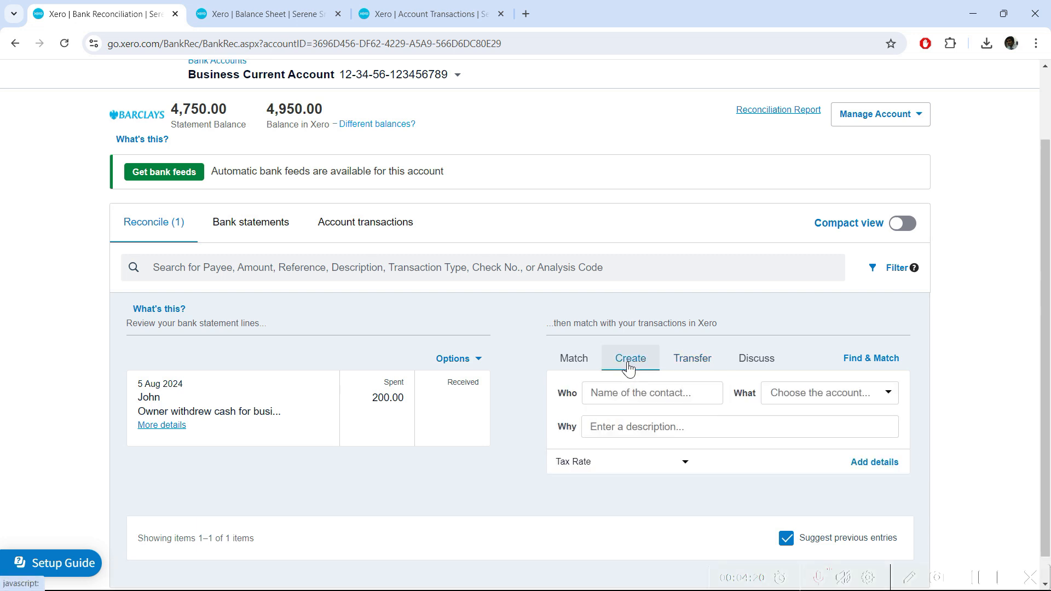
left_click(705, 363)
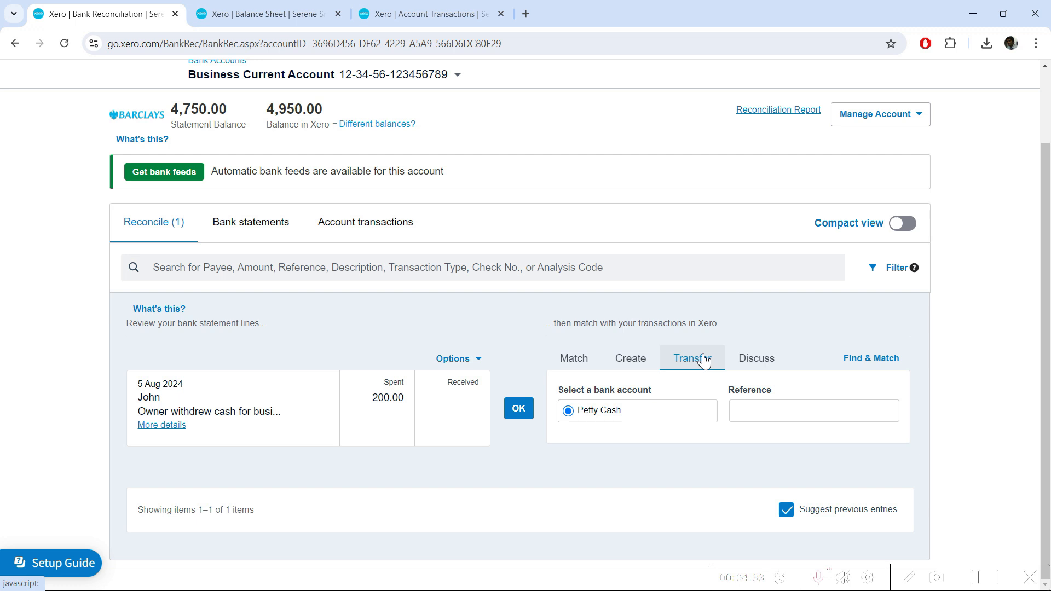
left_click(518, 408)
left_click(634, 418)
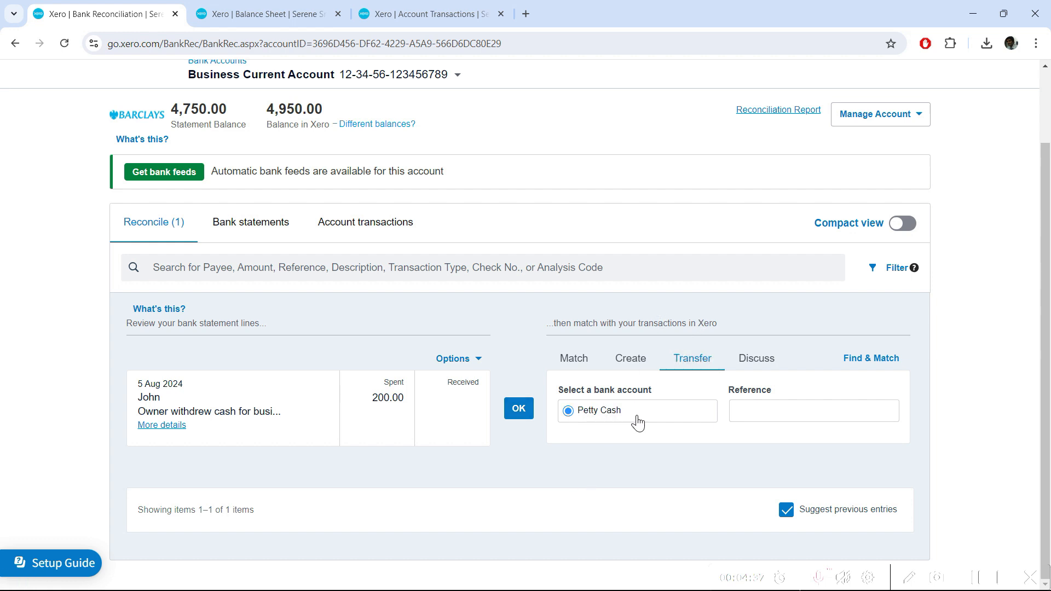
left_click(518, 409)
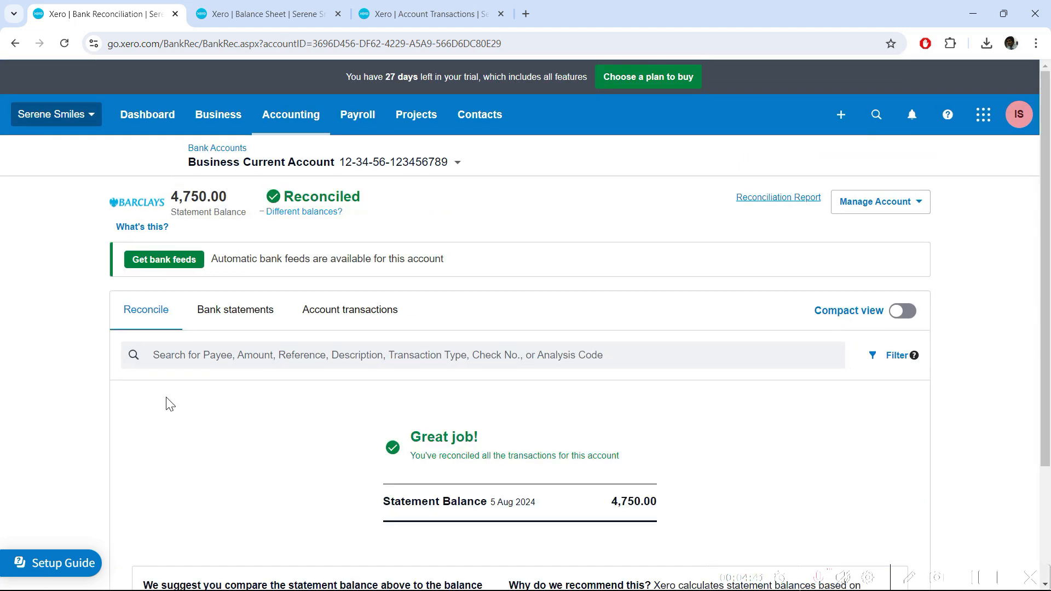
scroll(677, 433, "down", 2)
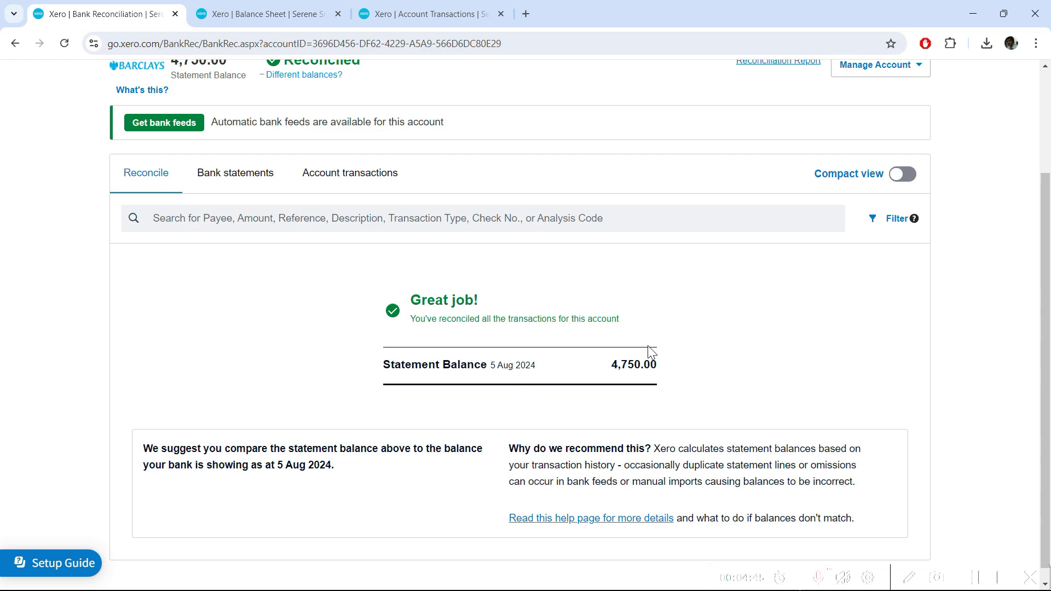
scroll(648, 348, "up", 3)
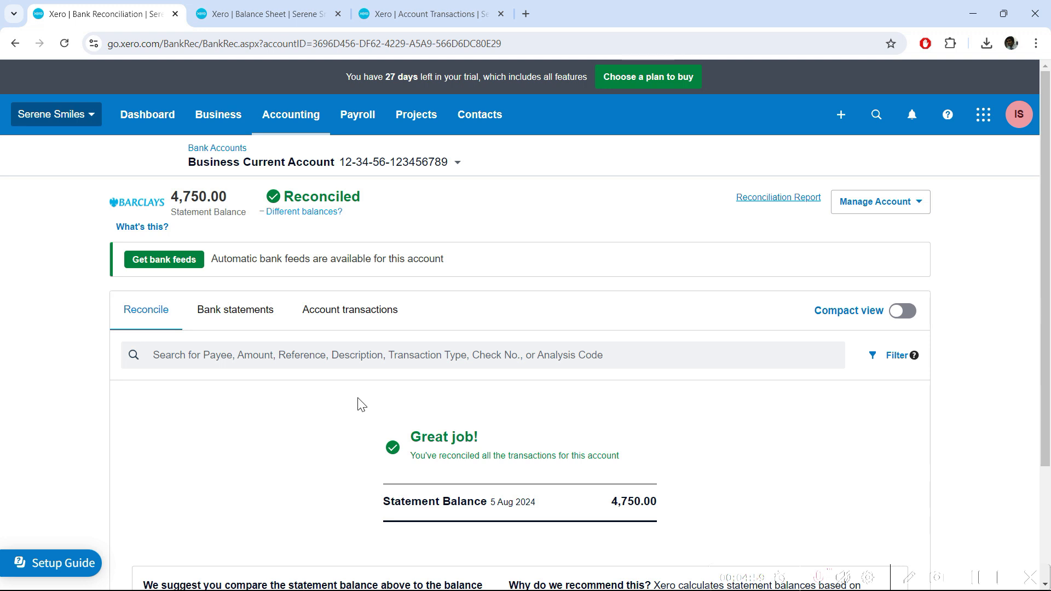
Review the four reconciled Business Current Account transactions, then return to and refresh the Balance Sheet
left_click(361, 317)
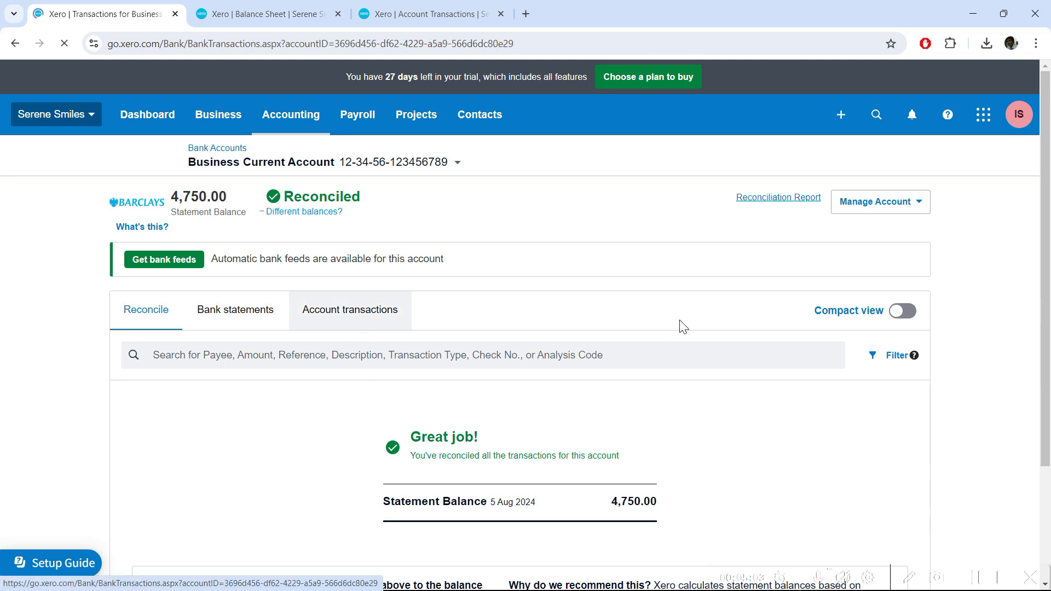
scroll(988, 380, "down", 1)
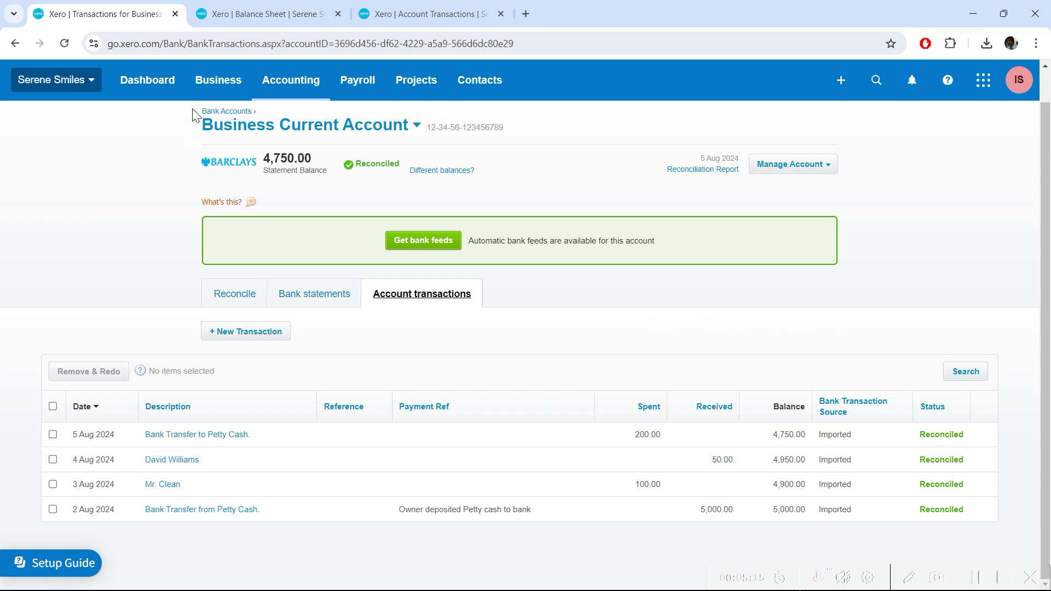
left_click(268, 11)
left_click(875, 240)
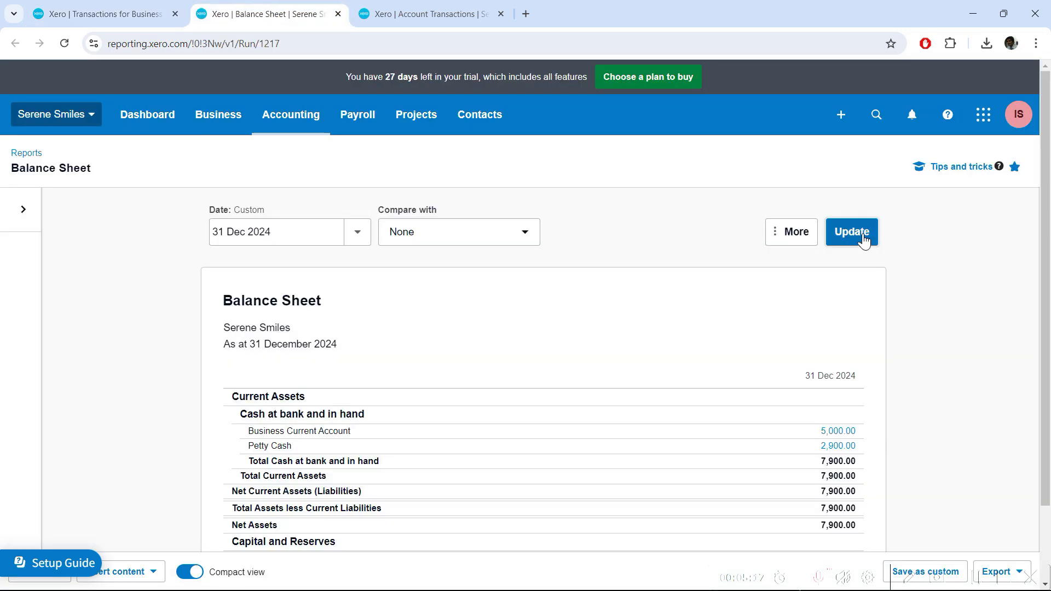
Update the Account Transactions report to list all four August transactions, then close it
scroll(209, 301, "down", 1)
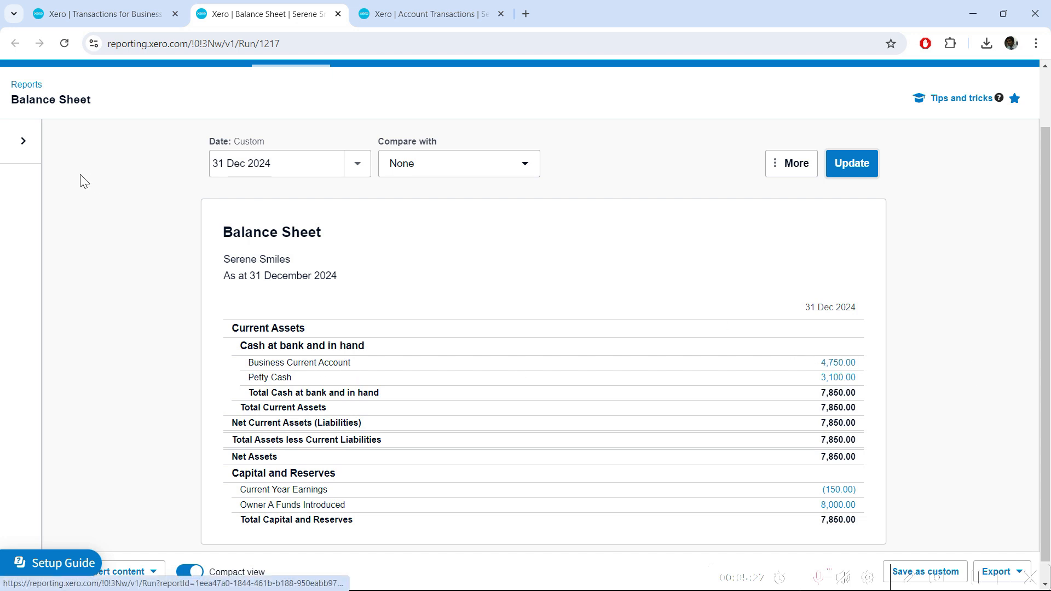
left_click(458, 14)
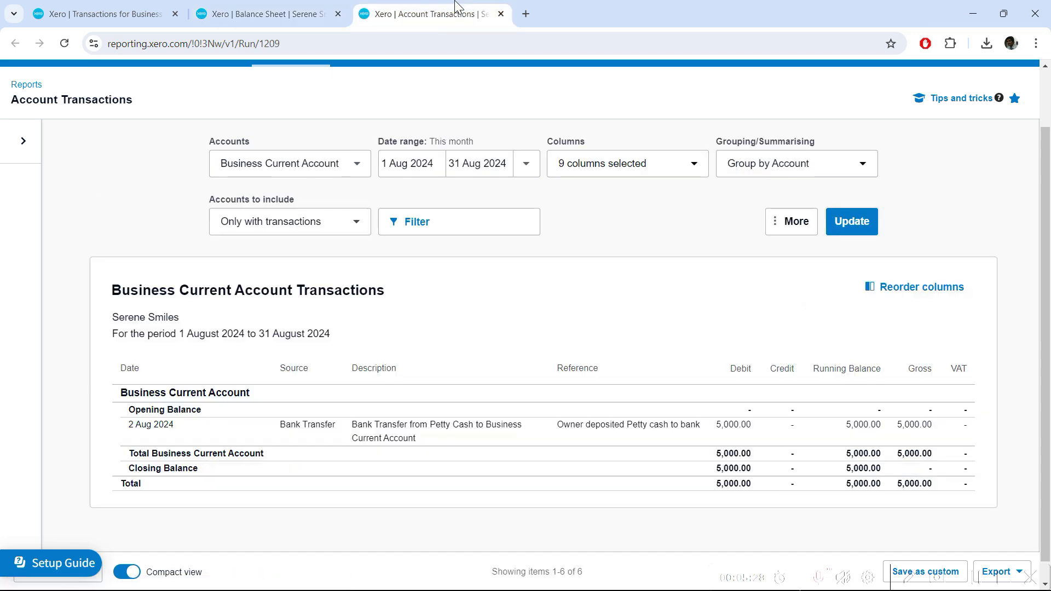
left_click(865, 230)
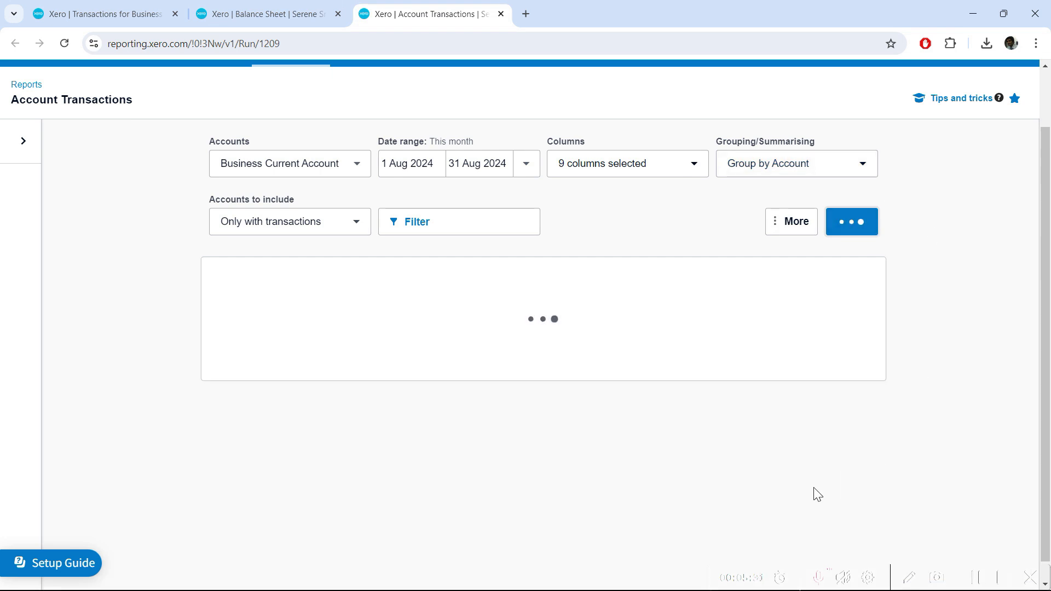
scroll(664, 385, "down", 1)
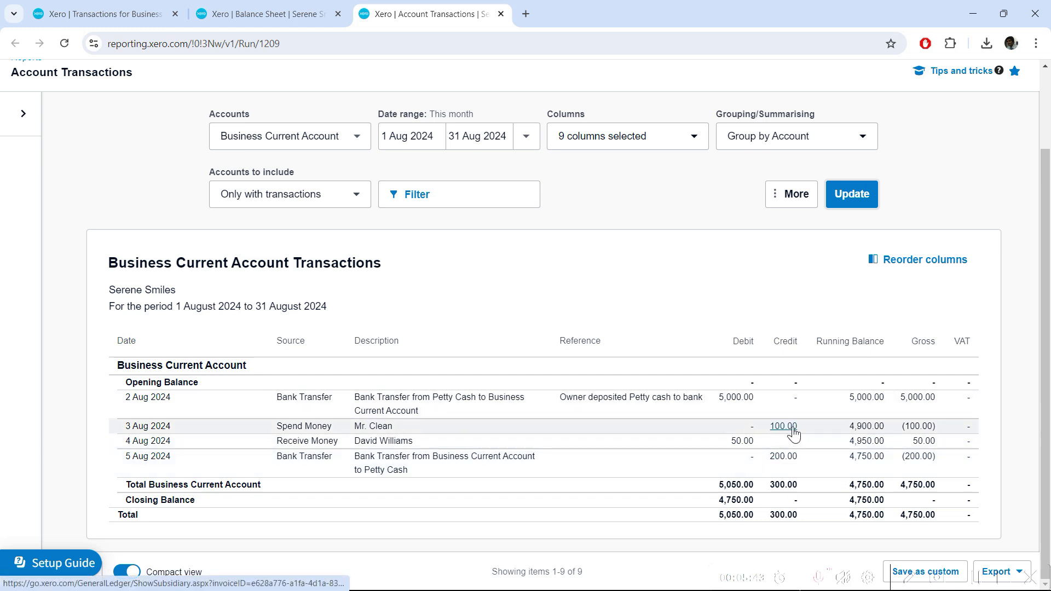
scroll(602, 316, "up", 2)
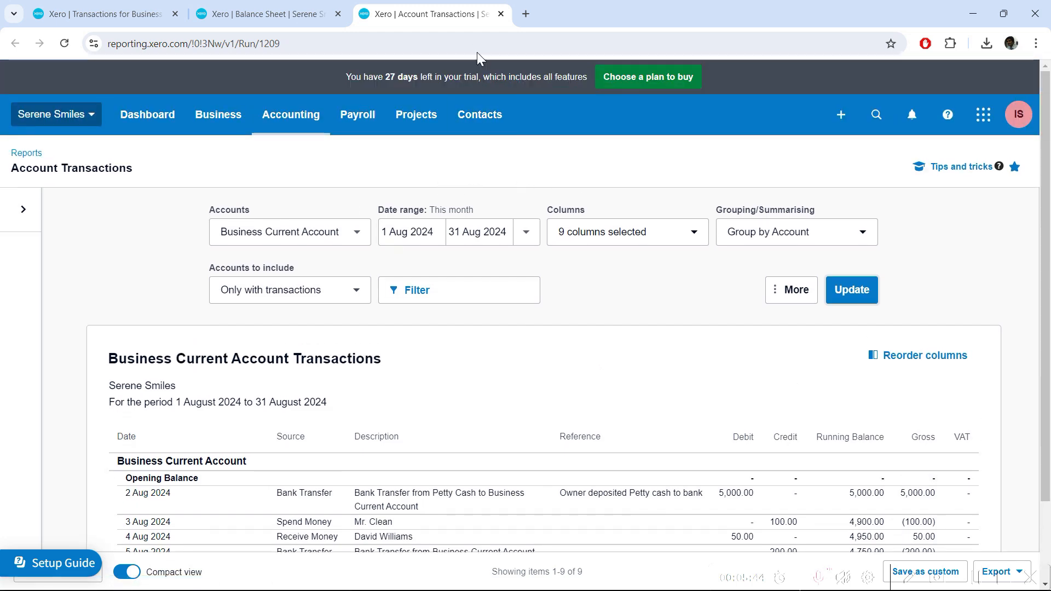
left_click(500, 13)
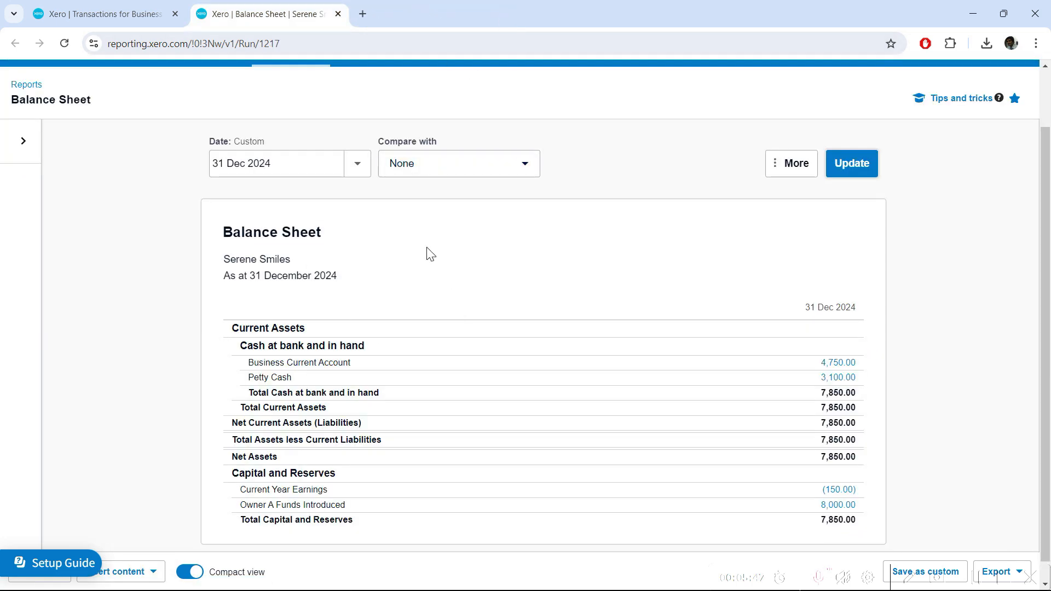
Drill into the 4,750.00 Business Current Account figure to list its four August 2024 transactions
scroll(340, 429, "up", 1)
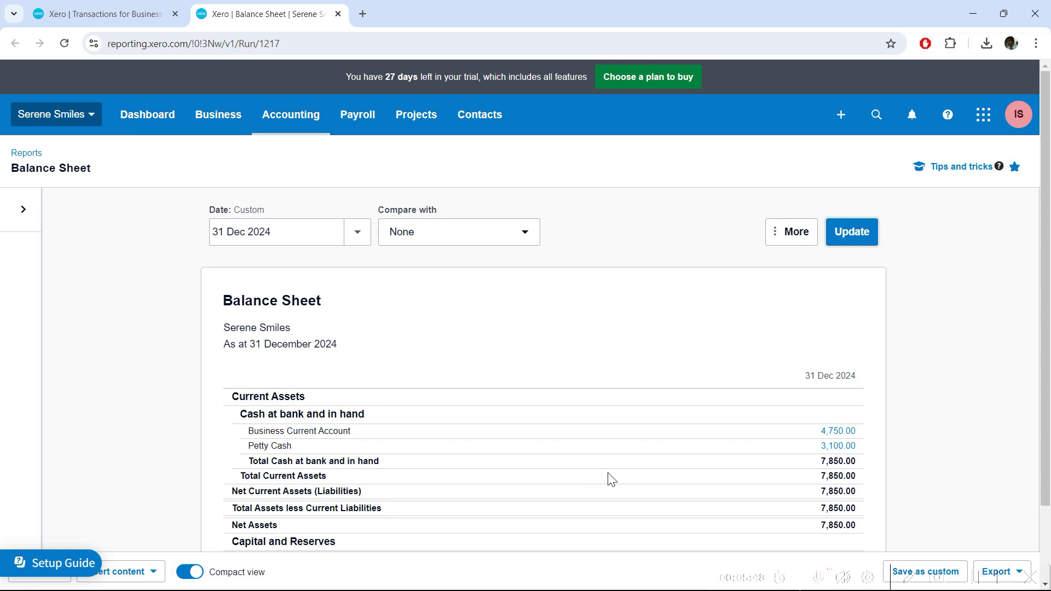
scroll(611, 480, "down", 1)
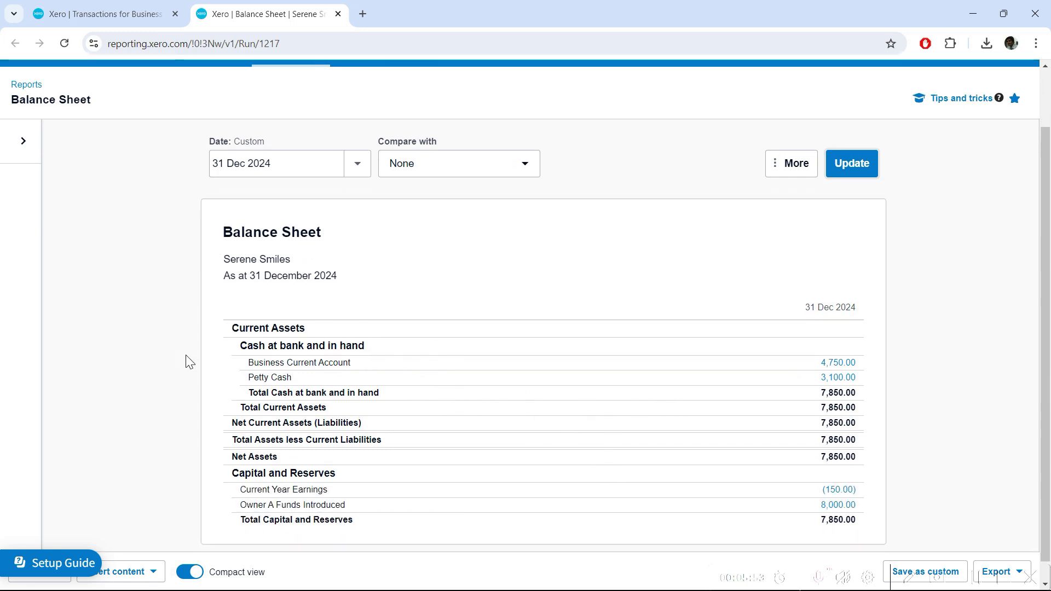
left_click(847, 366)
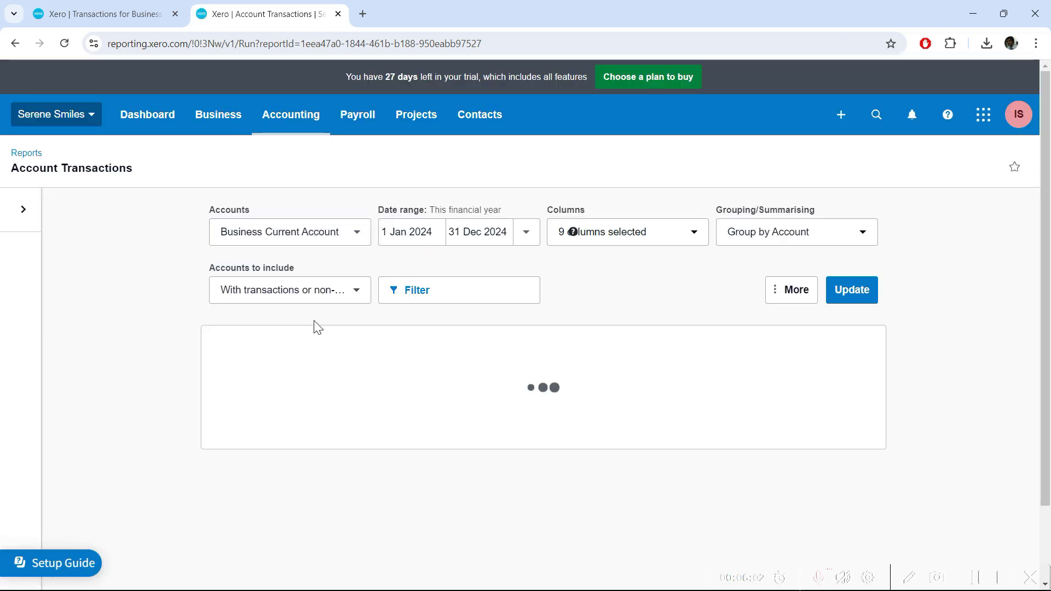
scroll(219, 304, "down", 2)
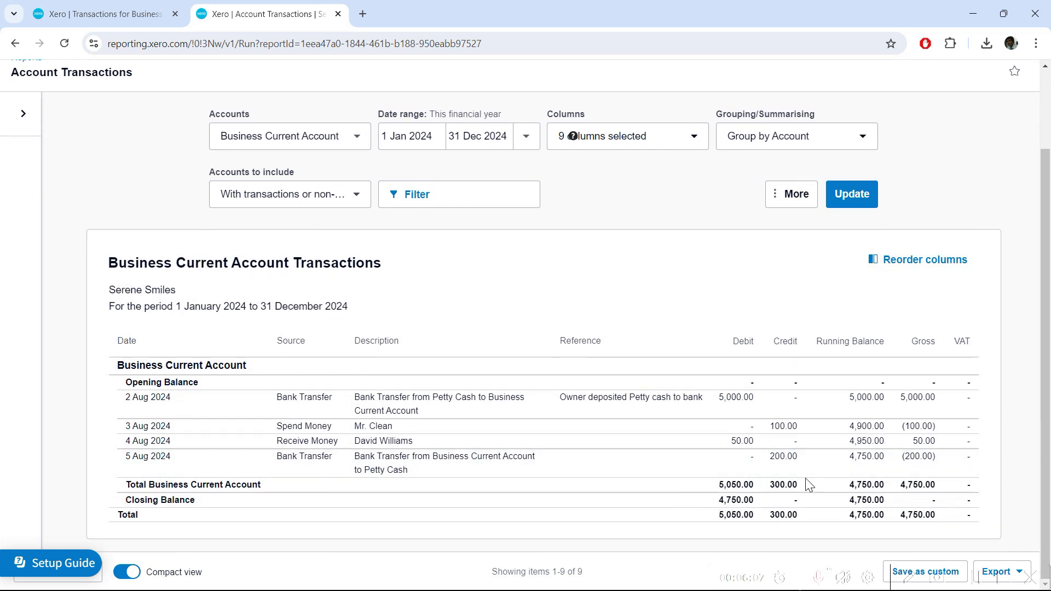
Open the 4 Aug 2024 50.00 Receive Money transaction and check its available Options actions
left_click(743, 443)
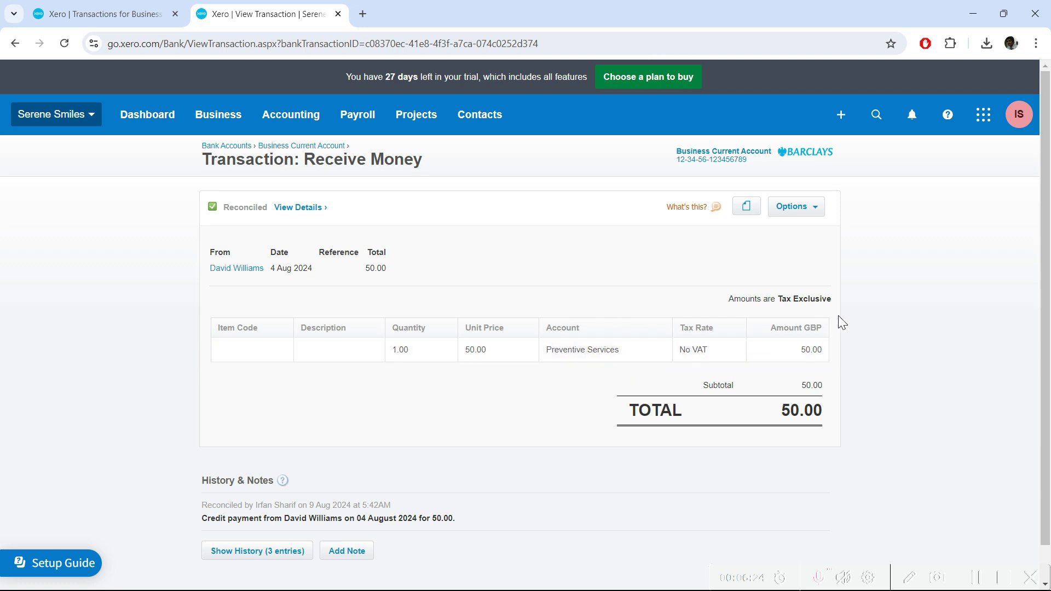
scroll(865, 273, "down", 1)
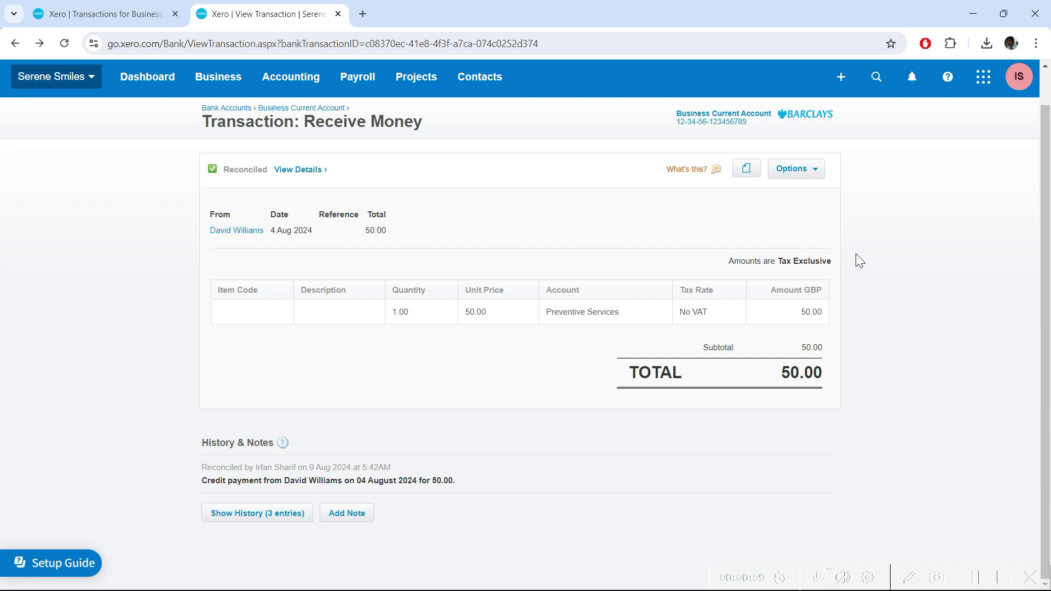
left_click(815, 171)
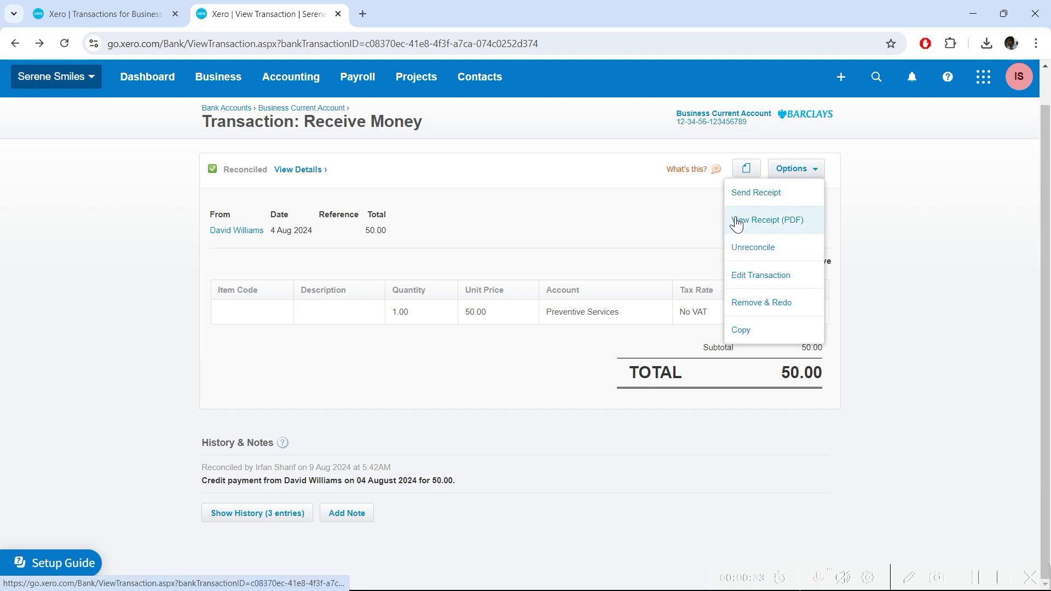
left_click(876, 236)
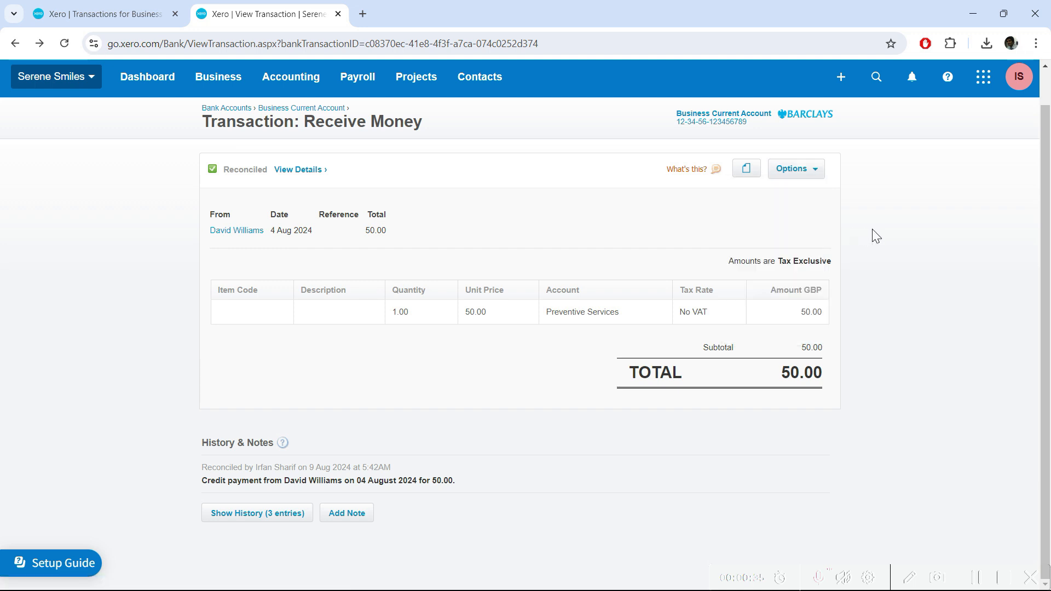
Review the transaction's three-entry history, then return to the fully reconciled Business Current Account list
left_click(251, 515)
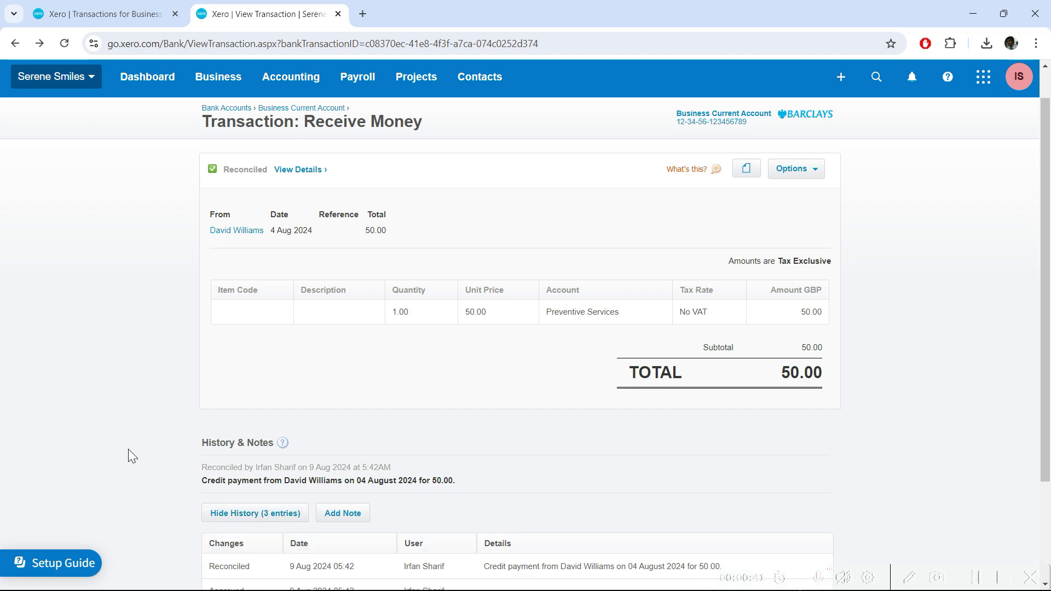
scroll(128, 449, "down", 3)
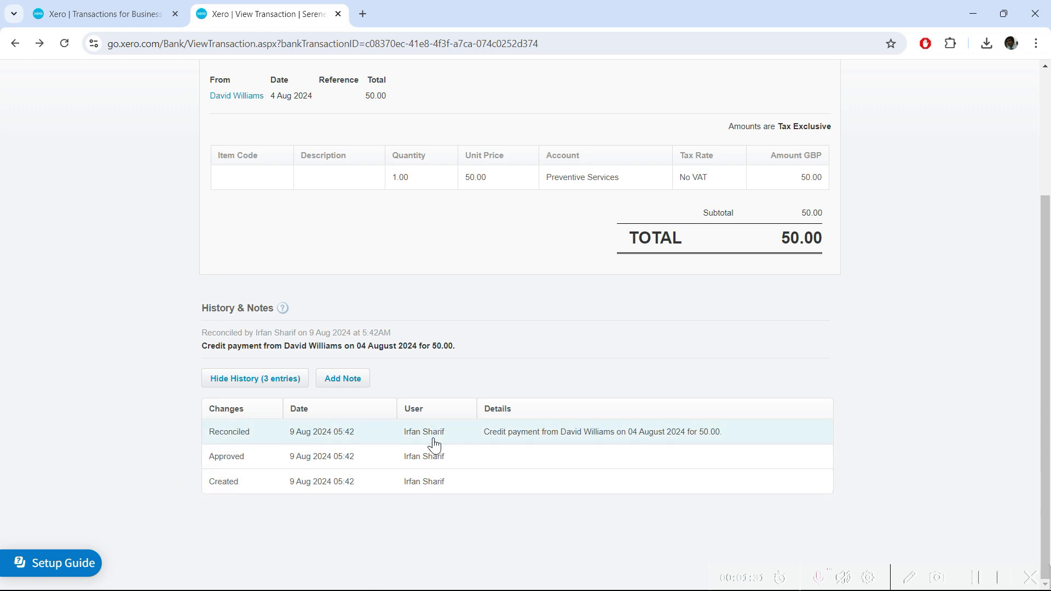
scroll(162, 367, "up", 3)
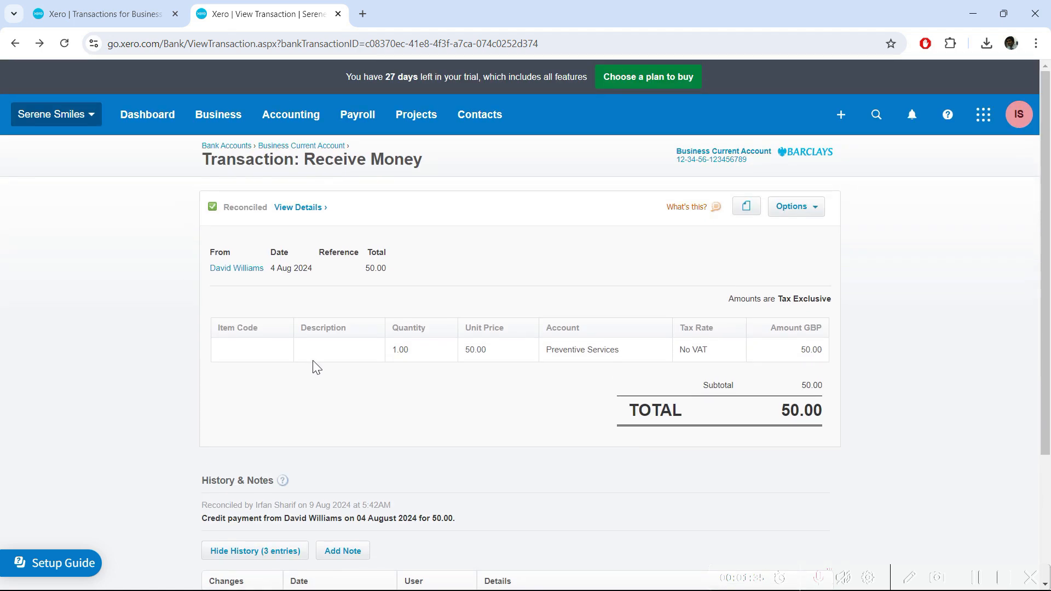
left_click(112, 12)
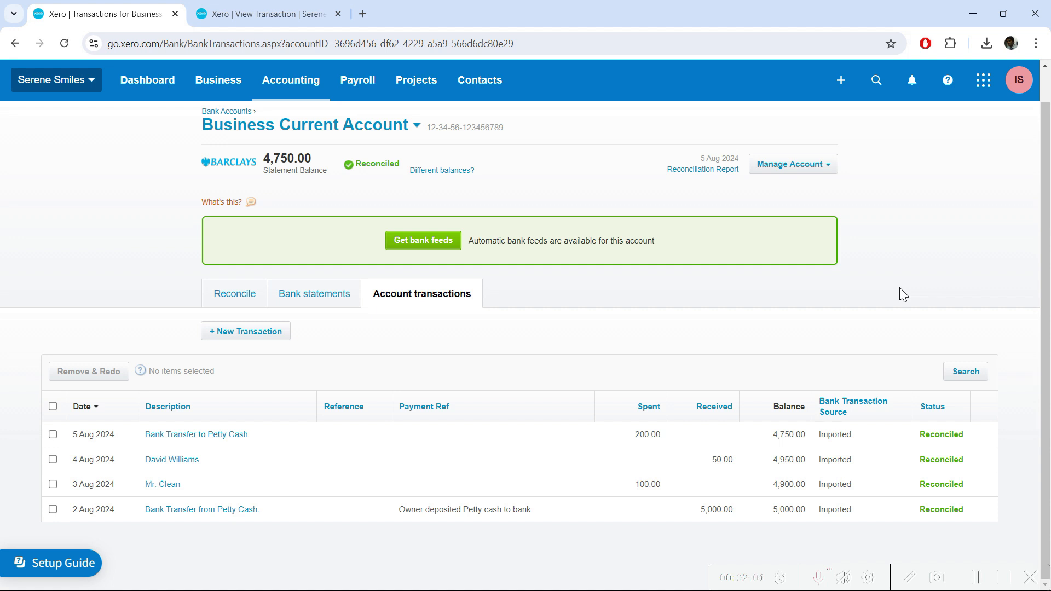
Open the 2024 Profit and Loss report from the Accounting menu in a new tab
left_click(270, 92)
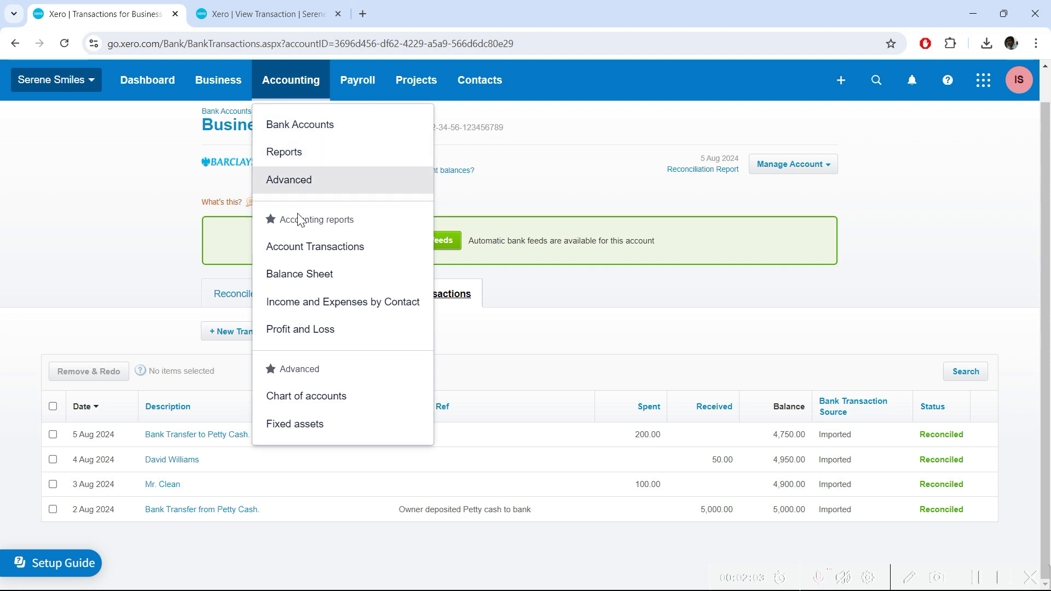
right_click(321, 340)
left_click(378, 345)
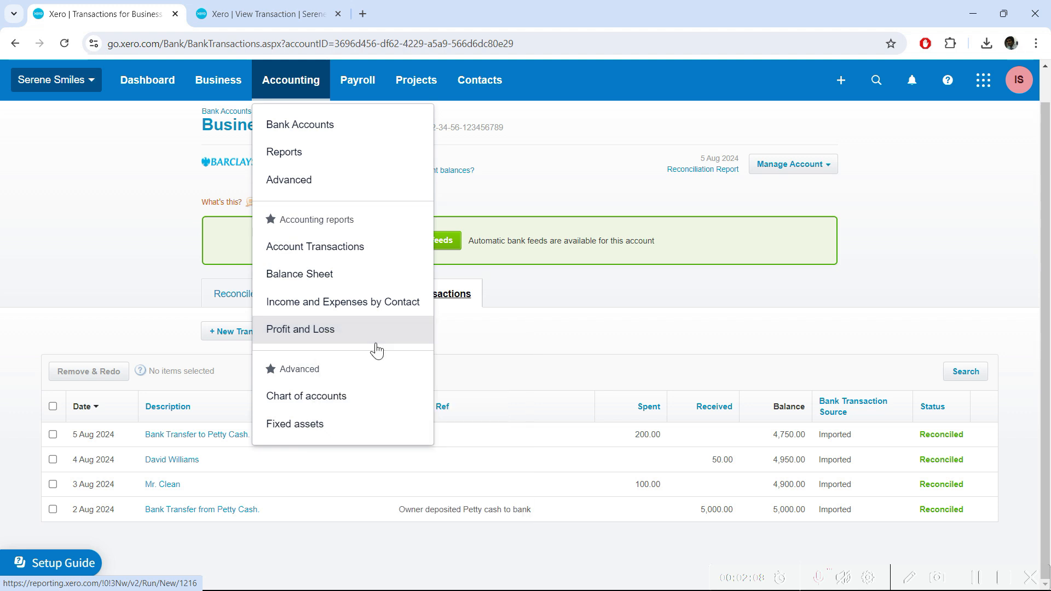
left_click(156, 212)
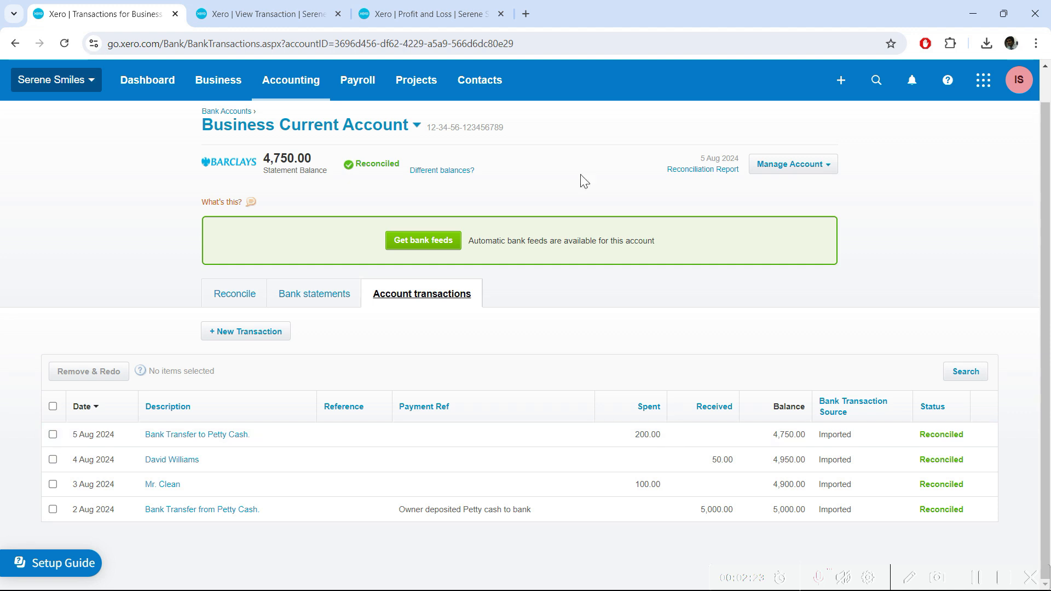
left_click(459, 7)
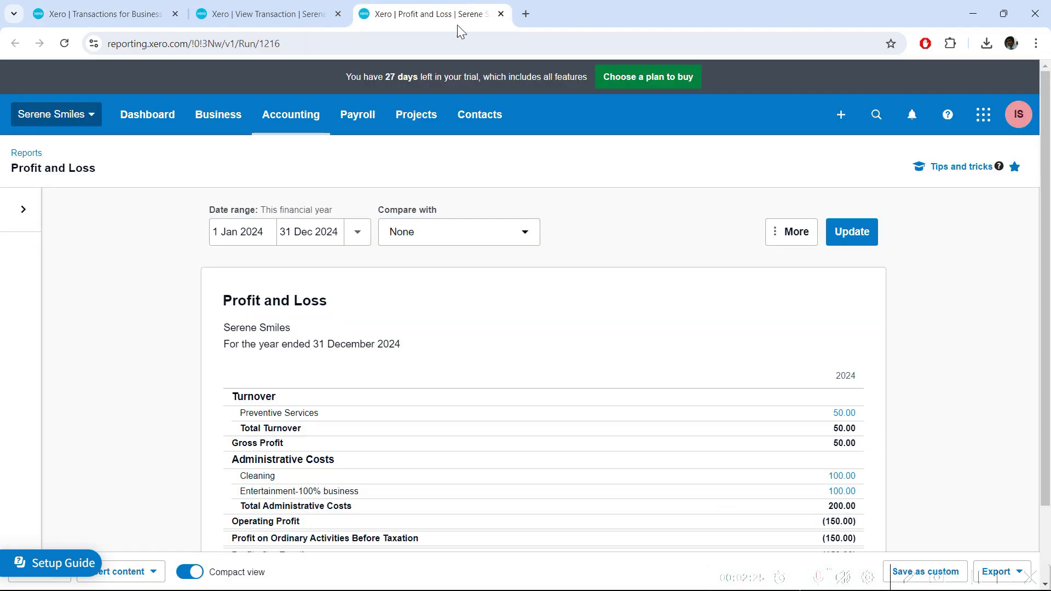
scroll(219, 246, "down", 3)
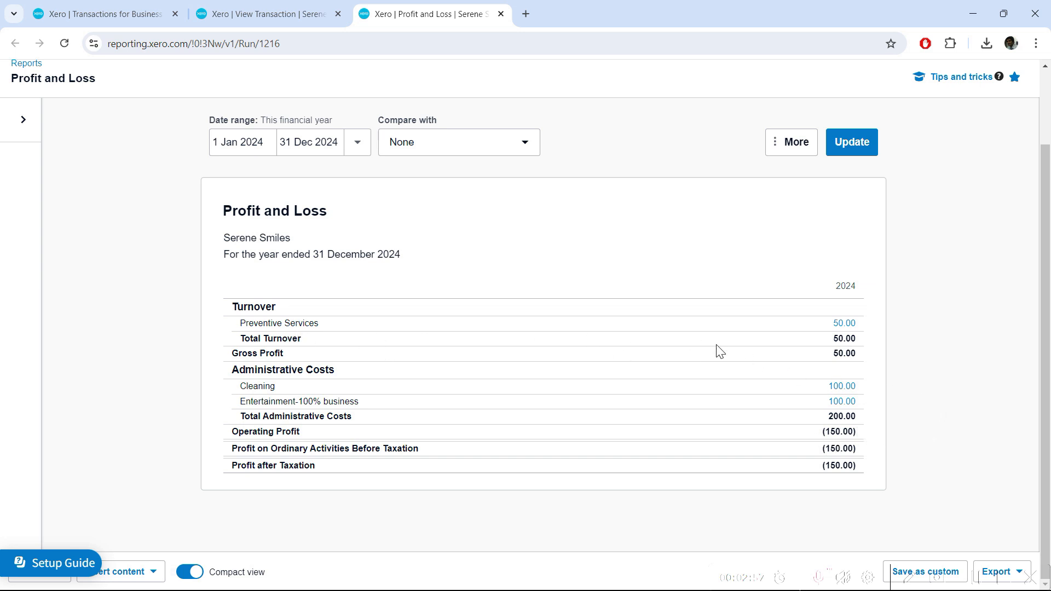
left_click(842, 387)
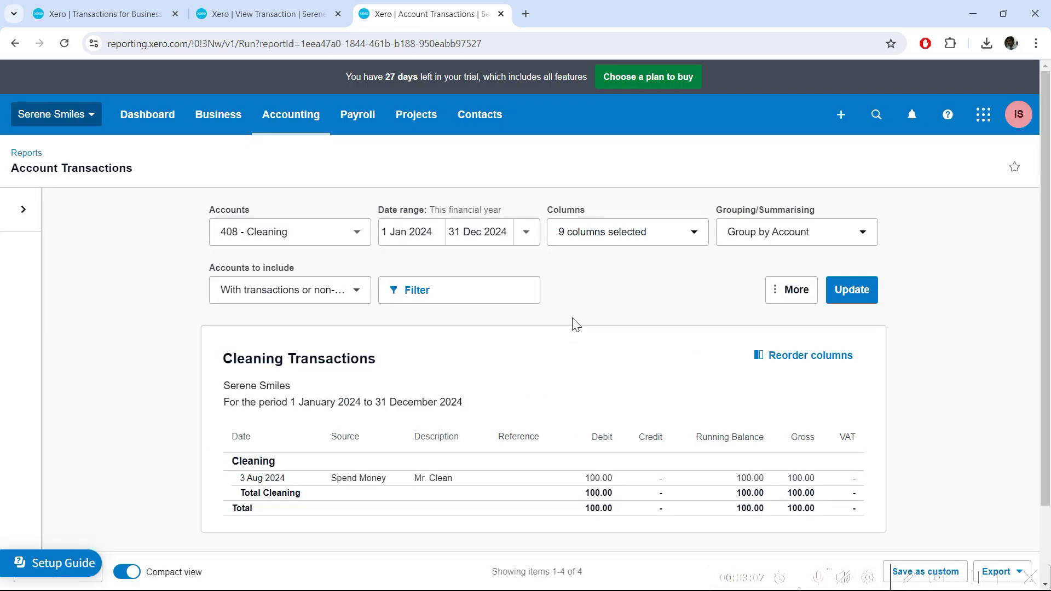
Open the 3 Aug 2024 100.00 Cleaning Spend Money transaction and review its three-entry history
scroll(484, 446, "down", 2)
left_click(600, 411)
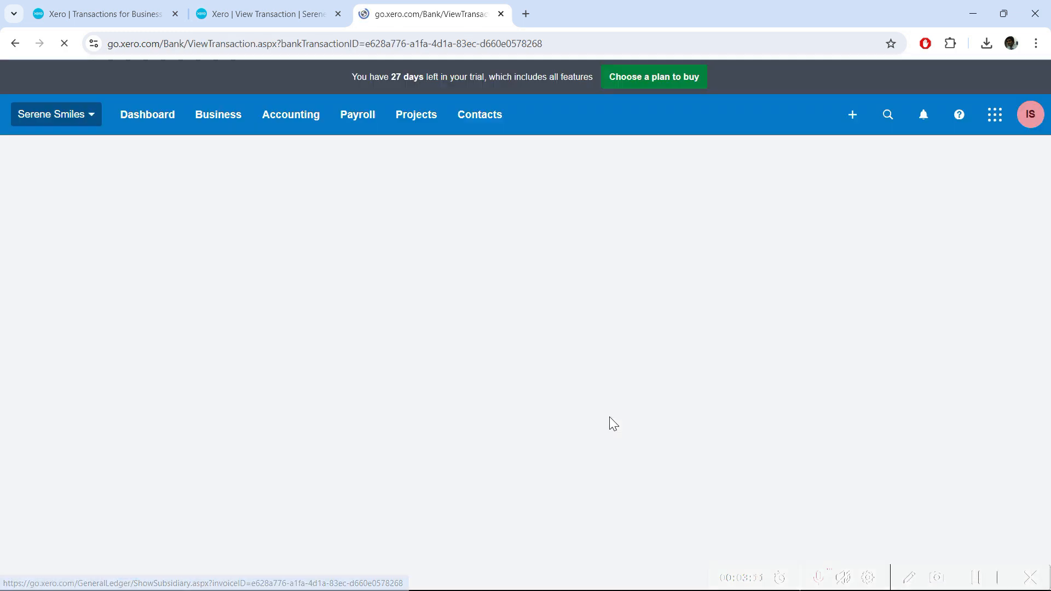
scroll(114, 394, "down", 1)
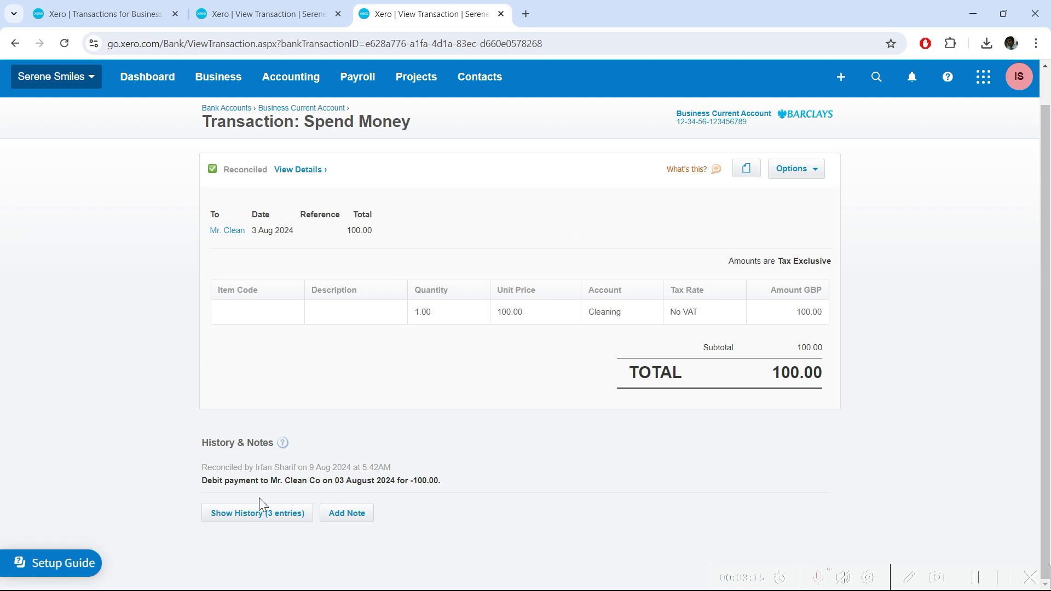
left_click(266, 514)
scroll(142, 433, "down", 2)
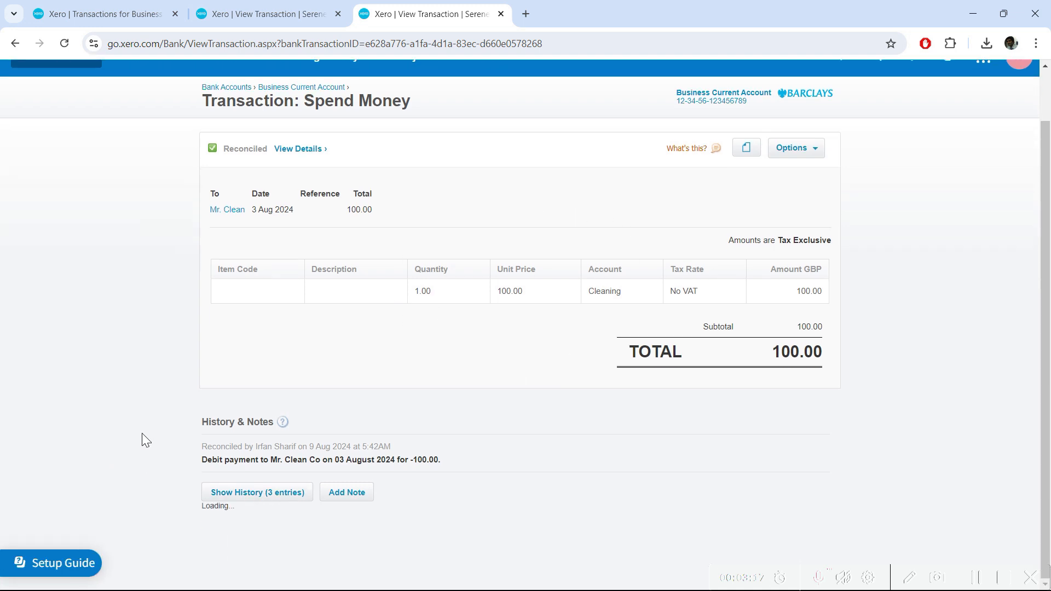
scroll(143, 435, "down", 1)
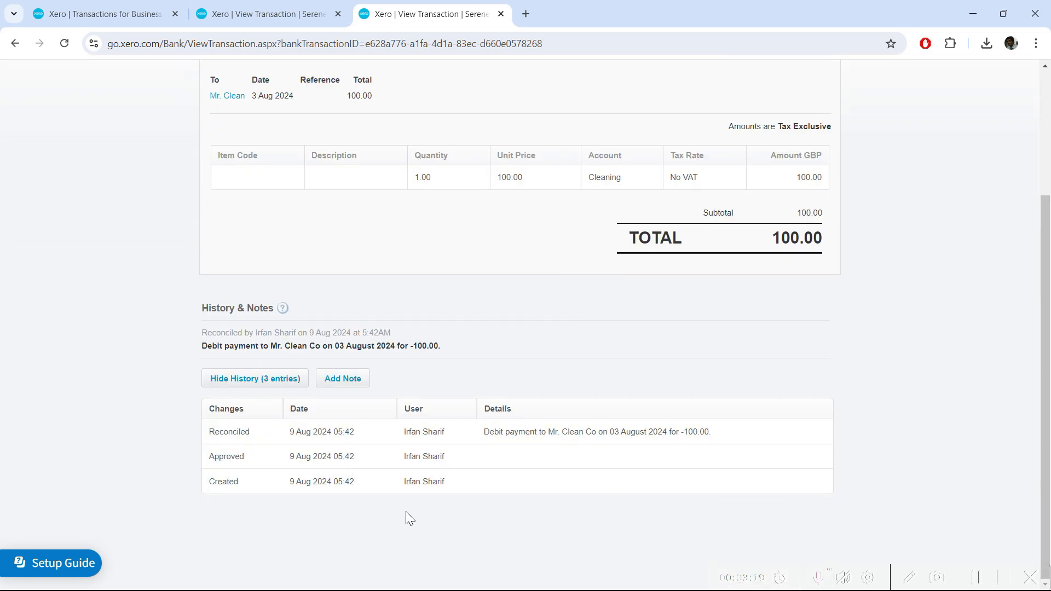
scroll(354, 504, "up", 3)
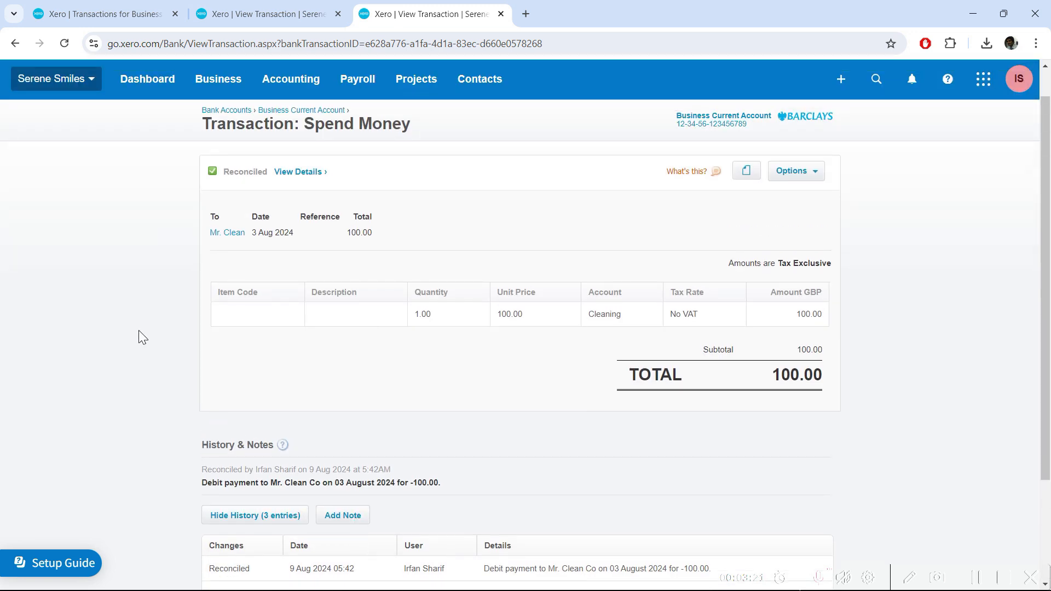